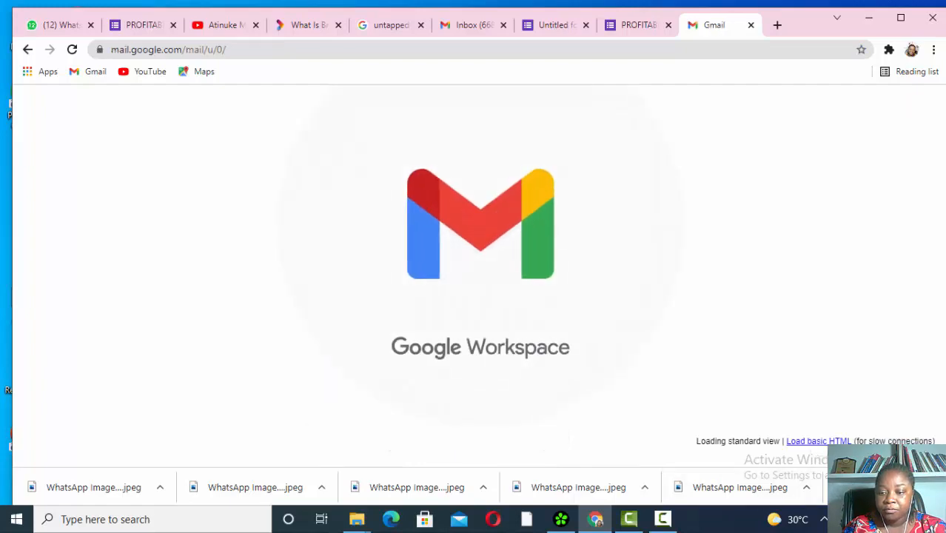
- Launch Google Forms from Gmail's Google apps list in a new tab
{"action": "left_click", "coordinate": [824, 518]}
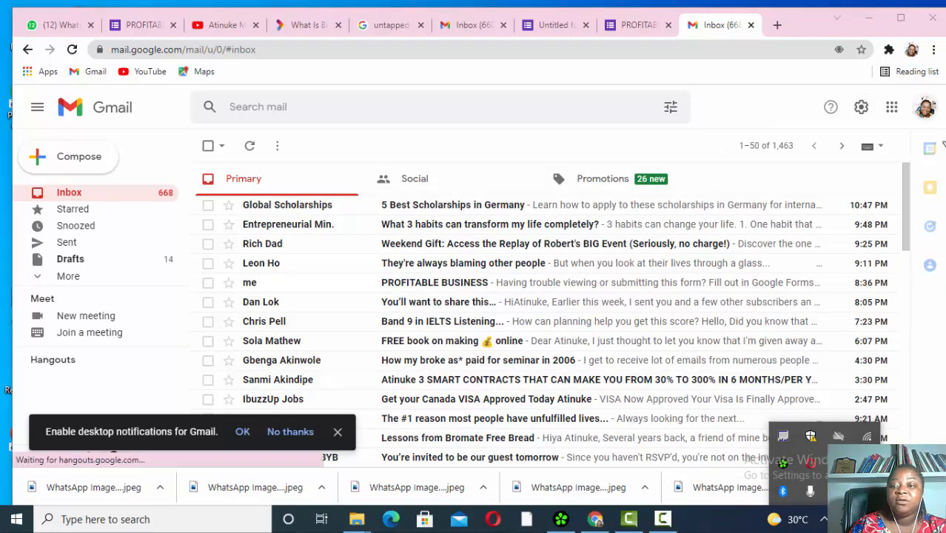
{"action": "left_click", "coordinate": [892, 108]}
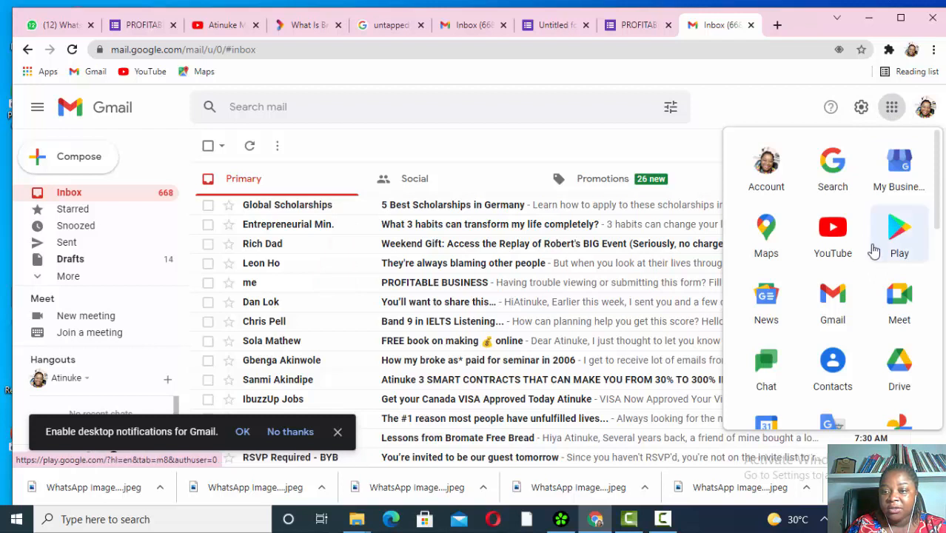
{"action": "scroll", "coordinate": [895, 237], "scroll_direction": "down", "scroll_amount": 5}
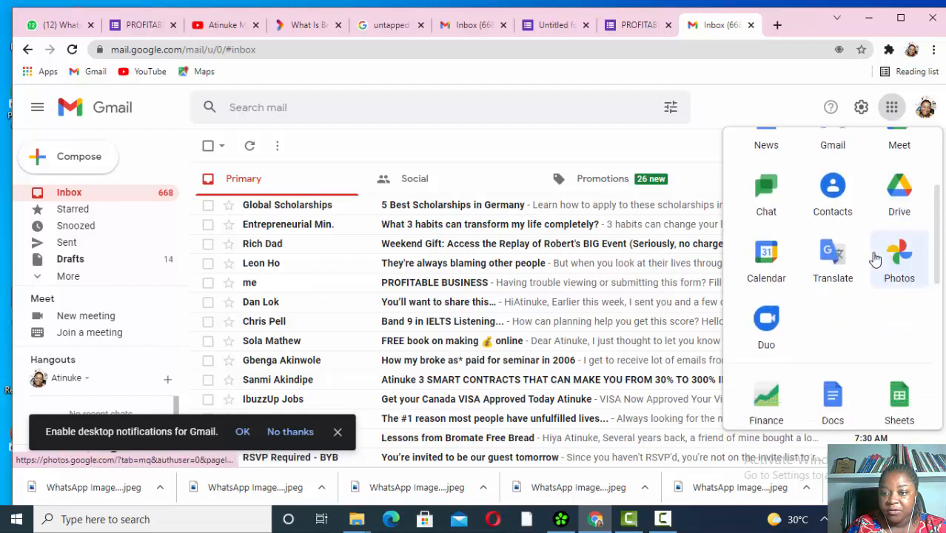
{"action": "scroll", "coordinate": [875, 259], "scroll_direction": "down", "scroll_amount": 3}
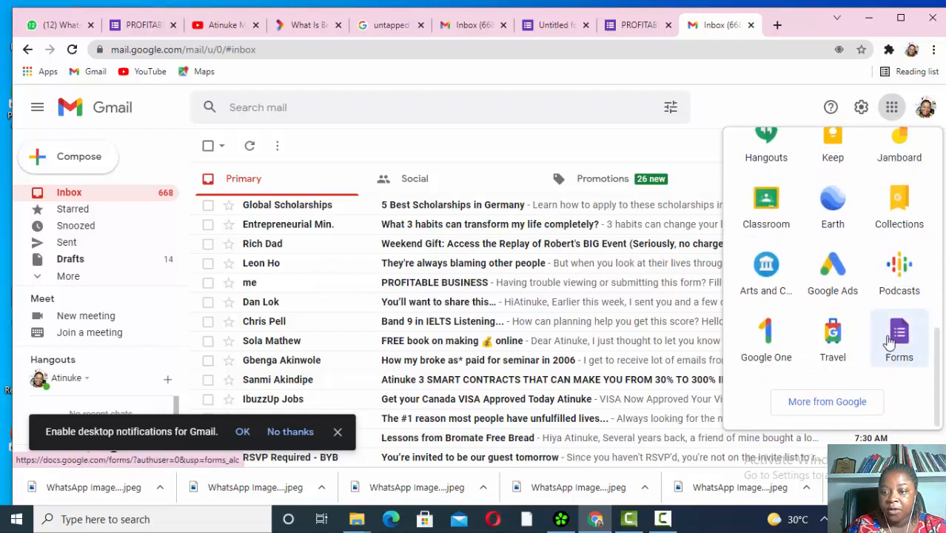
{"action": "left_click", "coordinate": [900, 335]}
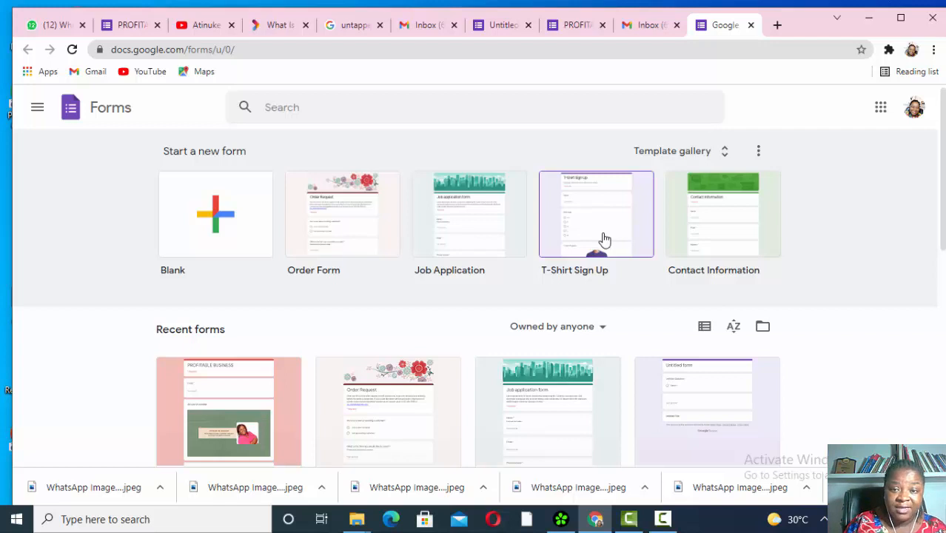
- Create an Order Request form from the Order Form template, look it over, and return home
{"action": "left_click", "coordinate": [726, 153]}
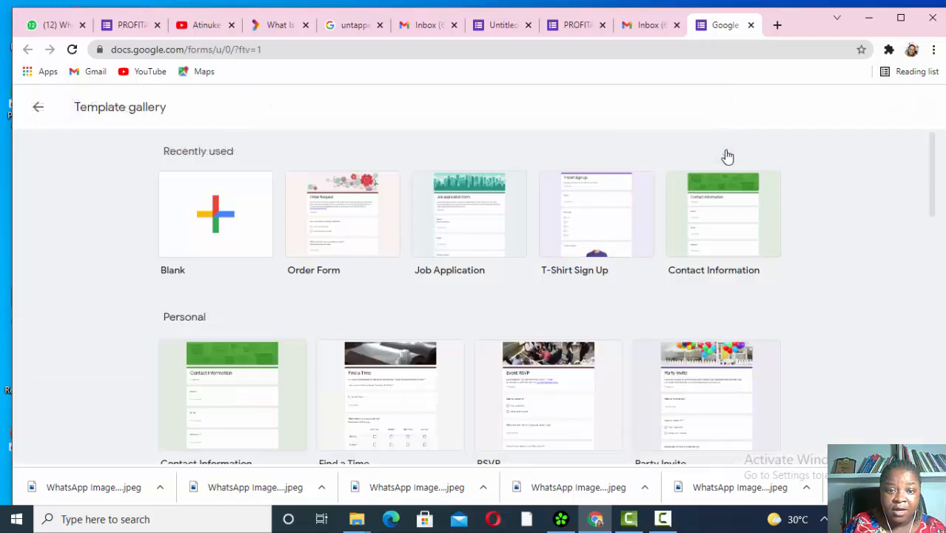
{"action": "left_click", "coordinate": [338, 229]}
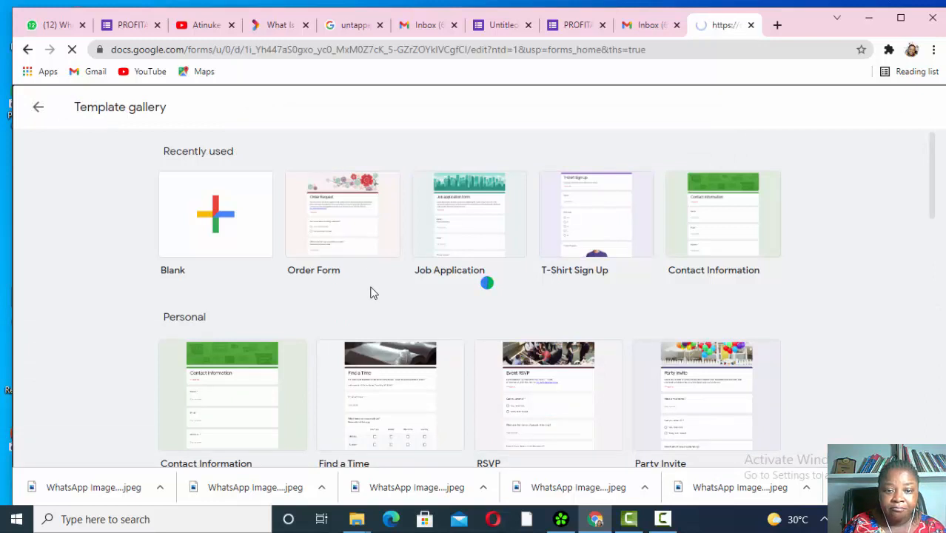
{"action": "scroll", "coordinate": [371, 336], "scroll_direction": "down", "scroll_amount": 3}
{"action": "scroll", "coordinate": [372, 336], "scroll_direction": "down", "scroll_amount": 1}
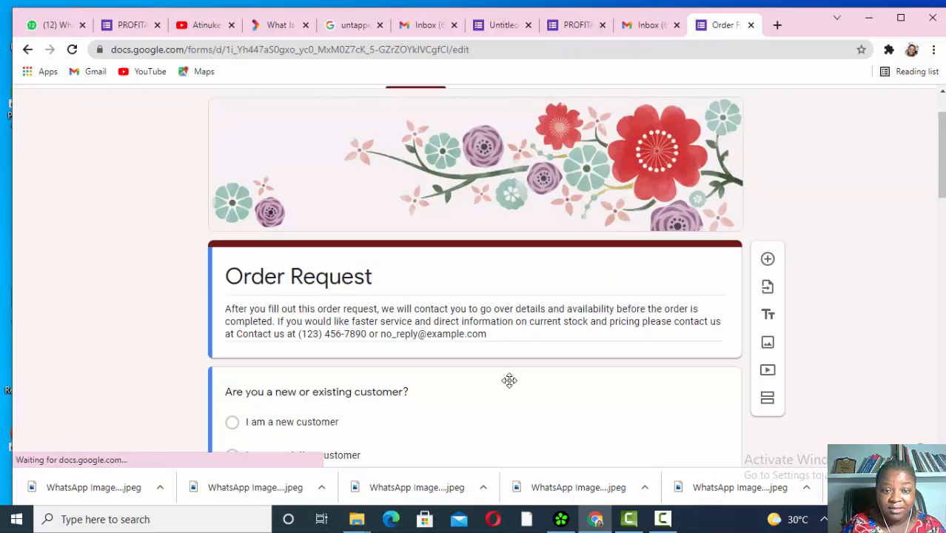
{"action": "scroll", "coordinate": [509, 382], "scroll_direction": "down", "scroll_amount": 2}
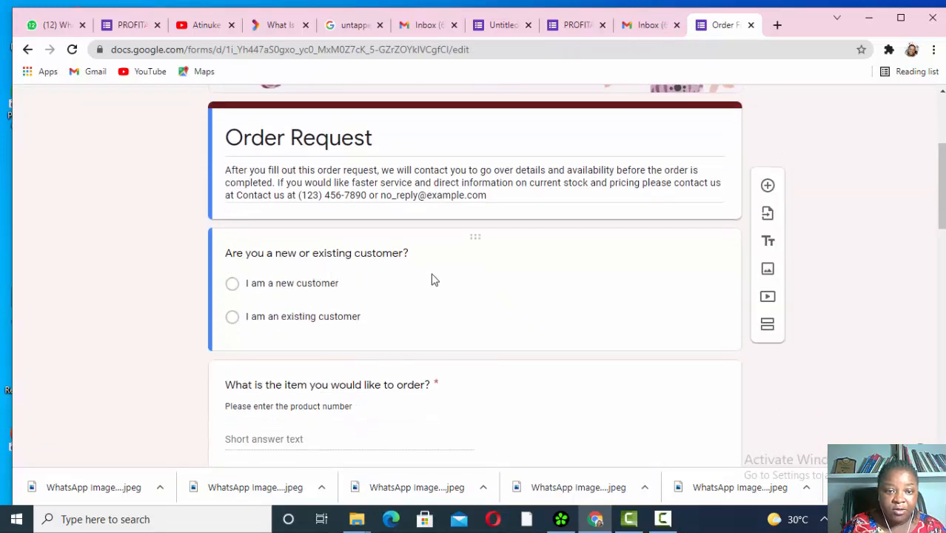
{"action": "scroll", "coordinate": [371, 342], "scroll_direction": "down", "scroll_amount": 4}
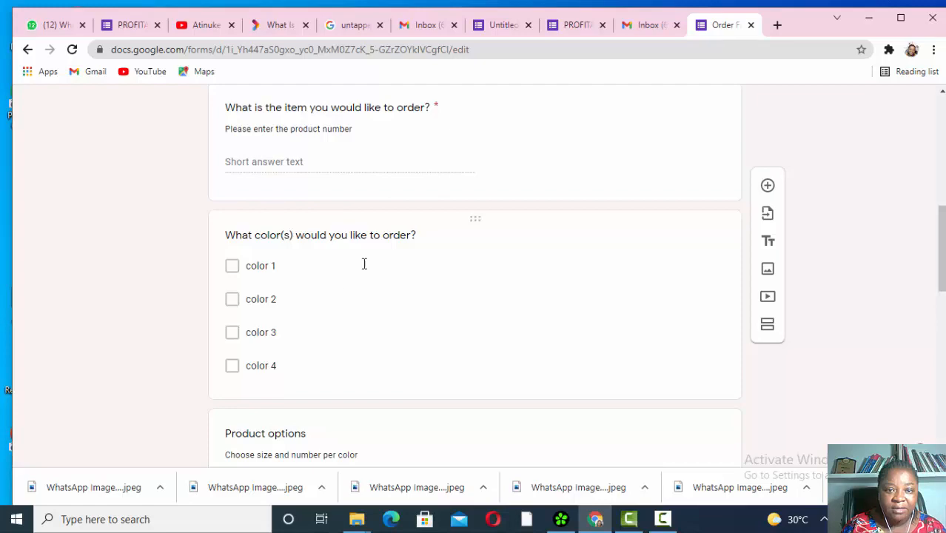
{"action": "scroll", "coordinate": [497, 321], "scroll_direction": "down", "scroll_amount": 5}
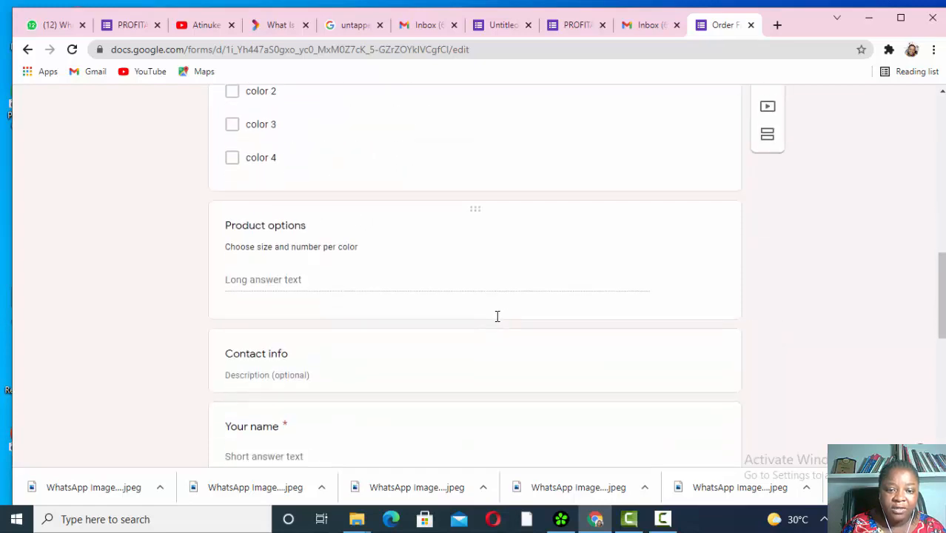
{"action": "scroll", "coordinate": [497, 321], "scroll_direction": "up", "scroll_amount": 6}
{"action": "scroll", "coordinate": [497, 321], "scroll_direction": "up", "scroll_amount": 5}
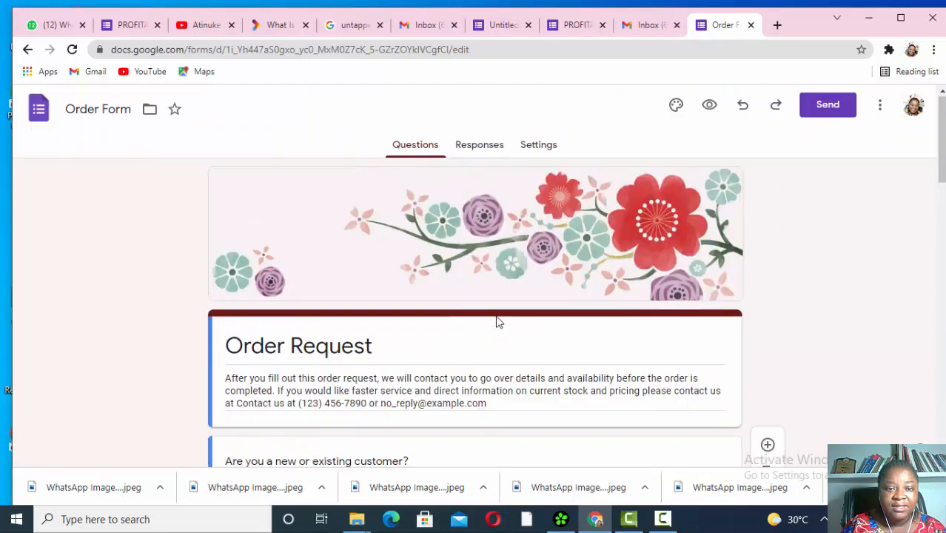
{"action": "left_click", "coordinate": [40, 109]}
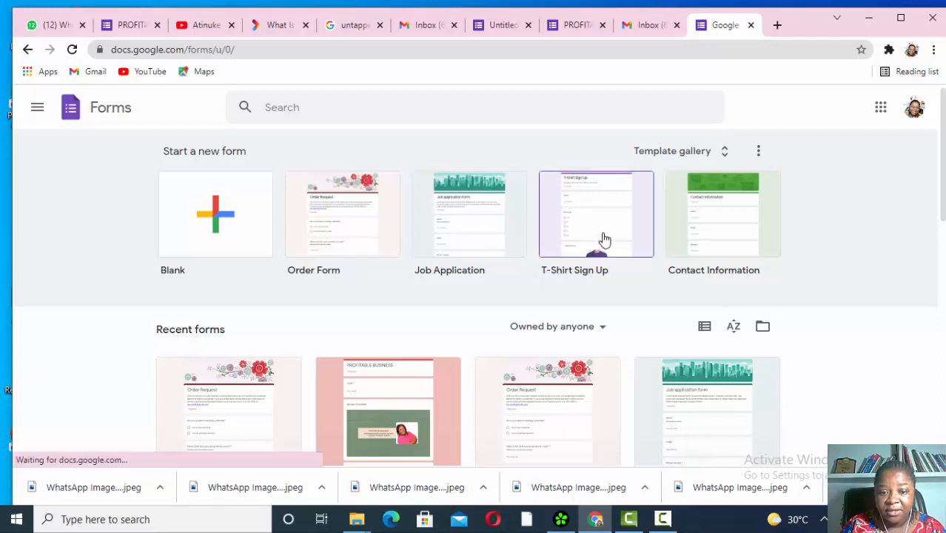
- Create a Job Application form from its template, review the questions, and return home
{"action": "scroll", "coordinate": [642, 340], "scroll_direction": "down", "scroll_amount": 1}
{"action": "scroll", "coordinate": [641, 333], "scroll_direction": "up", "scroll_amount": 1}
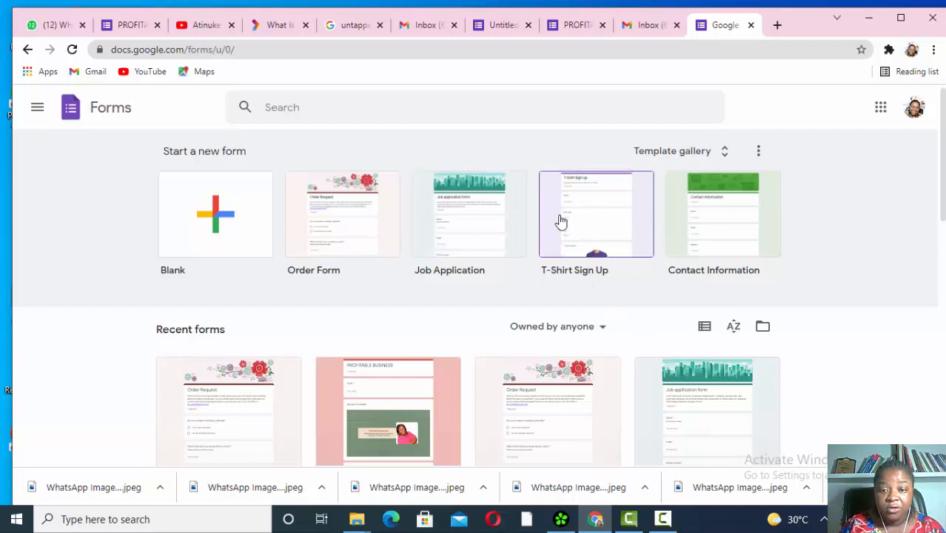
{"action": "left_click", "coordinate": [475, 219]}
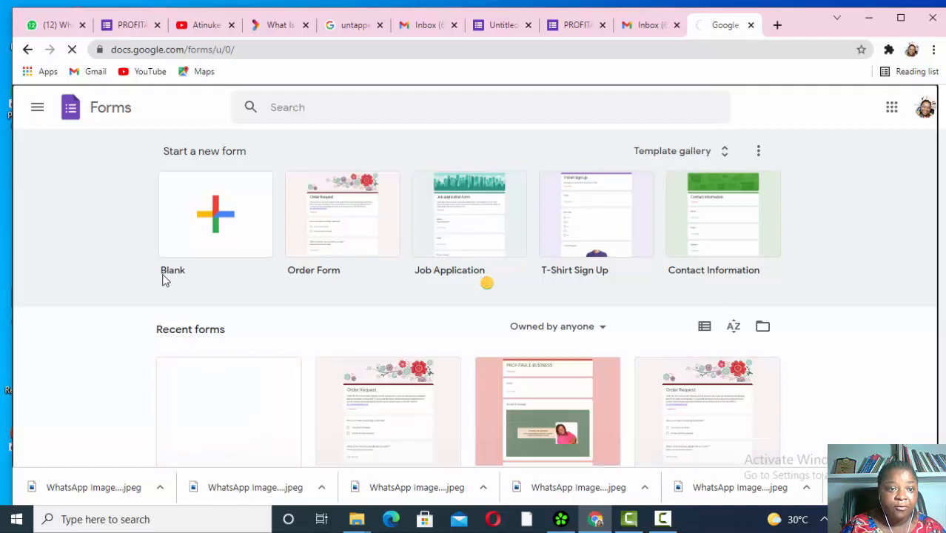
{"action": "scroll", "coordinate": [370, 330], "scroll_direction": "down", "scroll_amount": 5}
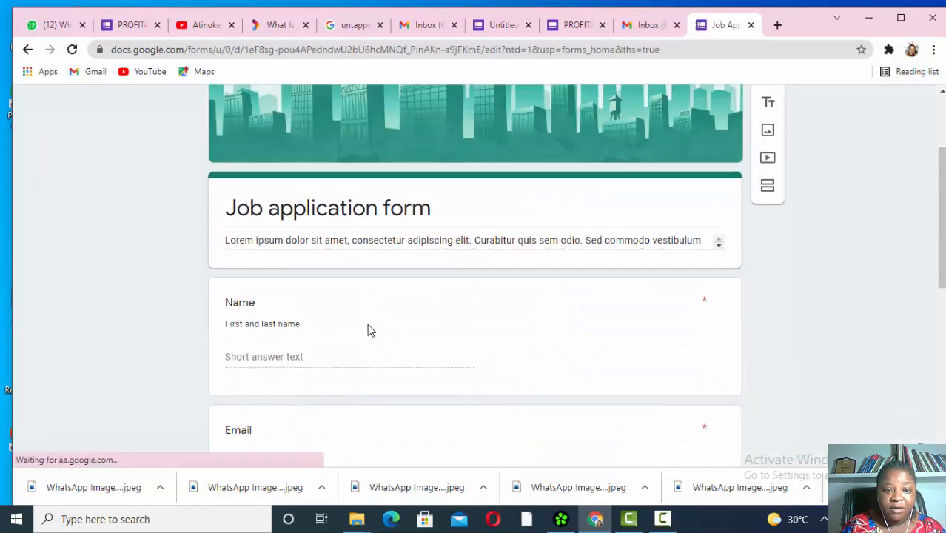
{"action": "scroll", "coordinate": [370, 330], "scroll_direction": "down", "scroll_amount": 4}
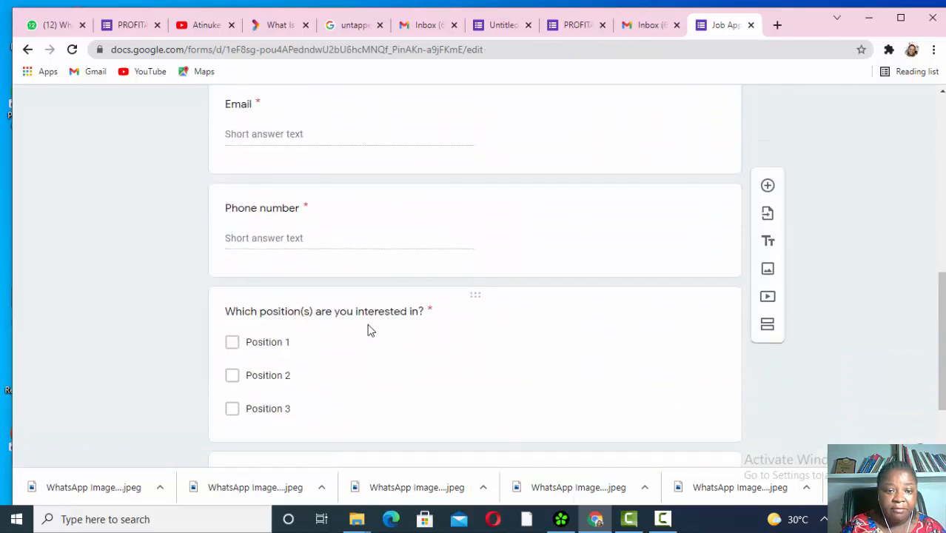
{"action": "scroll", "coordinate": [370, 330], "scroll_direction": "down", "scroll_amount": 1}
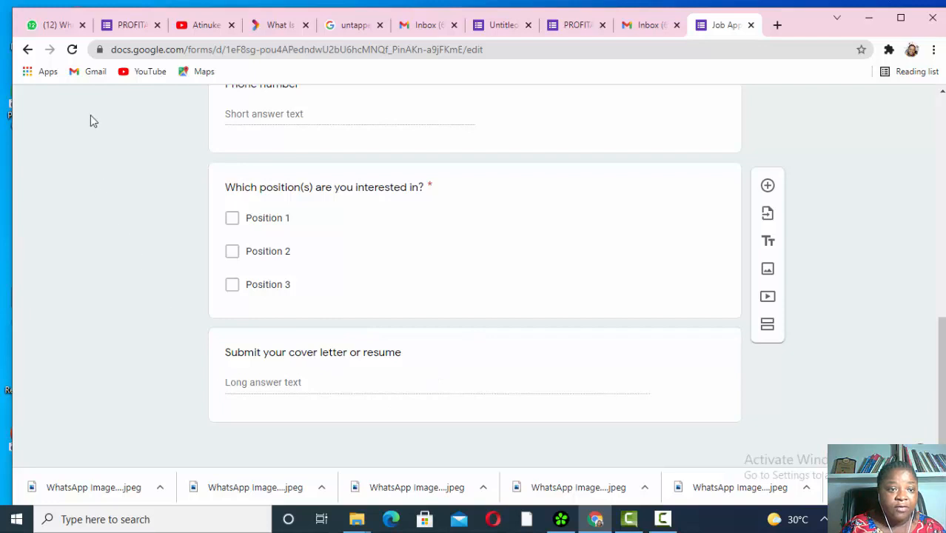
{"action": "scroll", "coordinate": [341, 175], "scroll_direction": "up", "scroll_amount": 10}
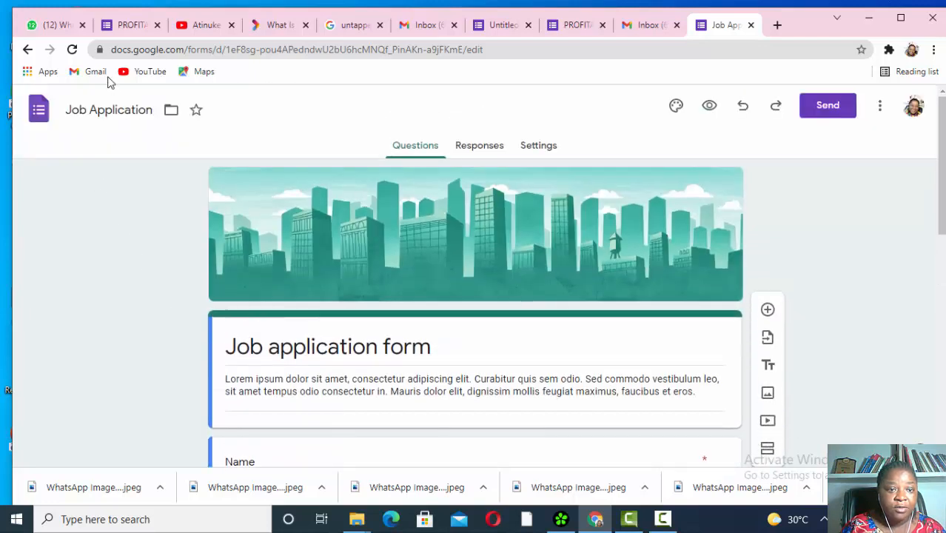
{"action": "left_click", "coordinate": [31, 111]}
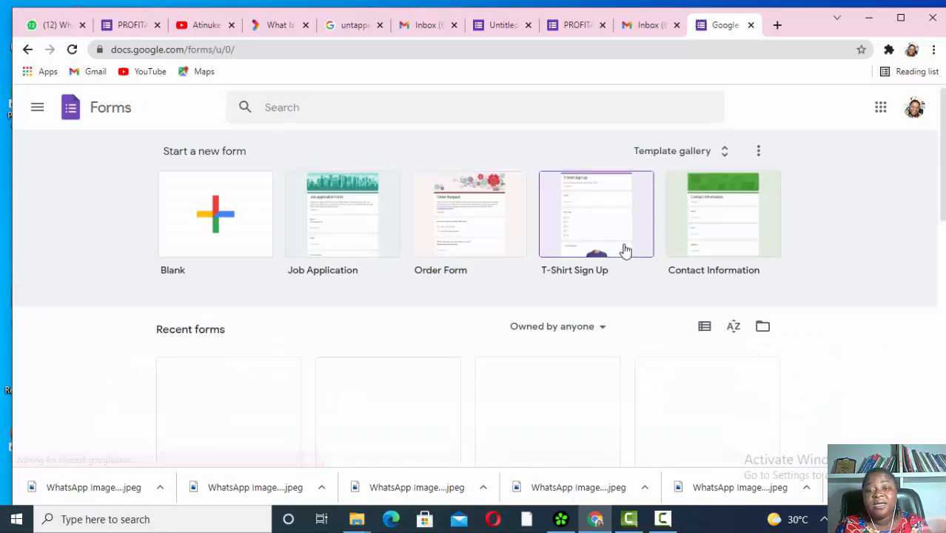
{"action": "left_click", "coordinate": [615, 222]}
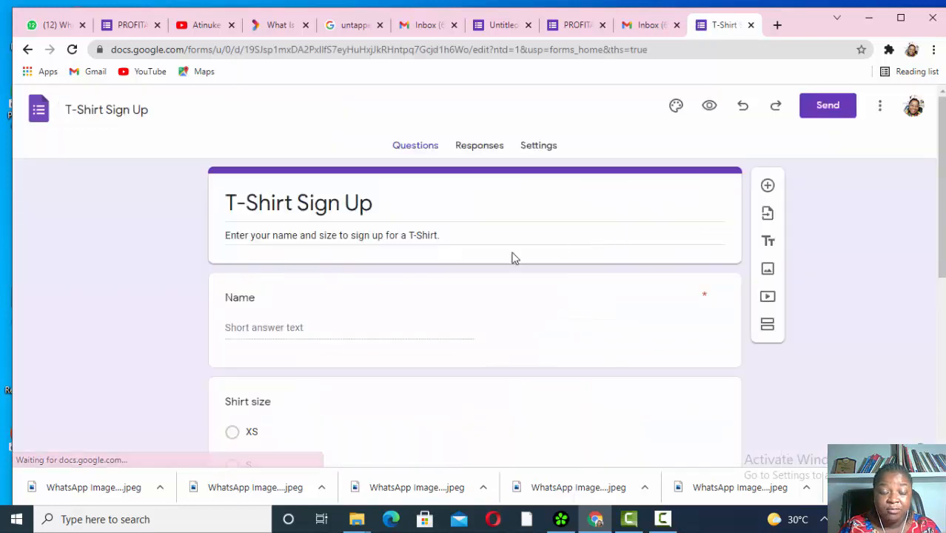
{"action": "scroll", "coordinate": [511, 259], "scroll_direction": "down", "scroll_amount": 5}
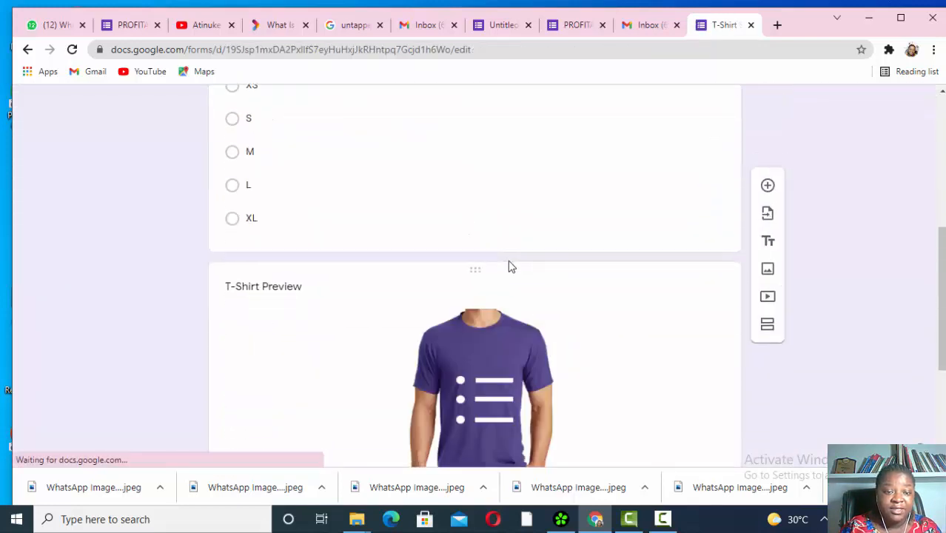
{"action": "scroll", "coordinate": [488, 262], "scroll_direction": "down", "scroll_amount": 3}
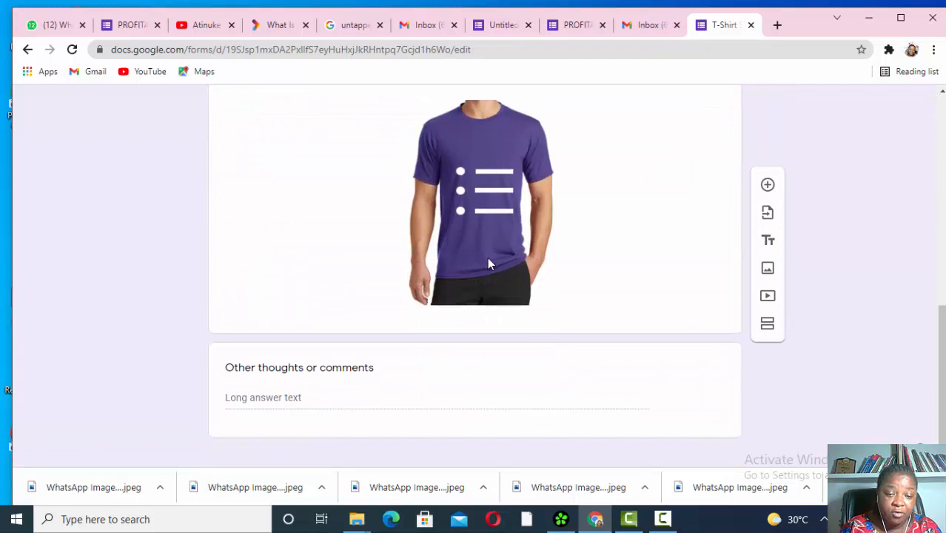
{"action": "scroll", "coordinate": [487, 256], "scroll_direction": "up", "scroll_amount": 10}
{"action": "scroll", "coordinate": [488, 258], "scroll_direction": "up", "scroll_amount": 1}
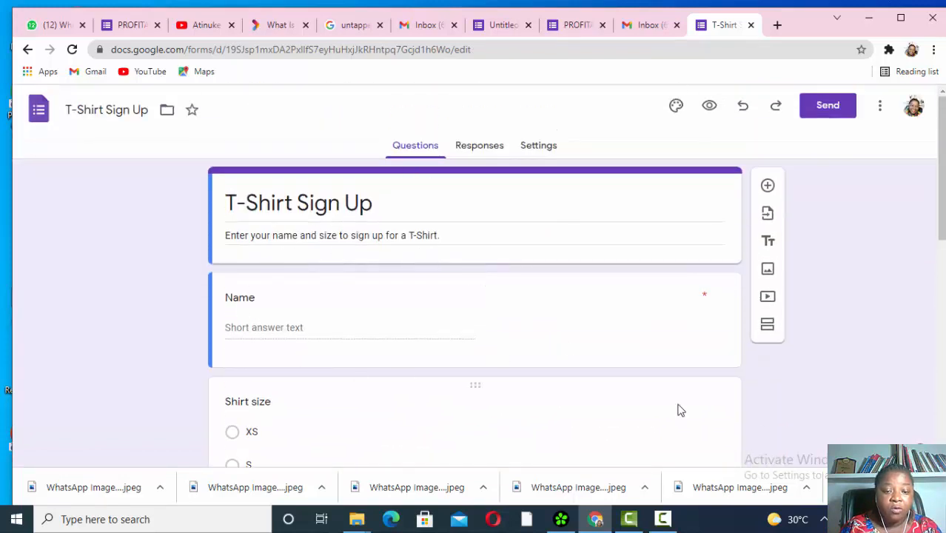
{"action": "scroll", "coordinate": [407, 344], "scroll_direction": "down", "scroll_amount": 1}
{"action": "scroll", "coordinate": [408, 344], "scroll_direction": "down", "scroll_amount": 3}
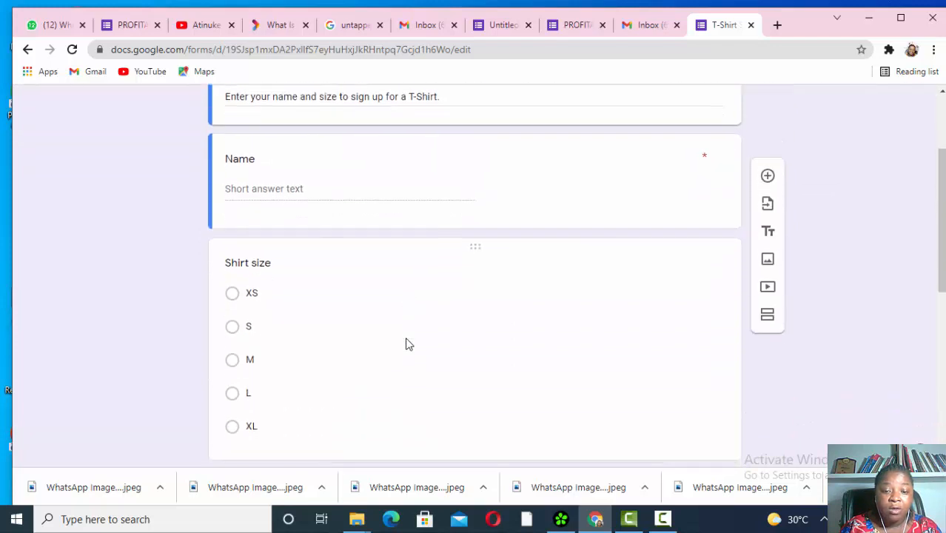
{"action": "scroll", "coordinate": [405, 343], "scroll_direction": "down", "scroll_amount": 2}
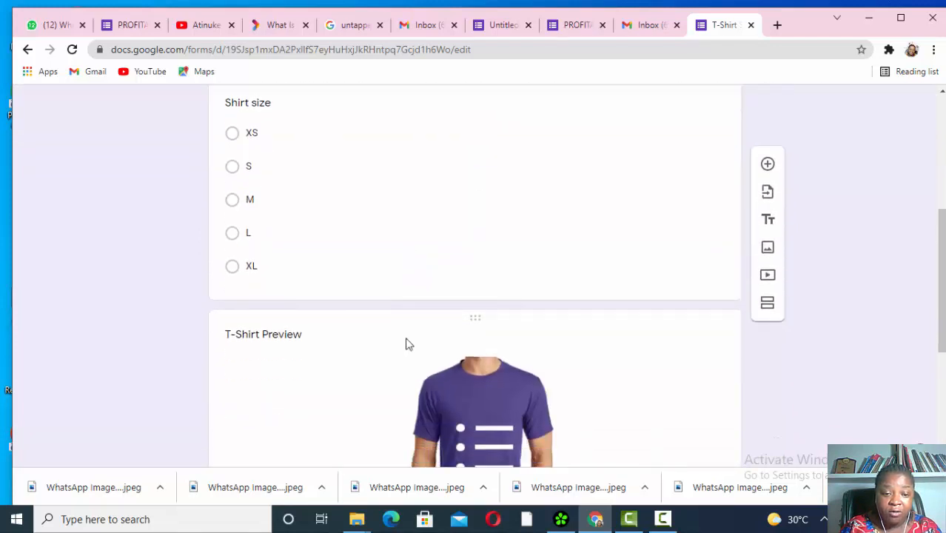
{"action": "scroll", "coordinate": [405, 343], "scroll_direction": "up", "scroll_amount": 1}
{"action": "scroll", "coordinate": [406, 344], "scroll_direction": "down", "scroll_amount": 2}
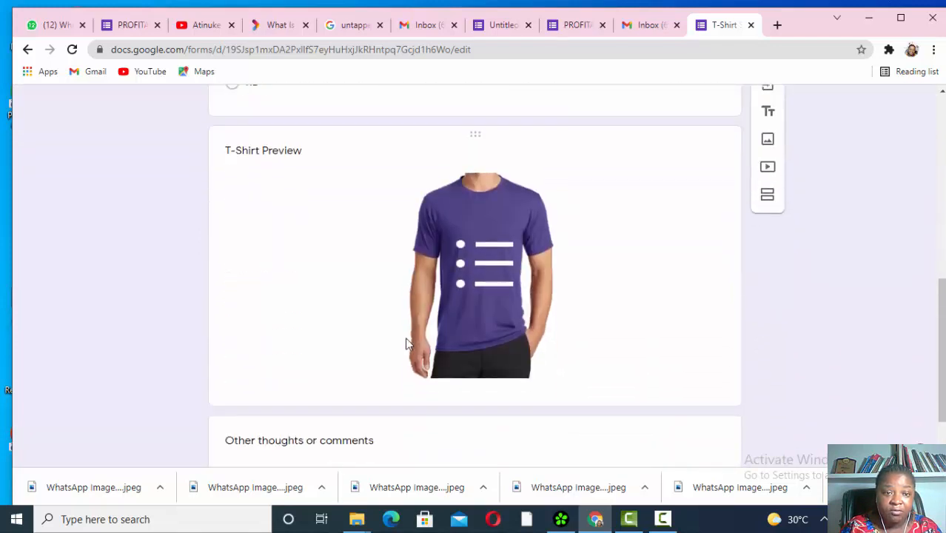
{"action": "scroll", "coordinate": [408, 342], "scroll_direction": "up", "scroll_amount": 5}
{"action": "scroll", "coordinate": [342, 228], "scroll_direction": "up", "scroll_amount": 2}
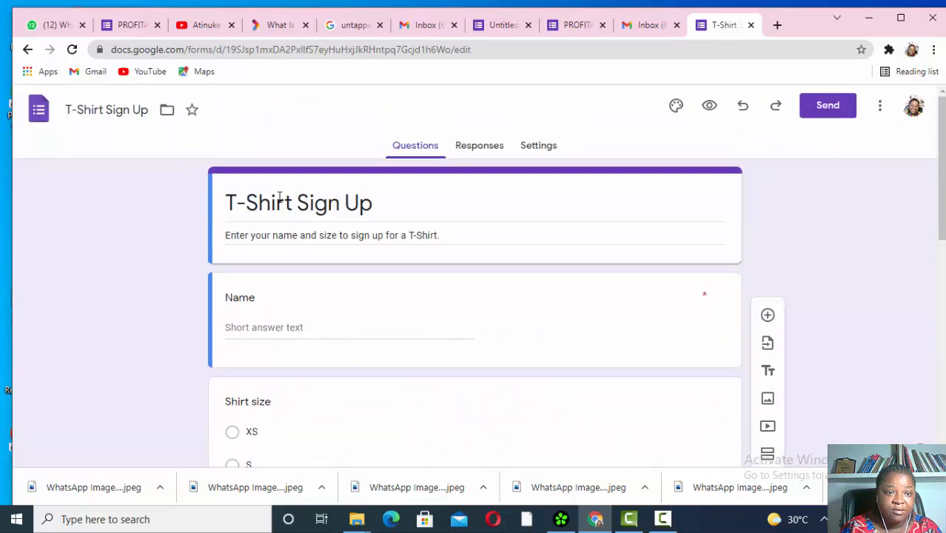
{"action": "left_click", "coordinate": [38, 109]}
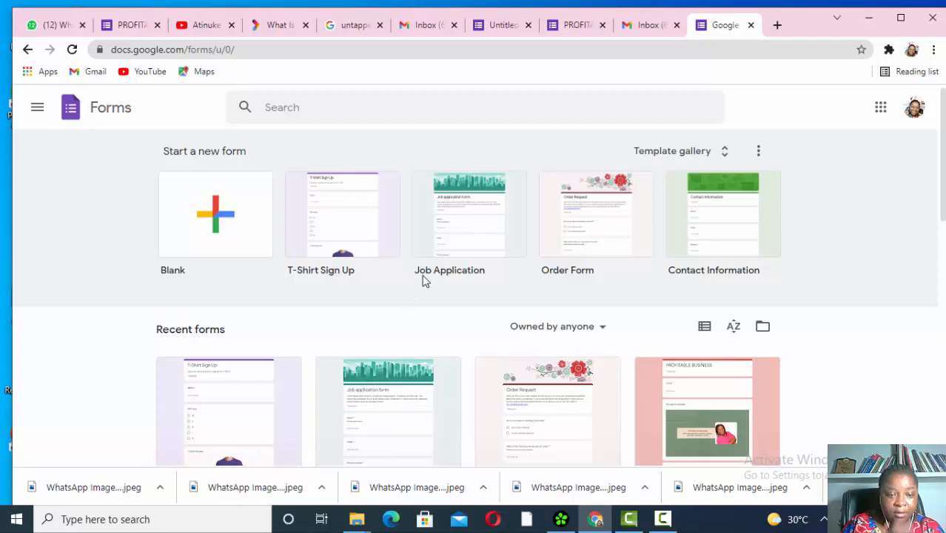
- Start a blank untitled form and view its Responses page showing 0 responses
{"action": "left_click", "coordinate": [220, 224]}
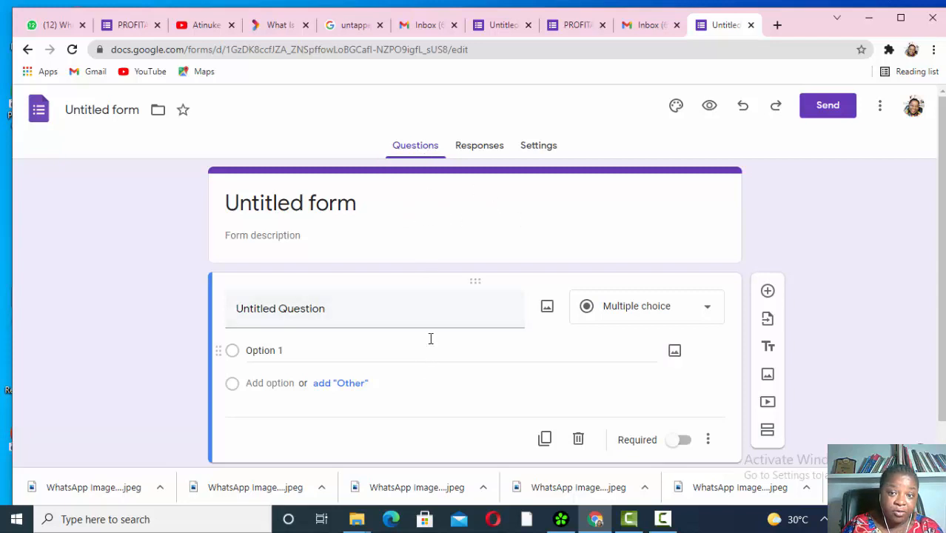
{"action": "left_click", "coordinate": [483, 148]}
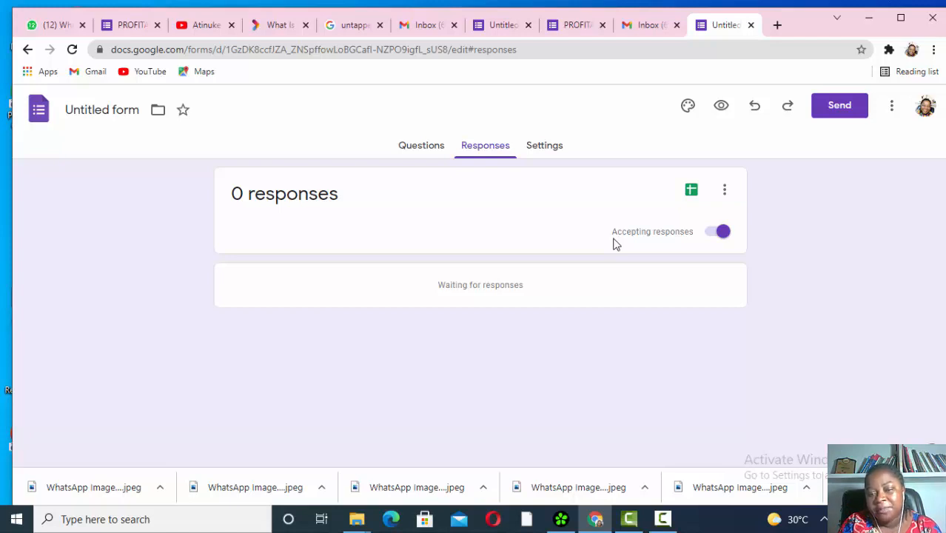
- Switch Accepting responses off and back on, then bring up the form's Settings page
{"action": "left_click", "coordinate": [717, 233]}
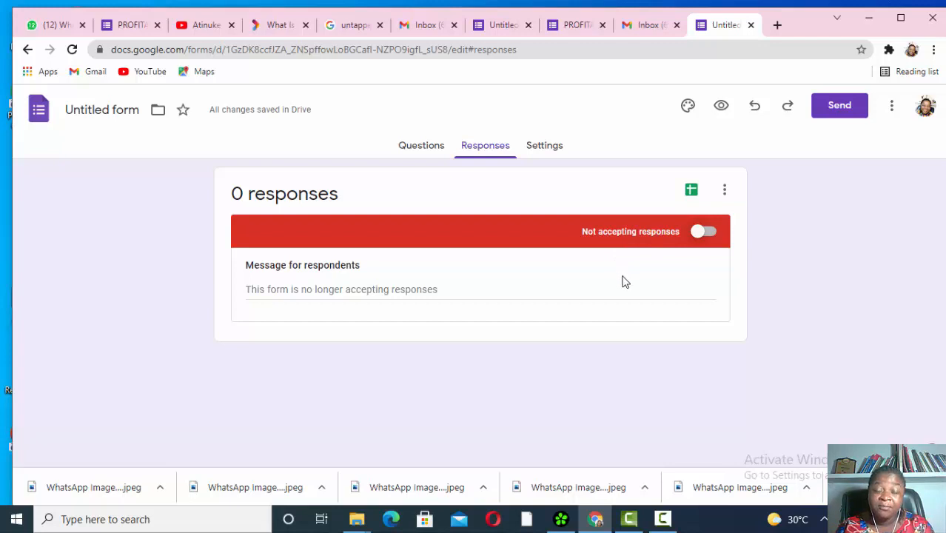
{"action": "left_click", "coordinate": [703, 232]}
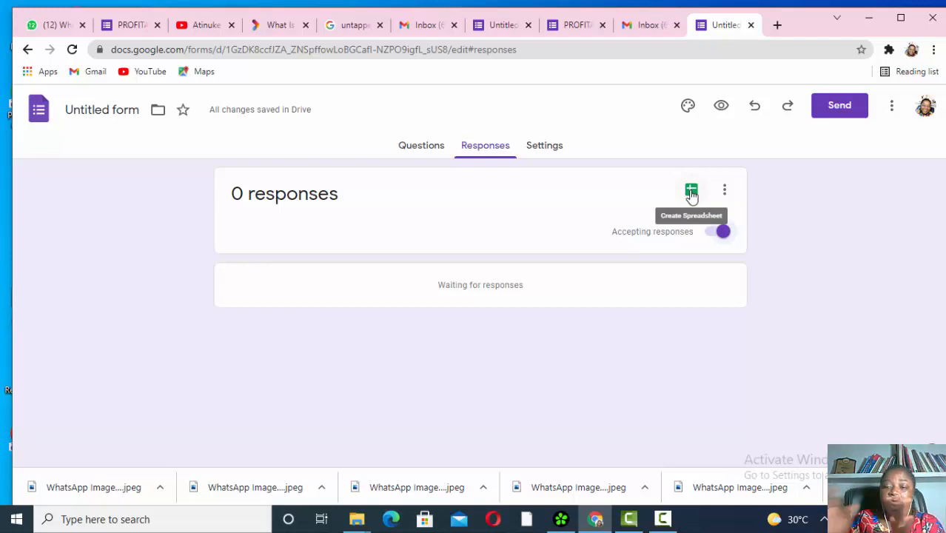
{"action": "left_click", "coordinate": [726, 191]}
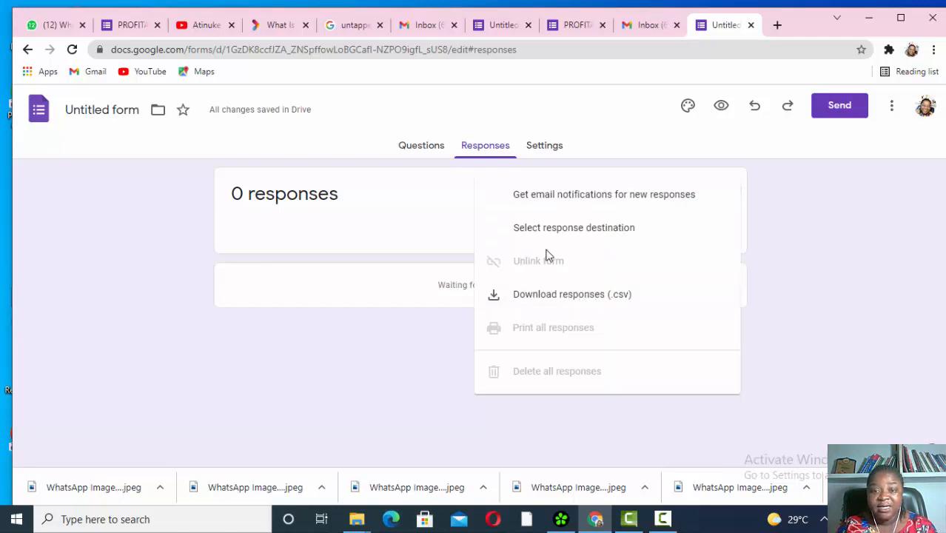
{"action": "left_click", "coordinate": [436, 203]}
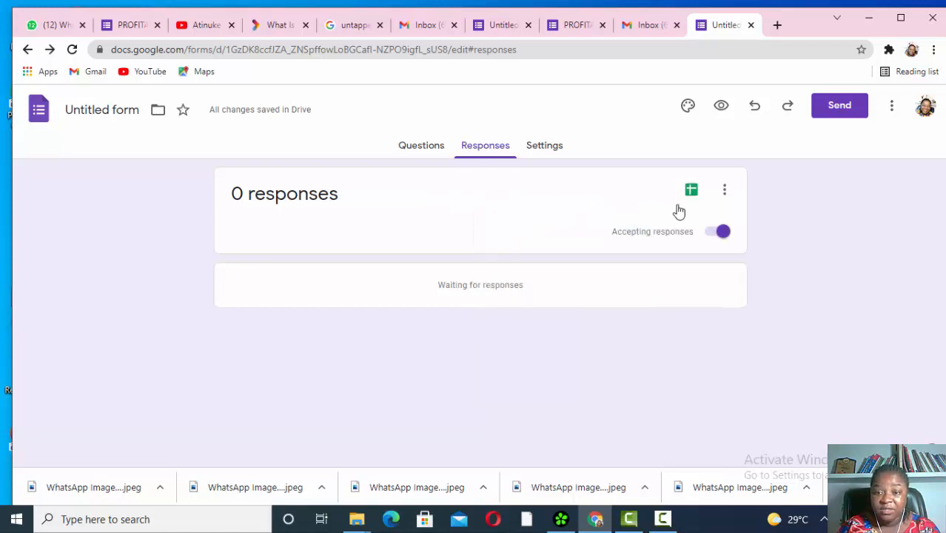
{"action": "left_click", "coordinate": [541, 150]}
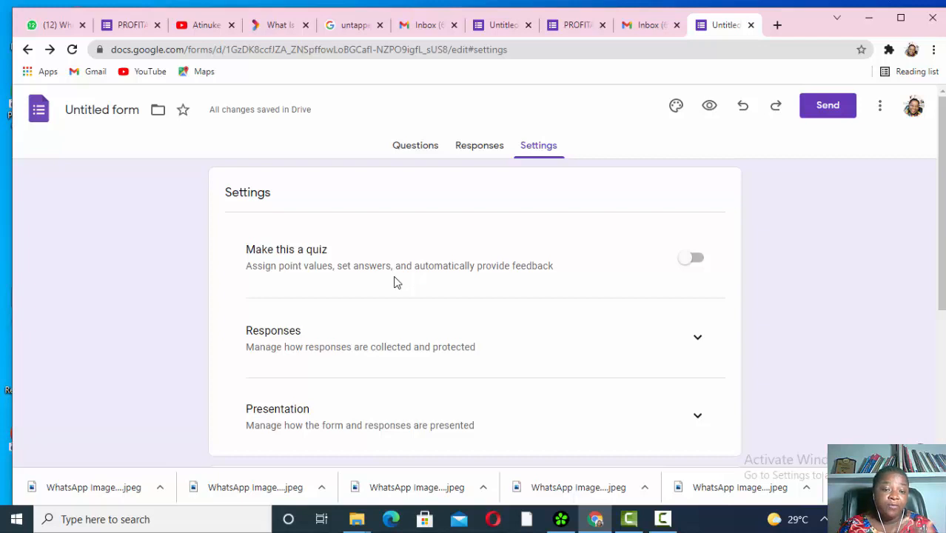
- Try quiz mode, switch it back off, and return to the Questions page
{"action": "left_click", "coordinate": [696, 259]}
{"action": "scroll", "coordinate": [672, 272], "scroll_direction": "down", "scroll_amount": 2}
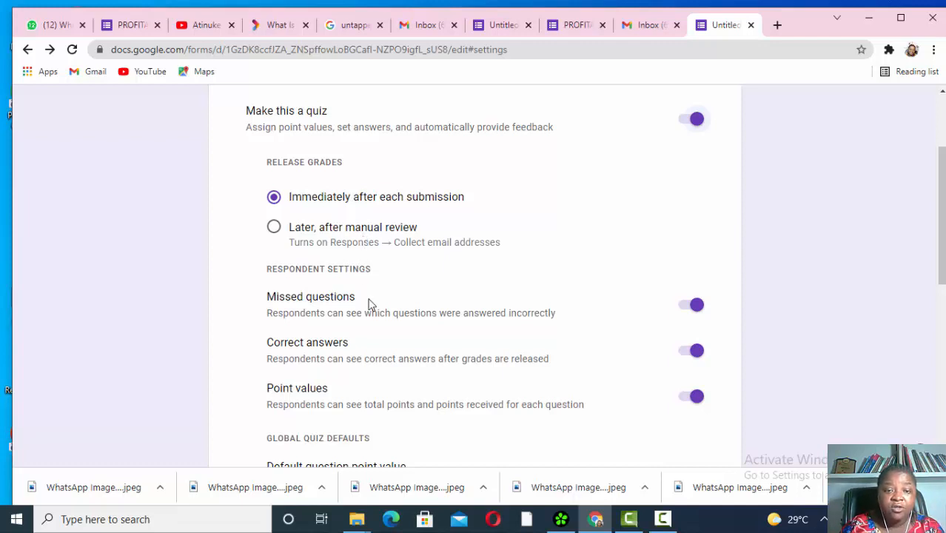
{"action": "scroll", "coordinate": [510, 355], "scroll_direction": "down", "scroll_amount": 2}
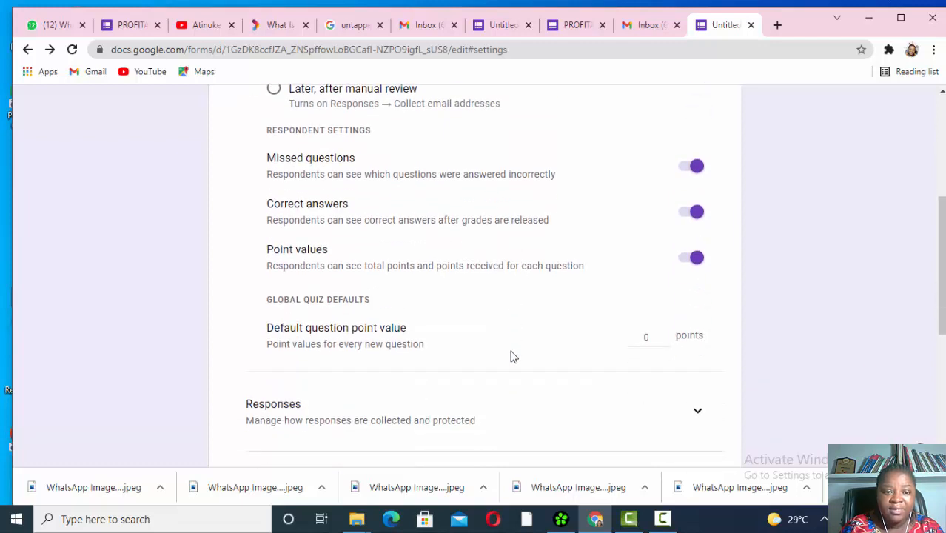
{"action": "scroll", "coordinate": [510, 357], "scroll_direction": "down", "scroll_amount": 3}
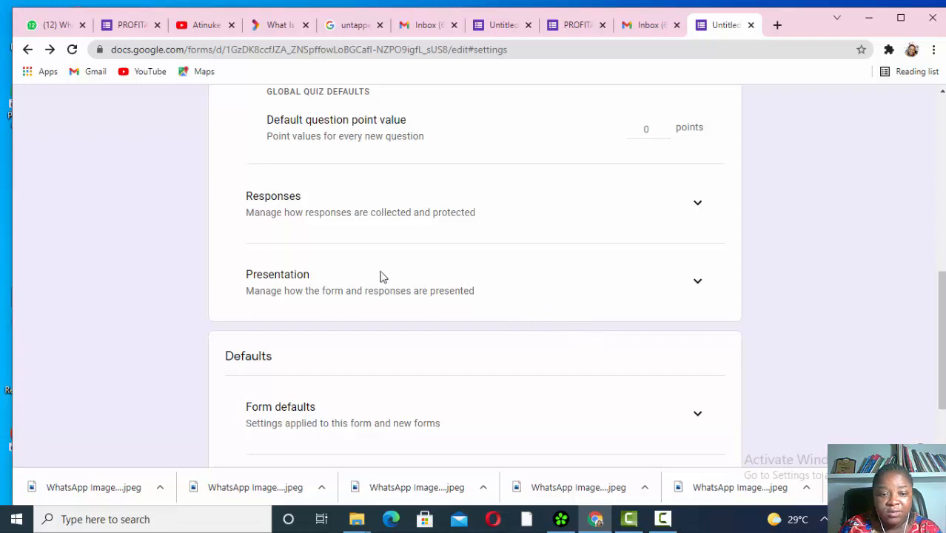
{"action": "scroll", "coordinate": [634, 300], "scroll_direction": "up", "scroll_amount": 5}
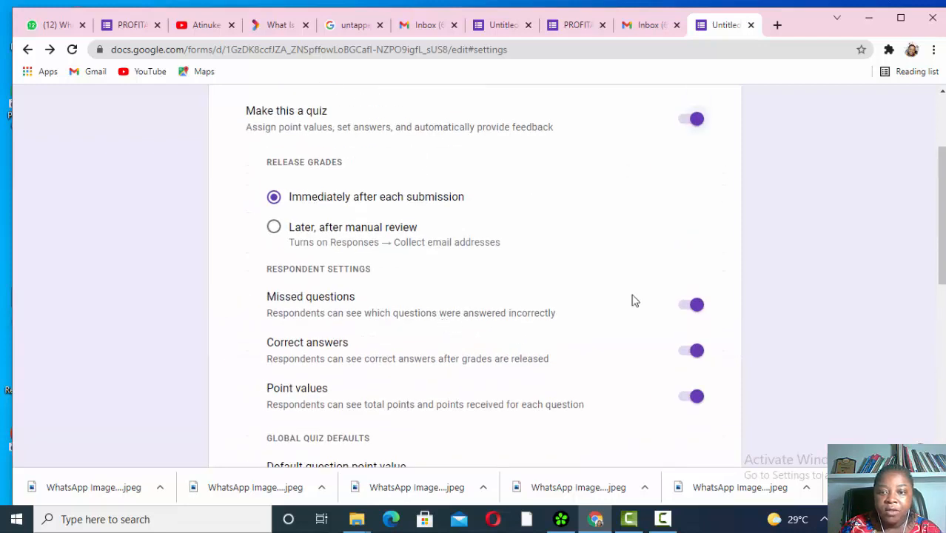
{"action": "left_click", "coordinate": [694, 120]}
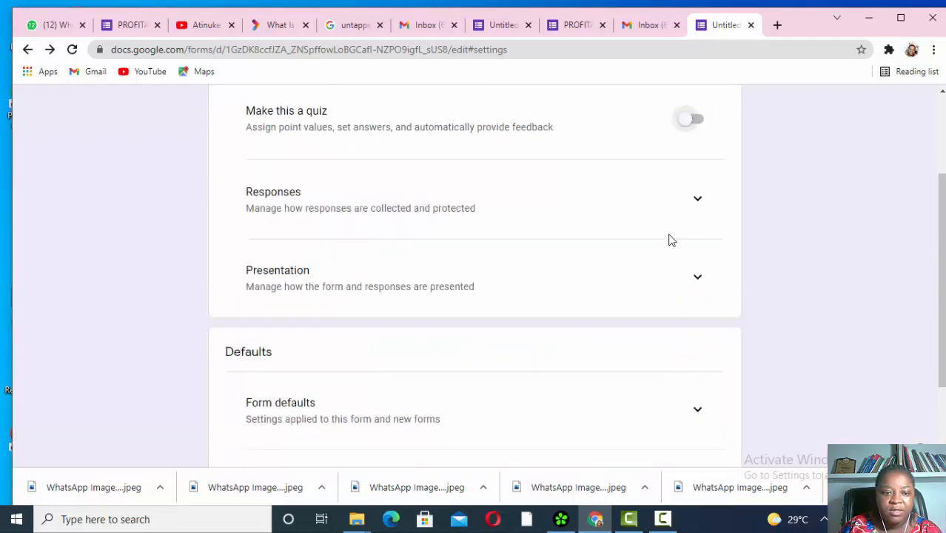
{"action": "scroll", "coordinate": [669, 237], "scroll_direction": "down", "scroll_amount": 1}
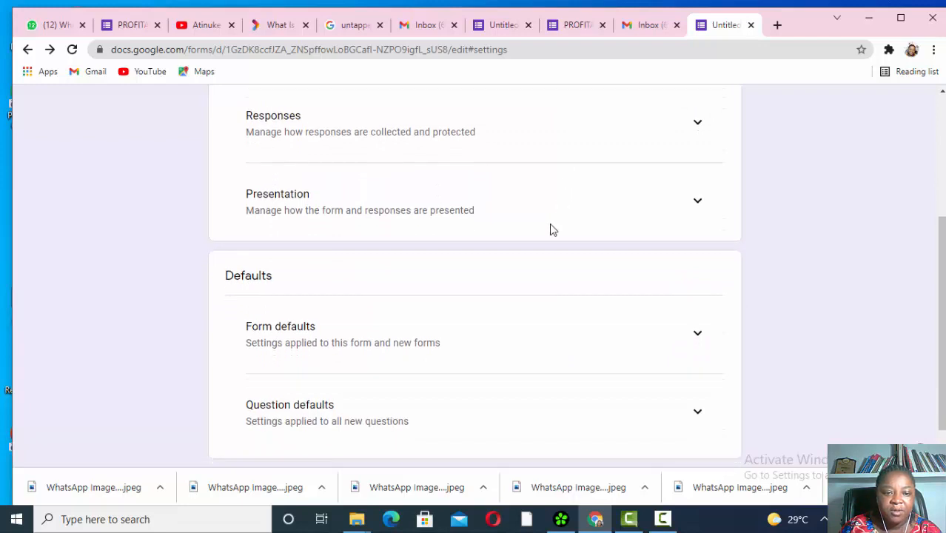
{"action": "scroll", "coordinate": [552, 229], "scroll_direction": "down", "scroll_amount": 1}
{"action": "scroll", "coordinate": [552, 229], "scroll_direction": "up", "scroll_amount": 4}
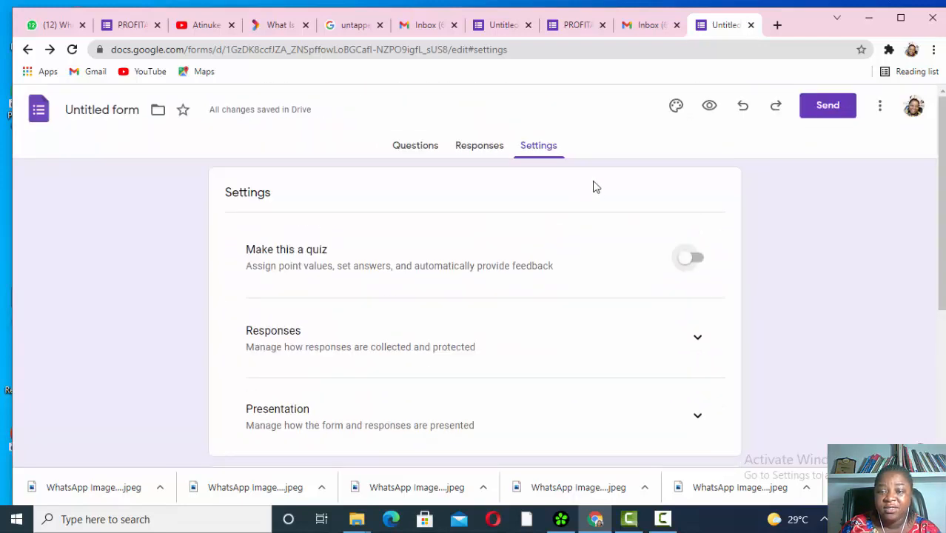
{"action": "left_click", "coordinate": [430, 147]}
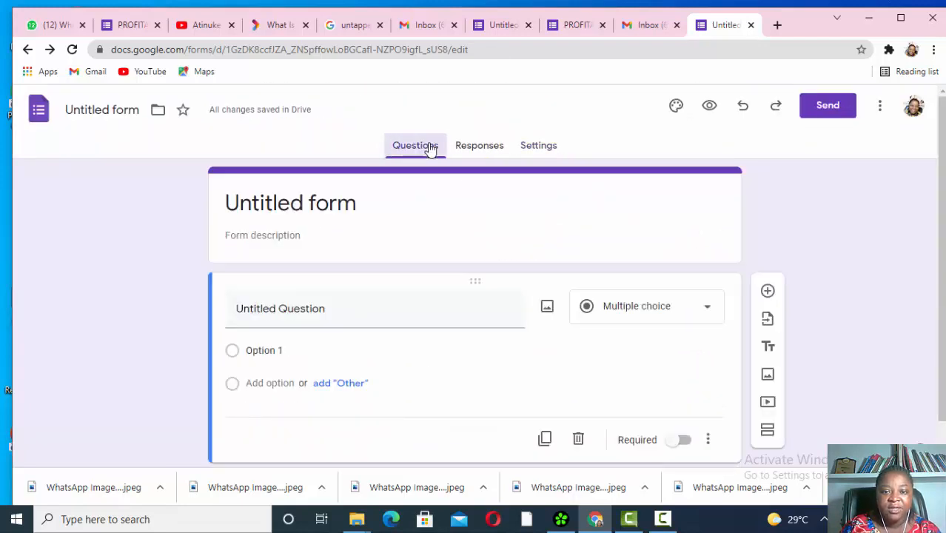
- Try red, orange and teal theme colours, settling on red
{"action": "left_click", "coordinate": [674, 108]}
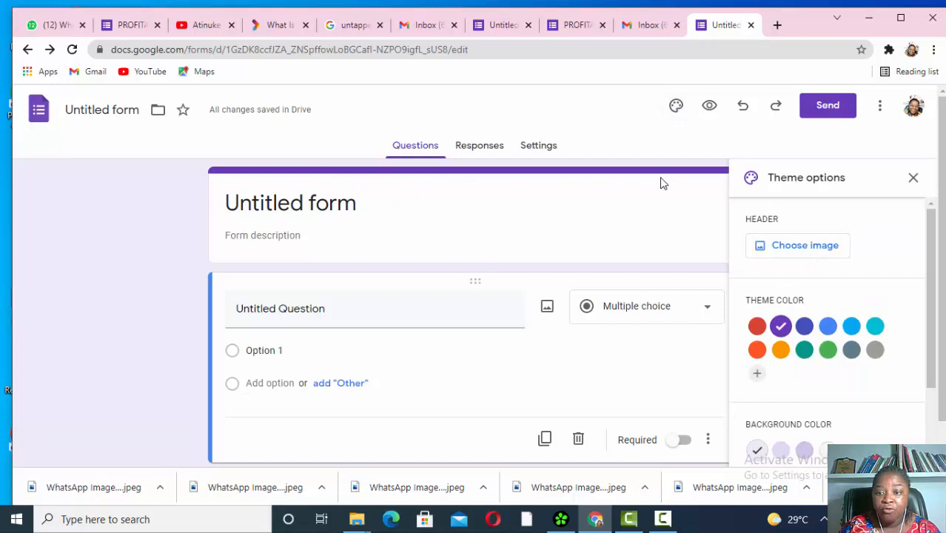
{"action": "left_click", "coordinate": [756, 328]}
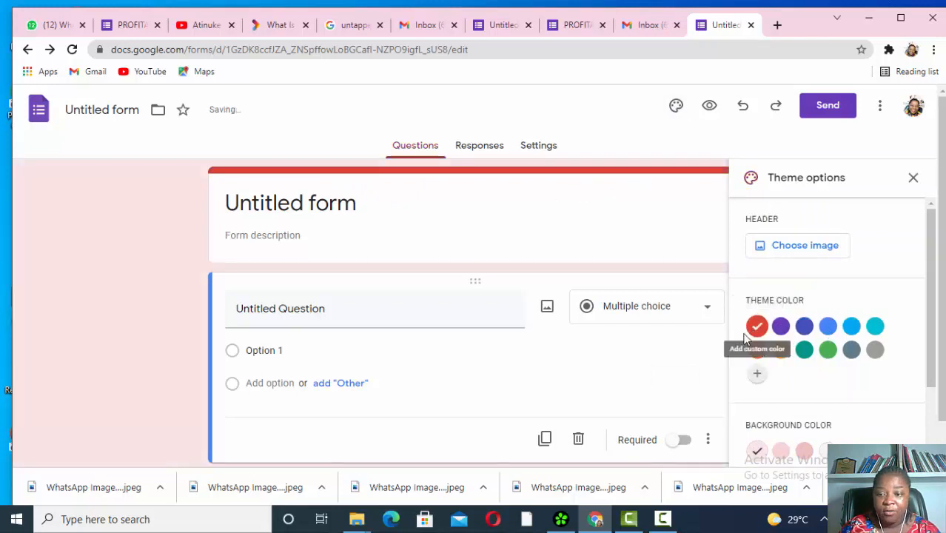
{"action": "left_click", "coordinate": [780, 351]}
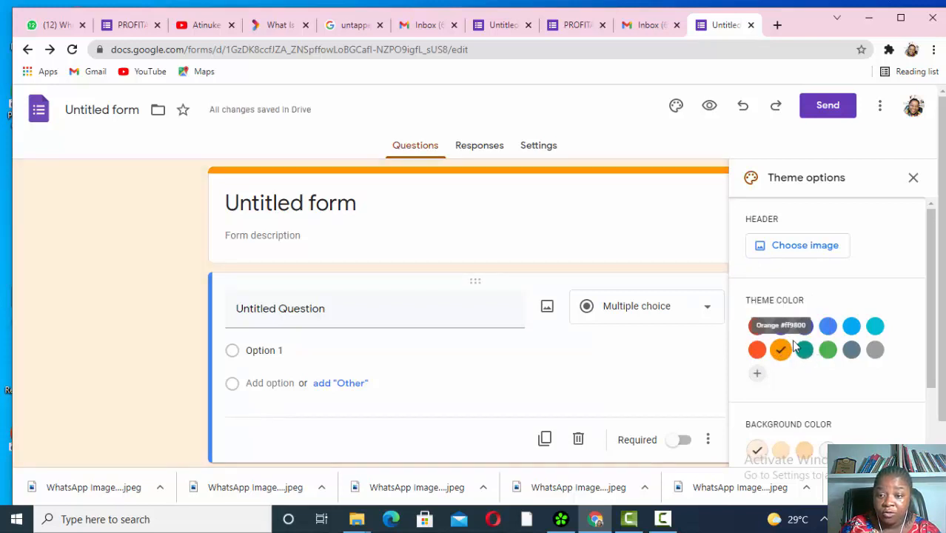
{"action": "left_click", "coordinate": [804, 351]}
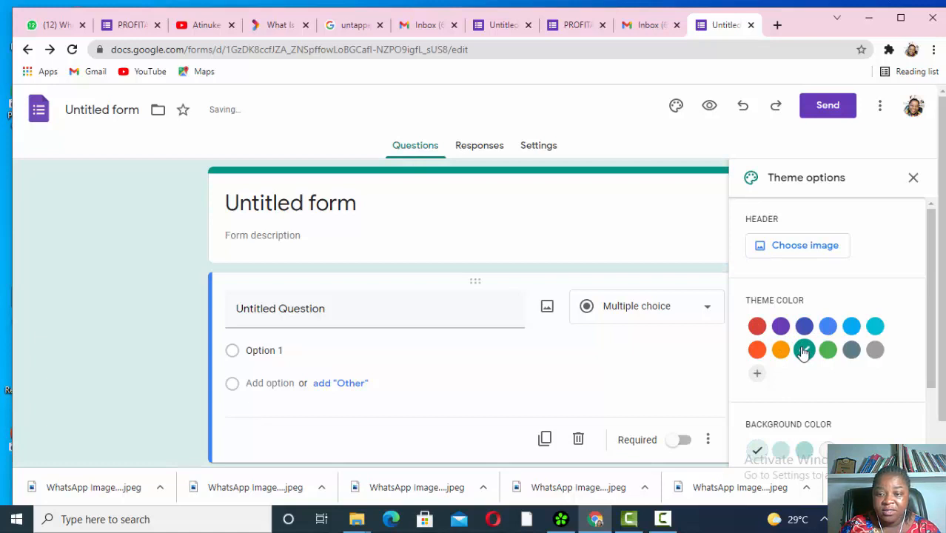
{"action": "scroll", "coordinate": [799, 351], "scroll_direction": "down", "scroll_amount": 2}
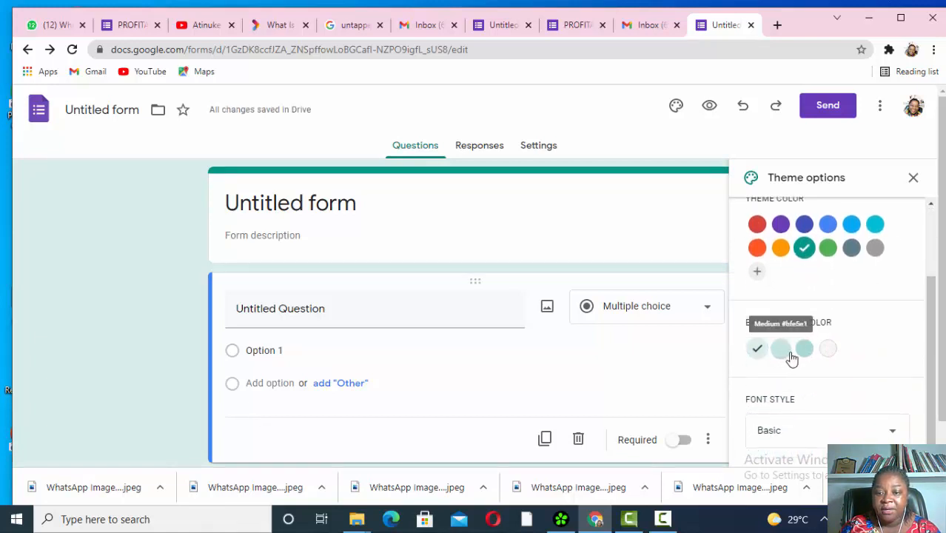
{"action": "left_click", "coordinate": [784, 351]}
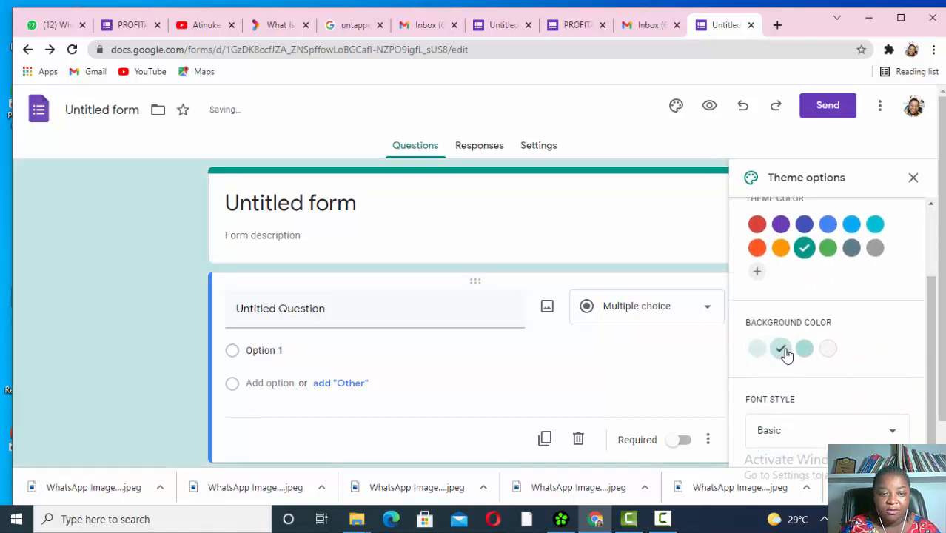
{"action": "left_click", "coordinate": [756, 223]}
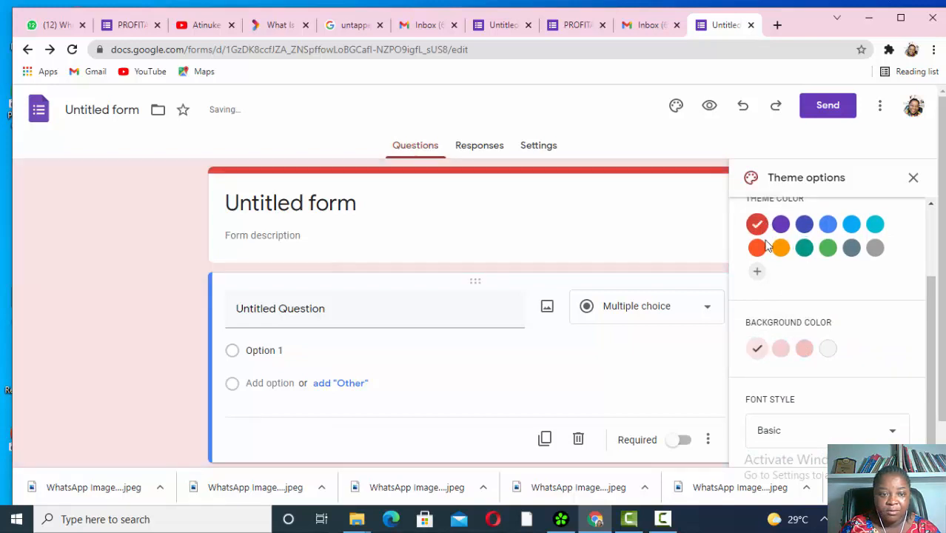
- Give the red theme a medium pink background, leave the font style unchanged, and close the panel
{"action": "left_click", "coordinate": [827, 349]}
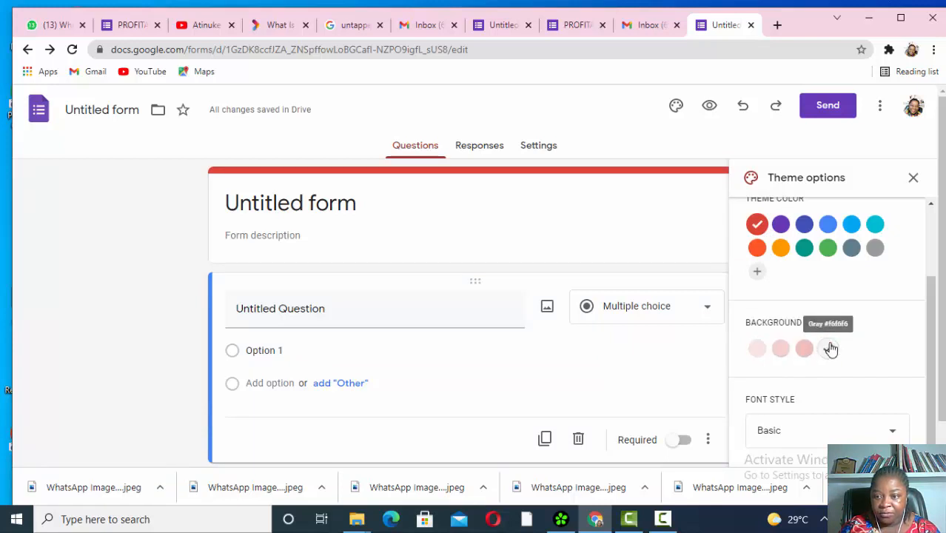
{"action": "scroll", "coordinate": [828, 361], "scroll_direction": "down", "scroll_amount": 1}
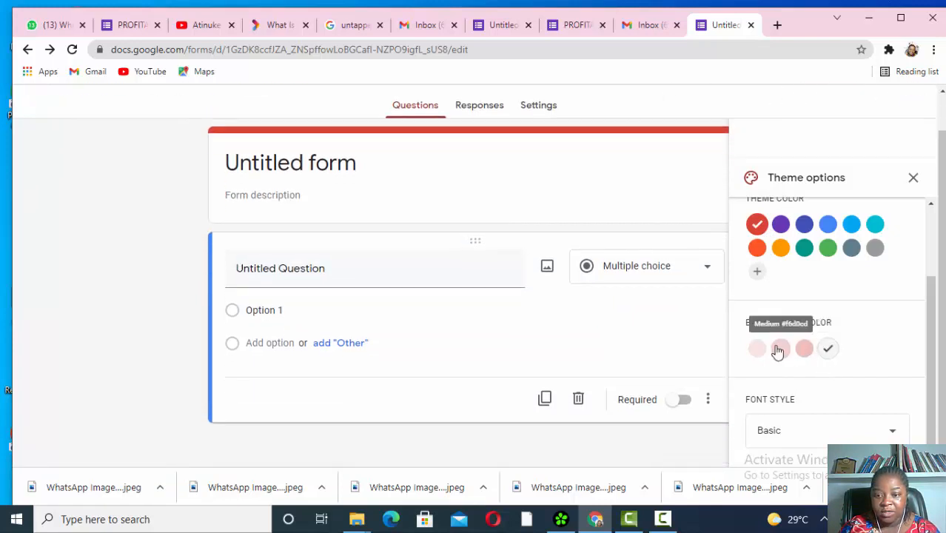
{"action": "left_click", "coordinate": [778, 350]}
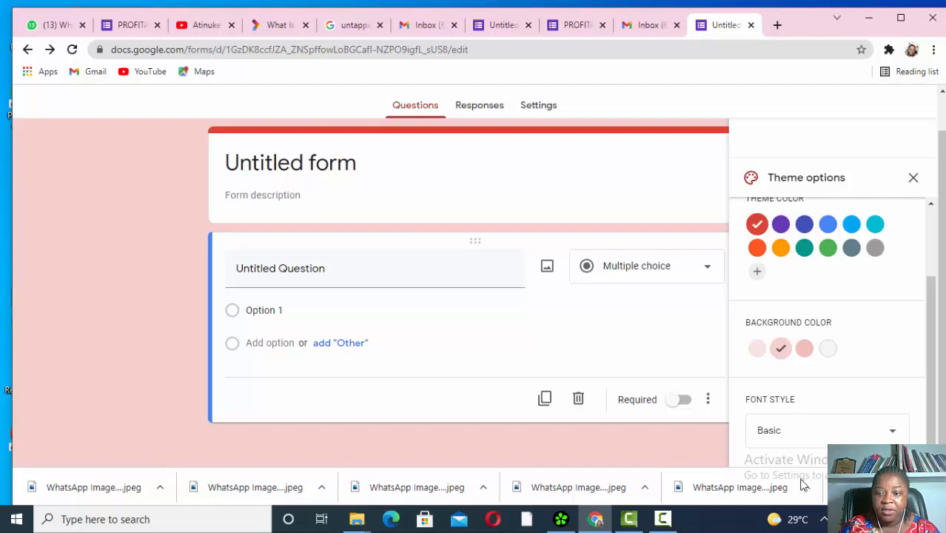
{"action": "left_click", "coordinate": [894, 433]}
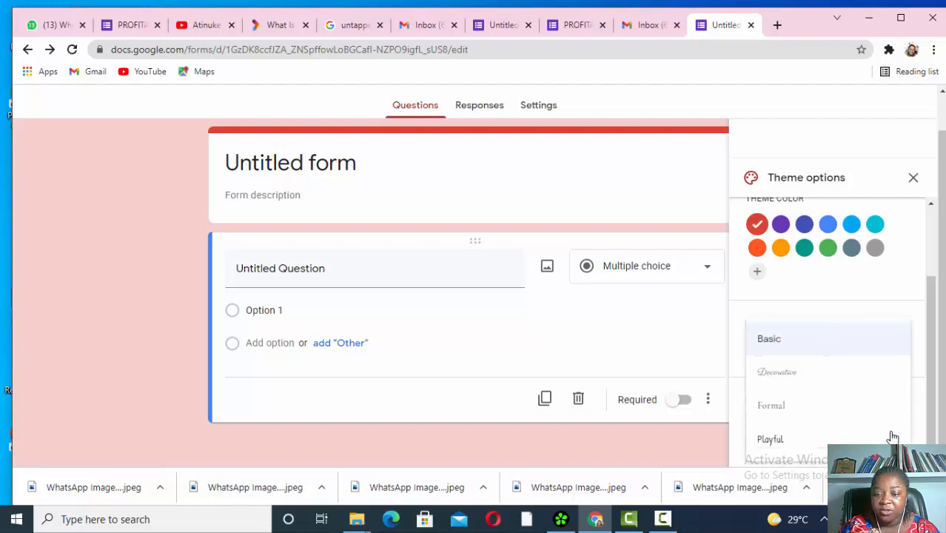
{"action": "left_click", "coordinate": [876, 294]}
{"action": "left_click", "coordinate": [912, 179]}
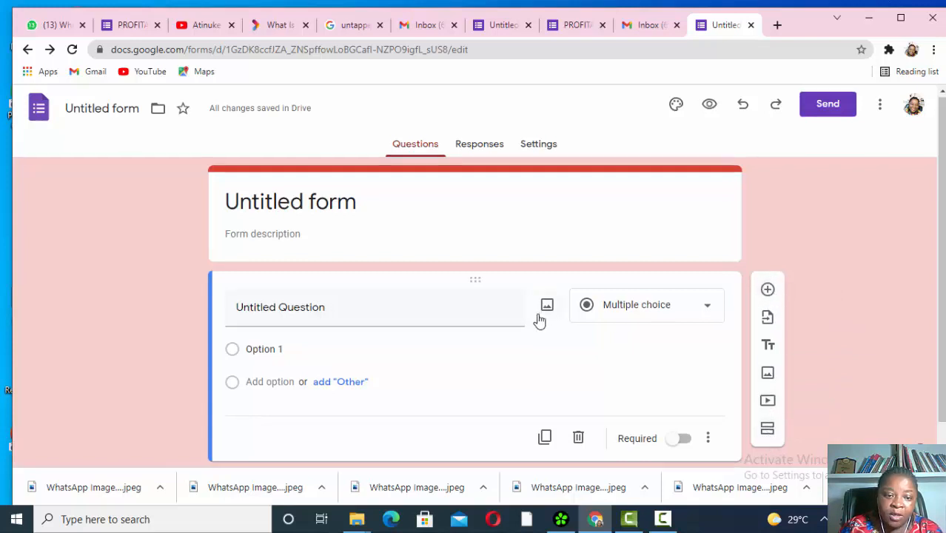
- Add two blank multiple-choice questions below the first, making three questions
{"action": "scroll", "coordinate": [537, 319], "scroll_direction": "down", "scroll_amount": 1}
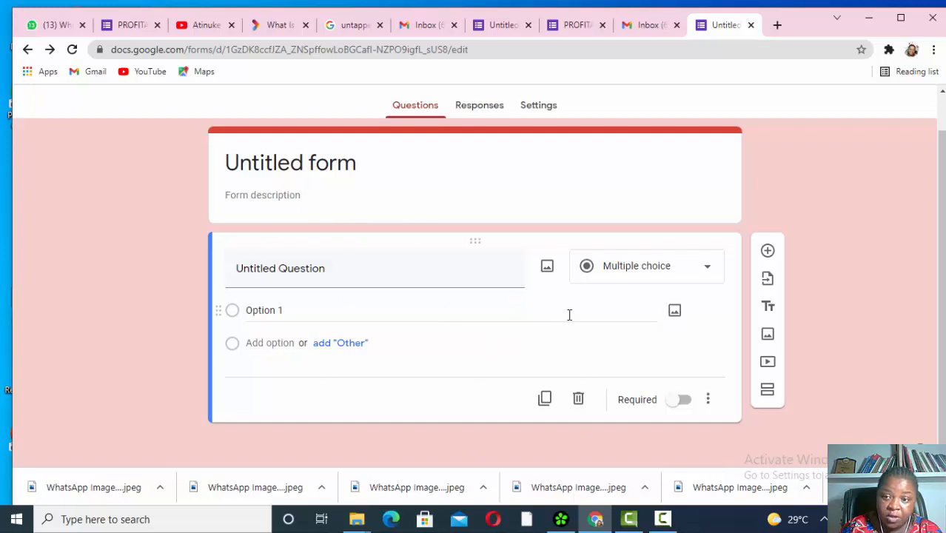
{"action": "left_click", "coordinate": [768, 253]}
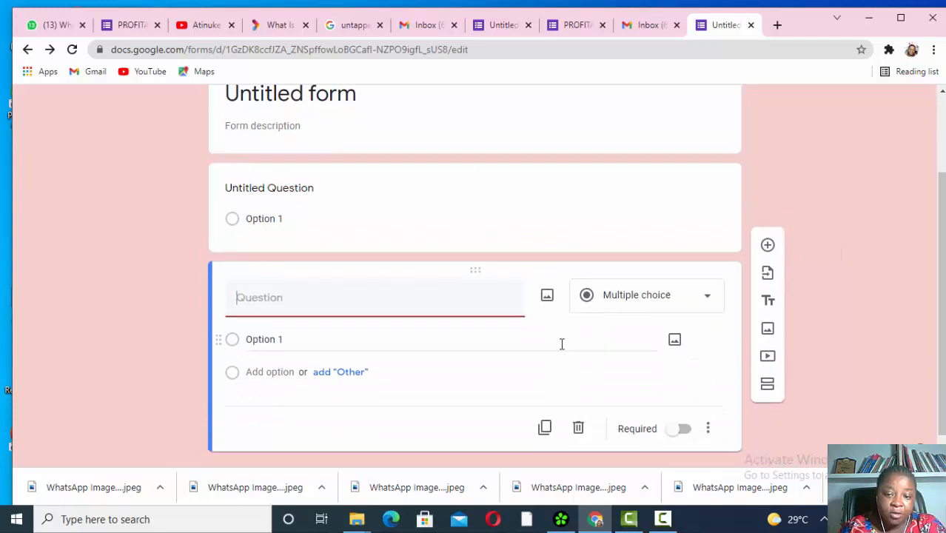
{"action": "left_click", "coordinate": [769, 252]}
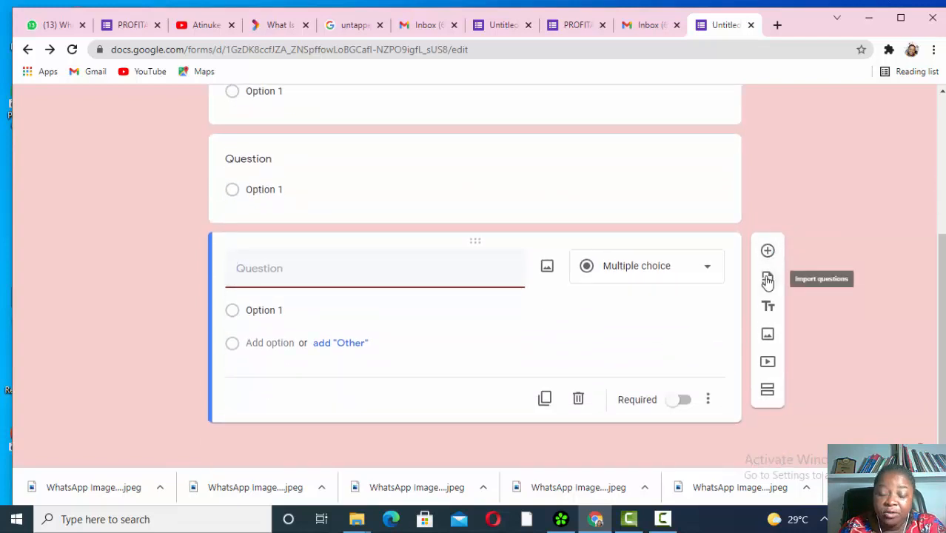
- Import all four T-Shirt Sign Up questions, including Name and Shirt size, into the form
{"action": "left_click", "coordinate": [767, 280]}
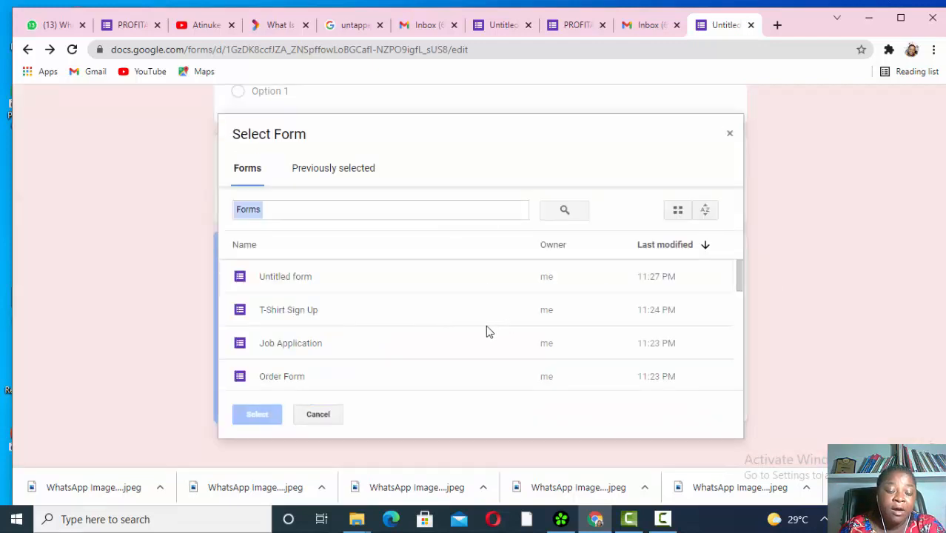
{"action": "scroll", "coordinate": [486, 331], "scroll_direction": "down", "scroll_amount": 2}
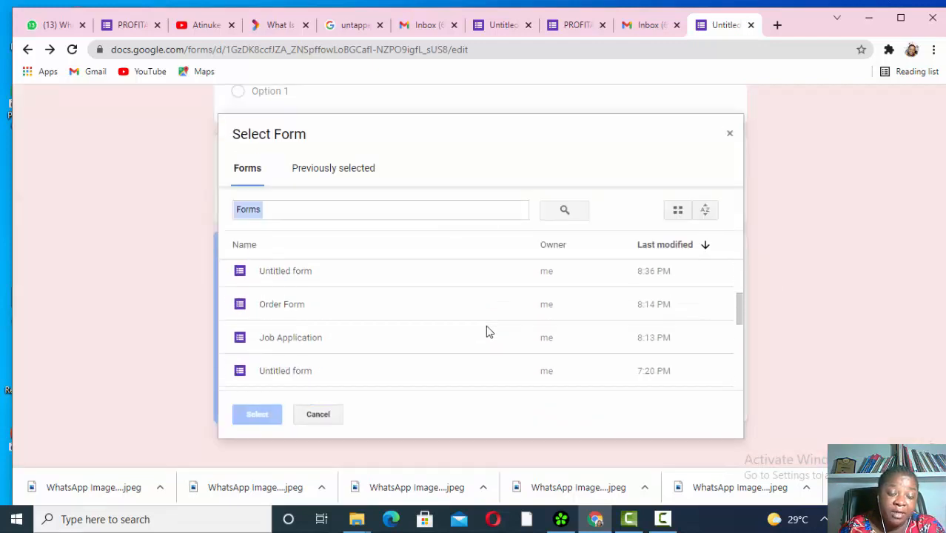
{"action": "scroll", "coordinate": [487, 331], "scroll_direction": "up", "scroll_amount": 3}
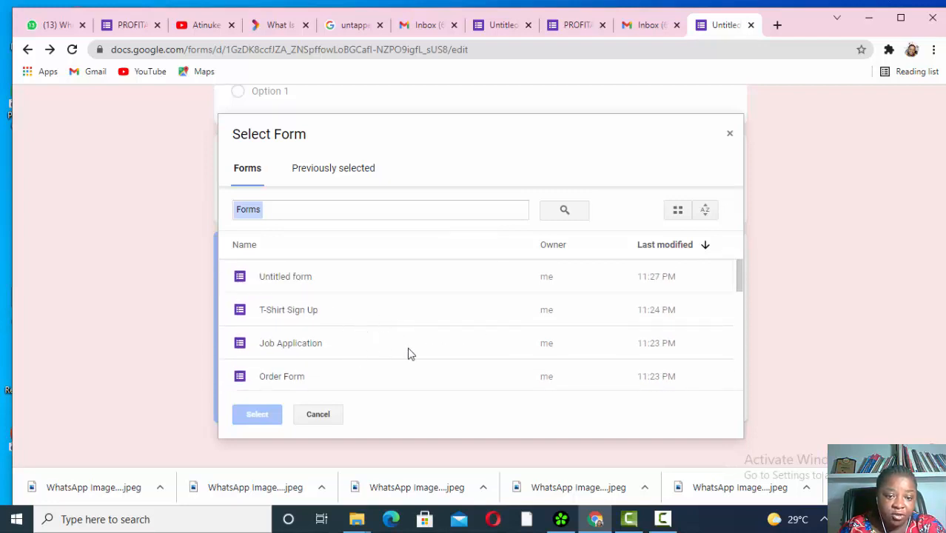
{"action": "left_click", "coordinate": [299, 312]}
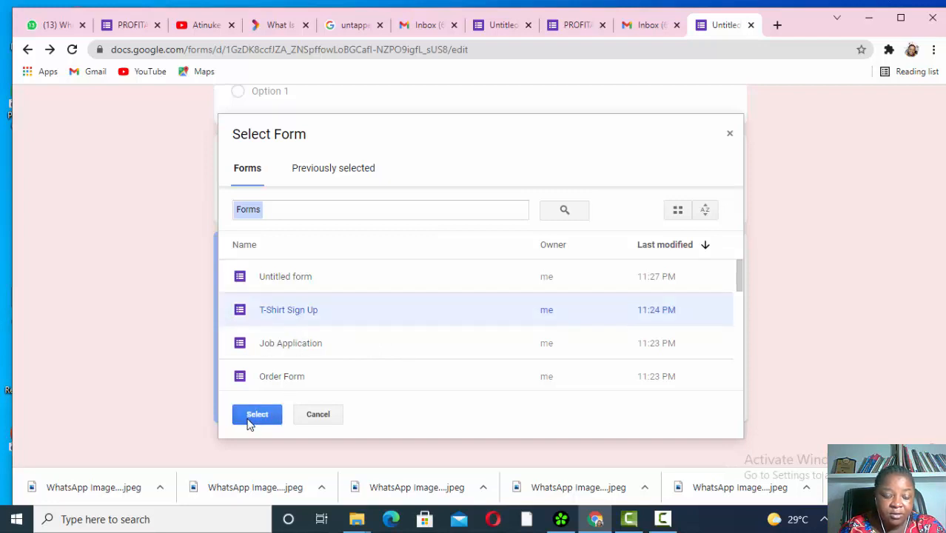
{"action": "left_click", "coordinate": [250, 417]}
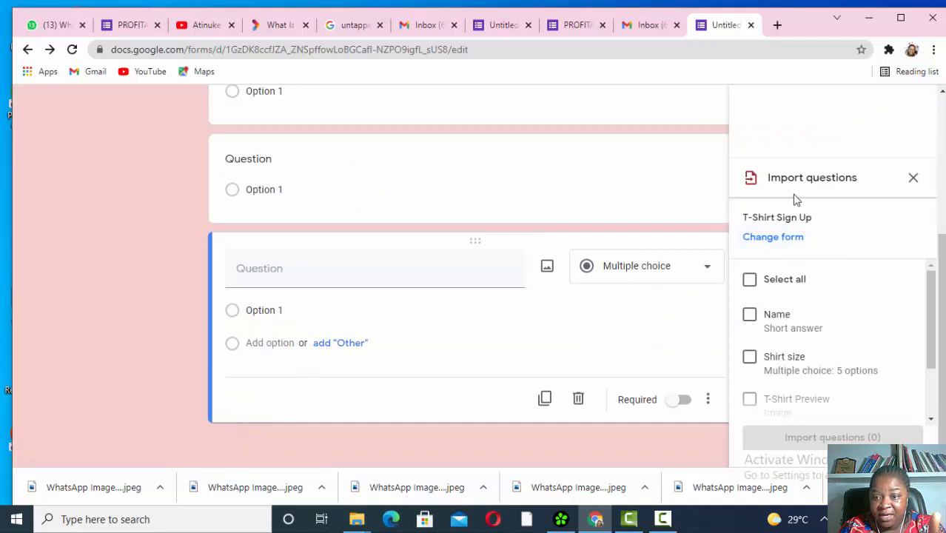
{"action": "left_click", "coordinate": [749, 285]}
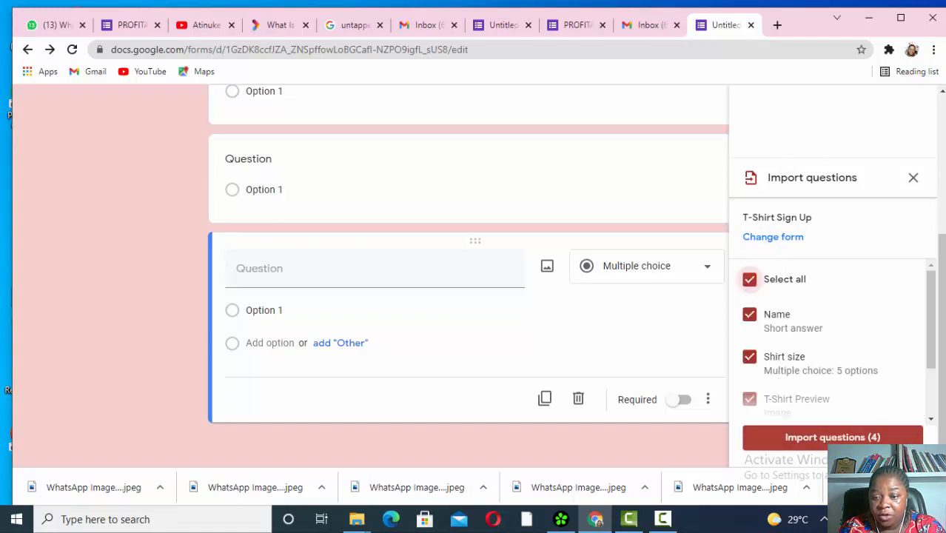
{"action": "left_click", "coordinate": [840, 438]}
{"action": "scroll", "coordinate": [675, 376], "scroll_direction": "down", "scroll_amount": 5}
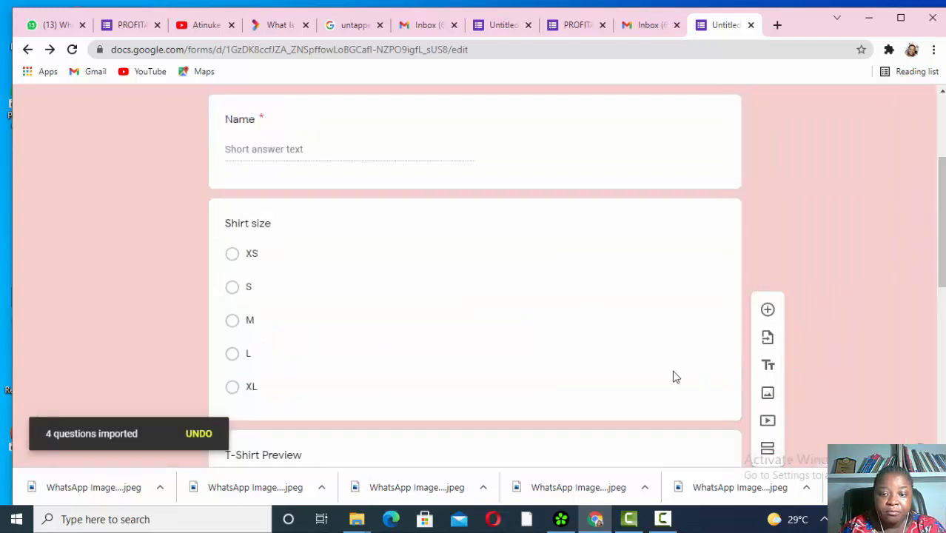
{"action": "scroll", "coordinate": [610, 336], "scroll_direction": "up", "scroll_amount": 3}
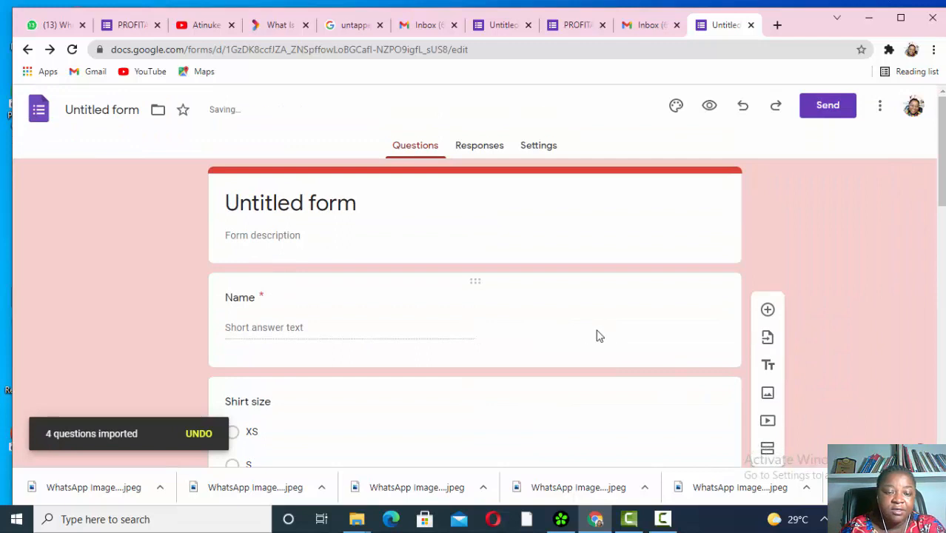
{"action": "scroll", "coordinate": [583, 335], "scroll_direction": "down", "scroll_amount": 10}
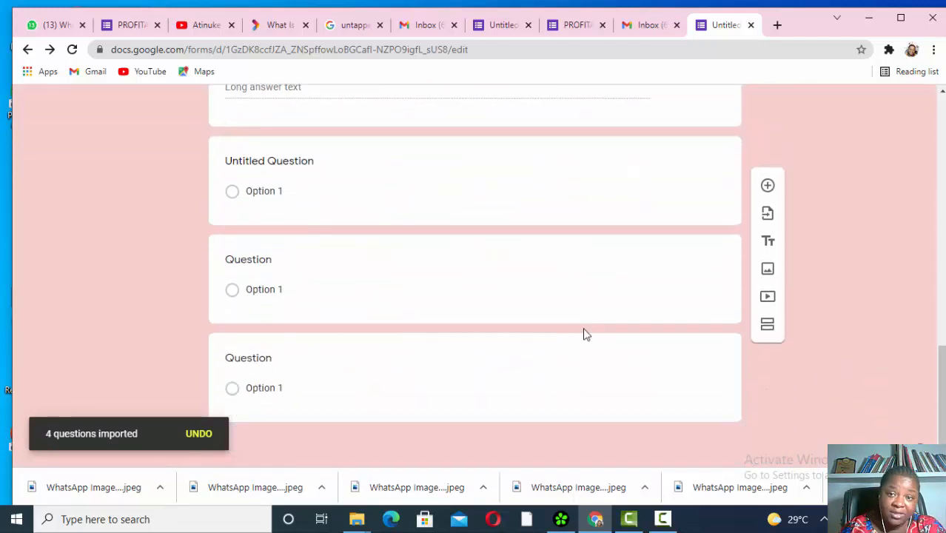
{"action": "scroll", "coordinate": [583, 334], "scroll_direction": "up", "scroll_amount": 10}
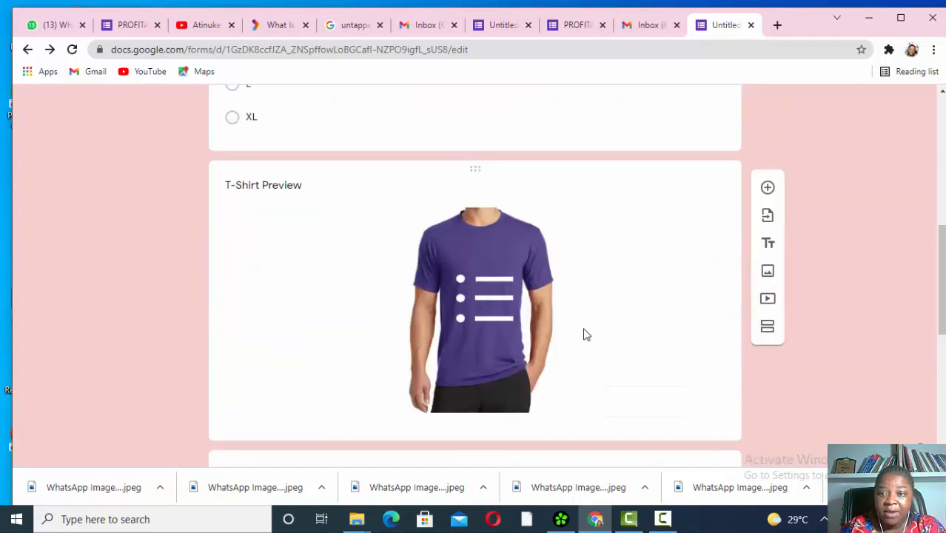
{"action": "scroll", "coordinate": [583, 334], "scroll_direction": "up", "scroll_amount": 2}
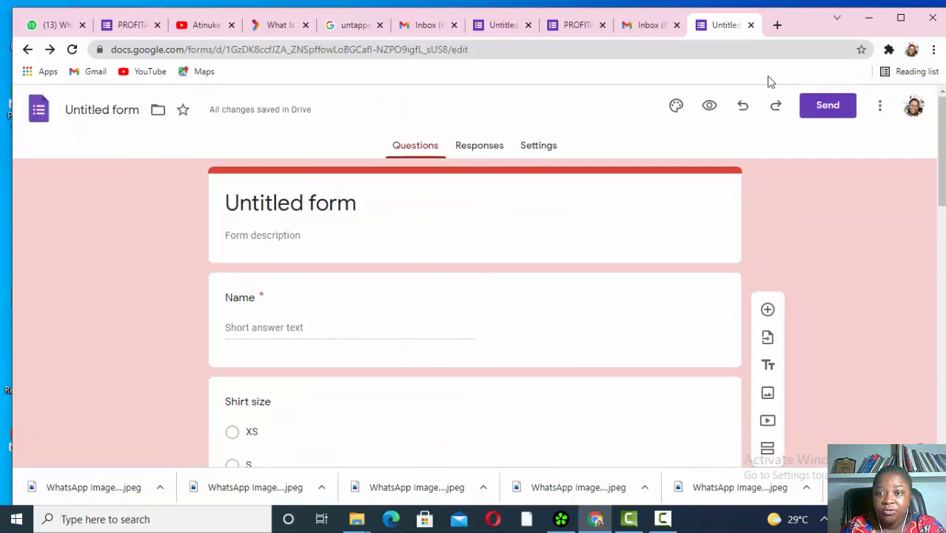
- Undo the import and insert an Untitled Title description block above the first question
{"action": "left_click", "coordinate": [743, 111]}
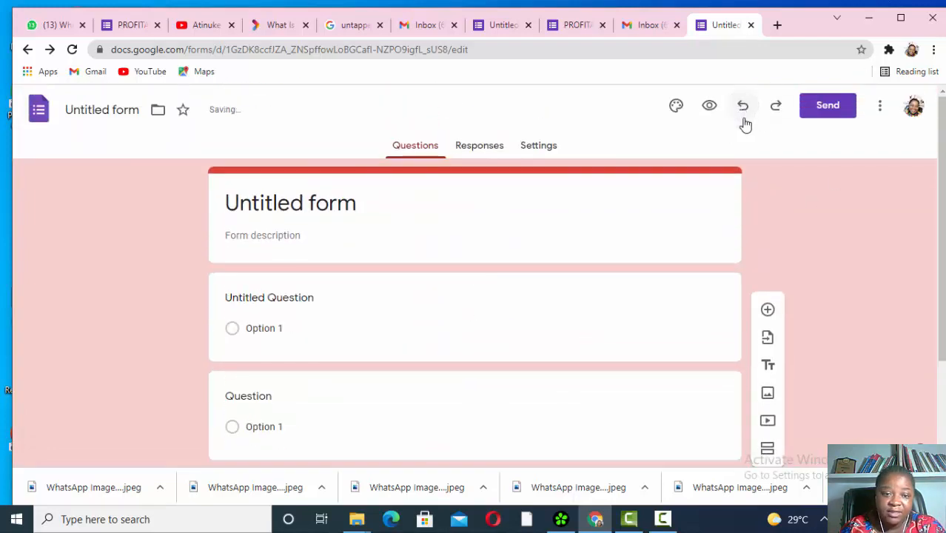
{"action": "scroll", "coordinate": [483, 346], "scroll_direction": "down", "scroll_amount": 2}
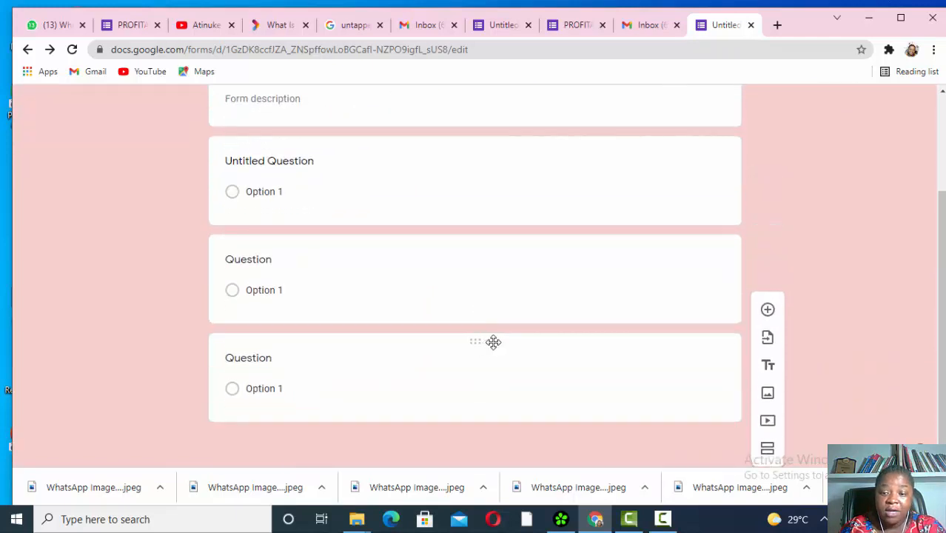
{"action": "scroll", "coordinate": [561, 332], "scroll_direction": "up", "scroll_amount": 2}
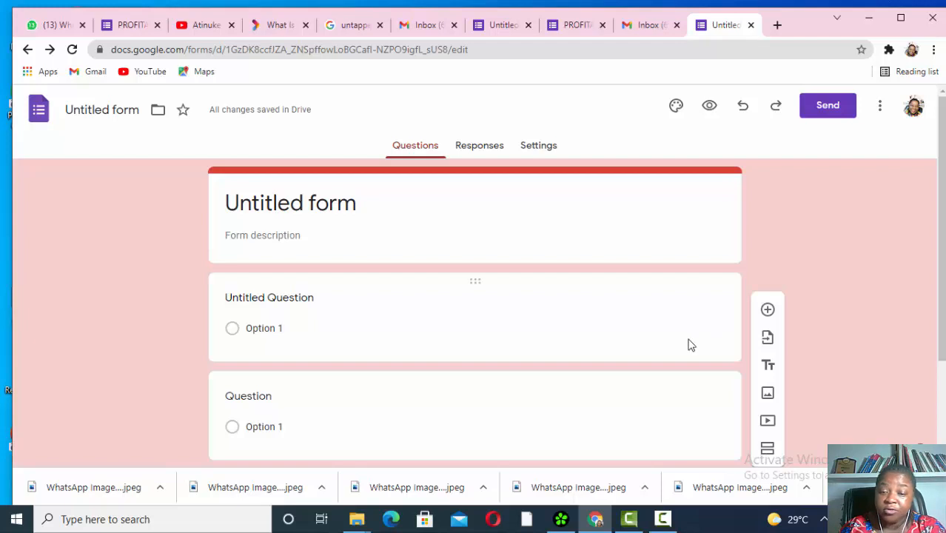
{"action": "left_click", "coordinate": [768, 370]}
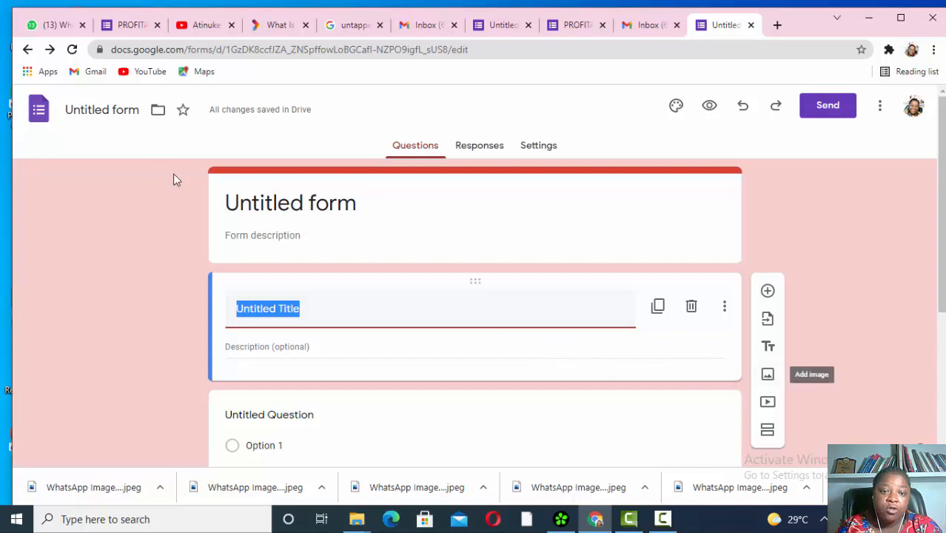
- Replace the 'Untitled form' title with 'BUSINESS STRATEGY FORM'
{"action": "left_click", "coordinate": [328, 230]}
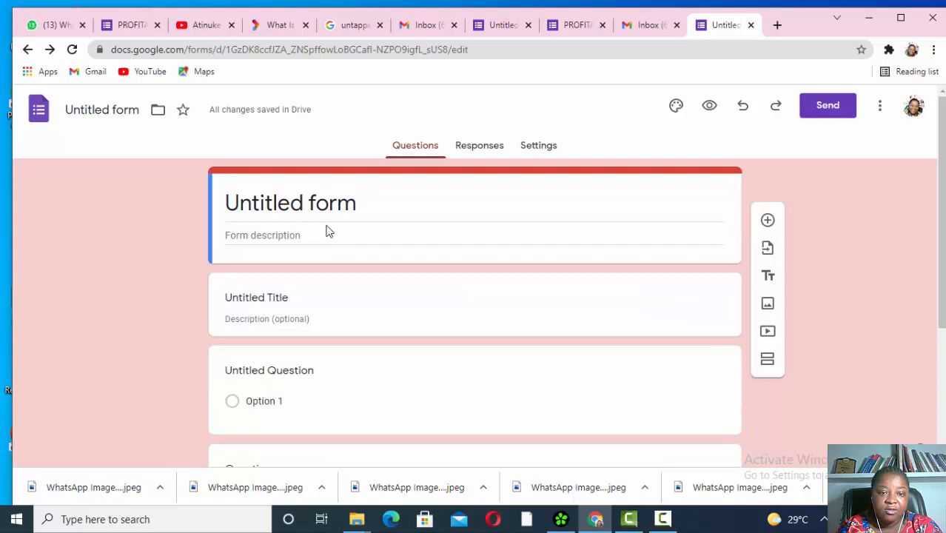
{"action": "left_click", "coordinate": [362, 206]}
{"action": "key", "text": "BackSpace"}
{"action": "key", "text": "BackSpace"}
{"action": "key", "text": "BackSpace"}
{"action": "key", "text": "BackSpace"}
{"action": "key", "text": "BackSpace"}
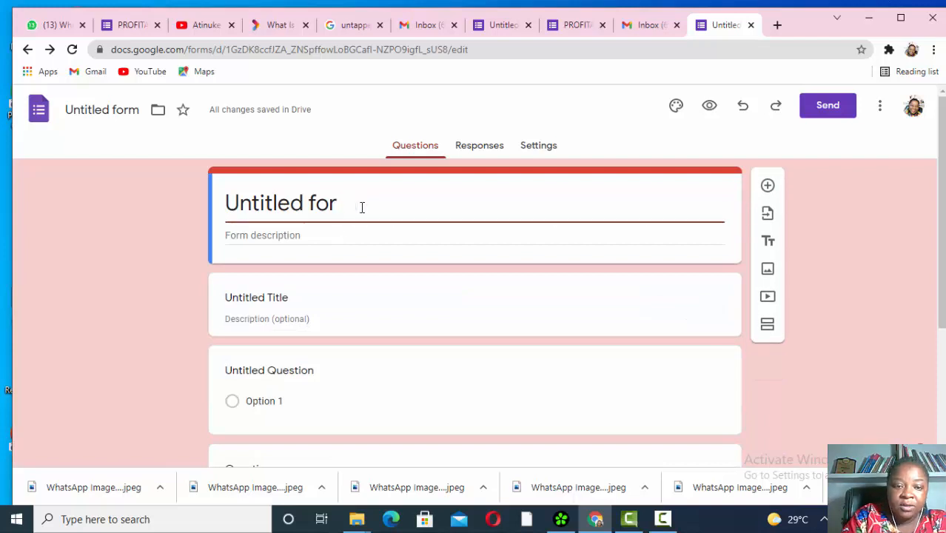
{"action": "key", "text": "BackSpace"}
{"action": "key", "text": "BackSpace"}
{"action": "key", "text": "BackSpace"}
{"action": "key", "text": "BackSpace"}
{"action": "key", "text": "BackSpace"}
{"action": "key", "text": "BackSpace"}
{"action": "key", "text": "BackSpace"}
{"action": "key", "text": "BackSpace"}
{"action": "type", "text": "B"}
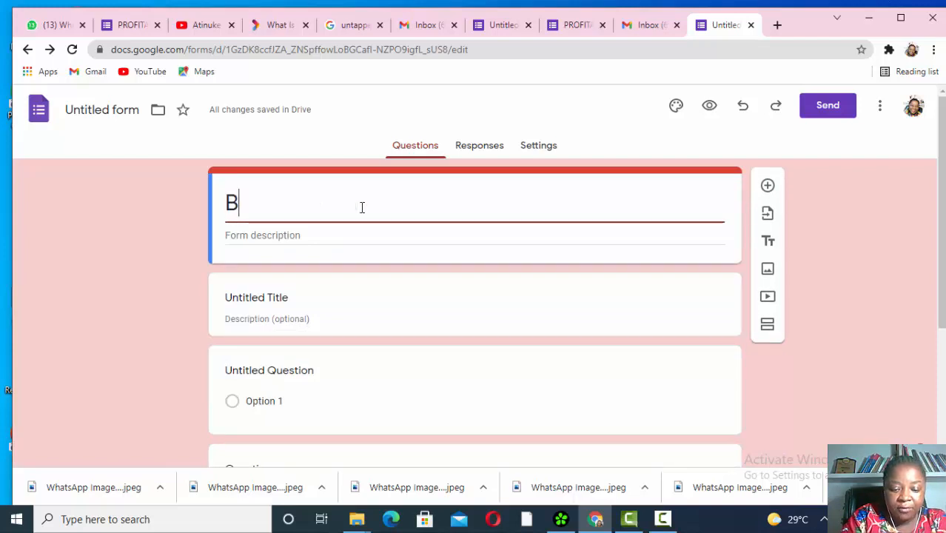
{"action": "type", "text": "USINESS "}
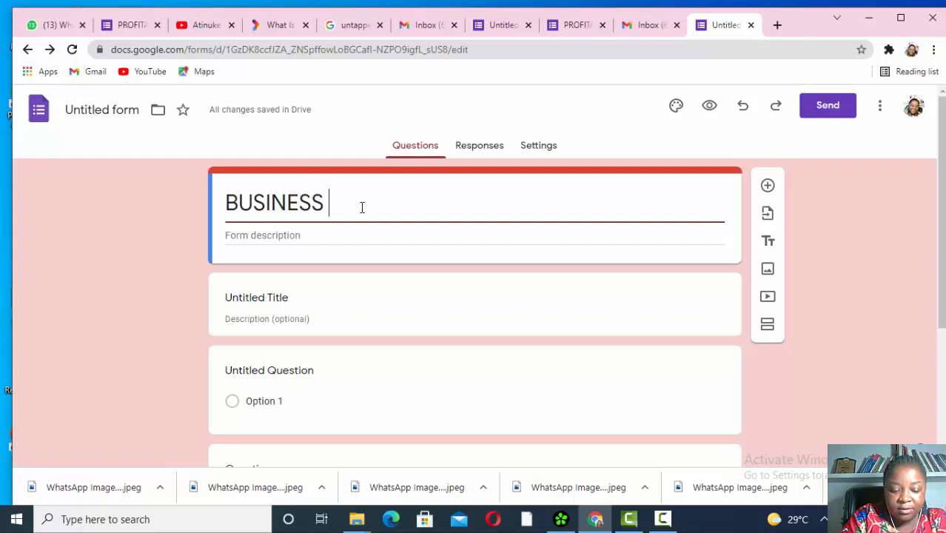
{"action": "type", "text": "STR"}
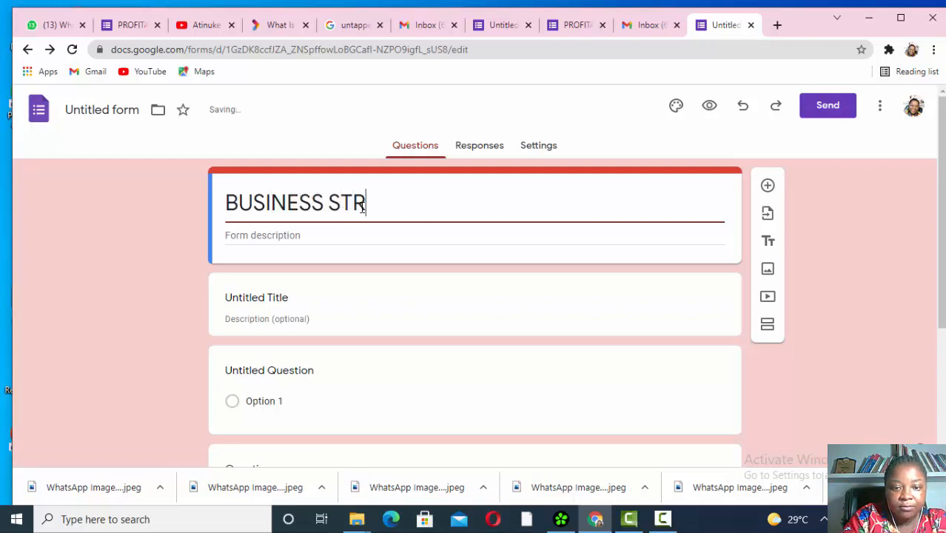
{"action": "type", "text": "ATEGY "}
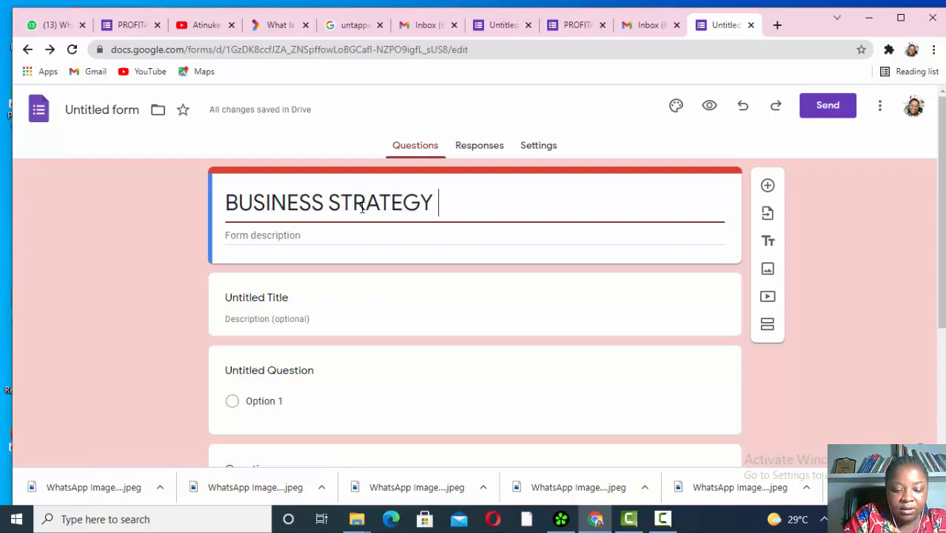
{"action": "type", "text": "FORM"}
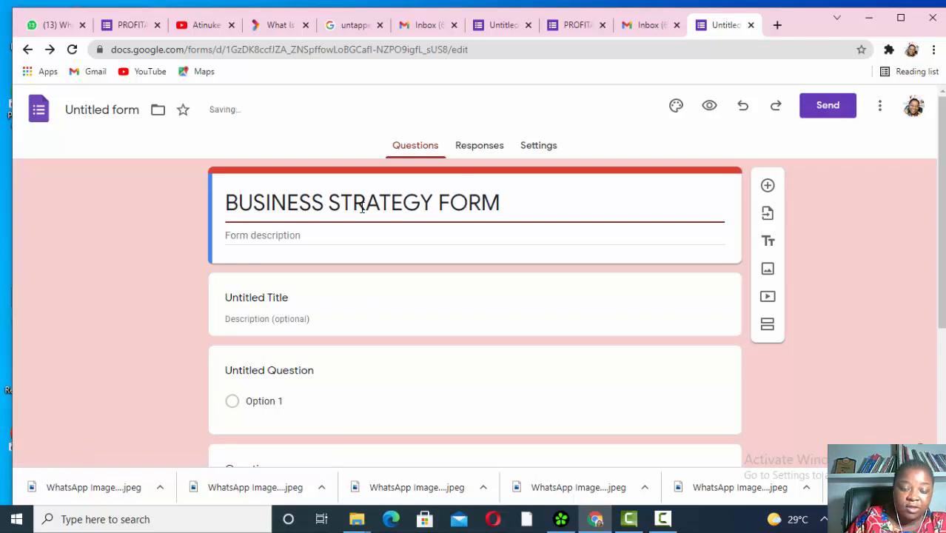
- Add the description 'The form is to help us know more about your business'
{"action": "left_click", "coordinate": [361, 240]}
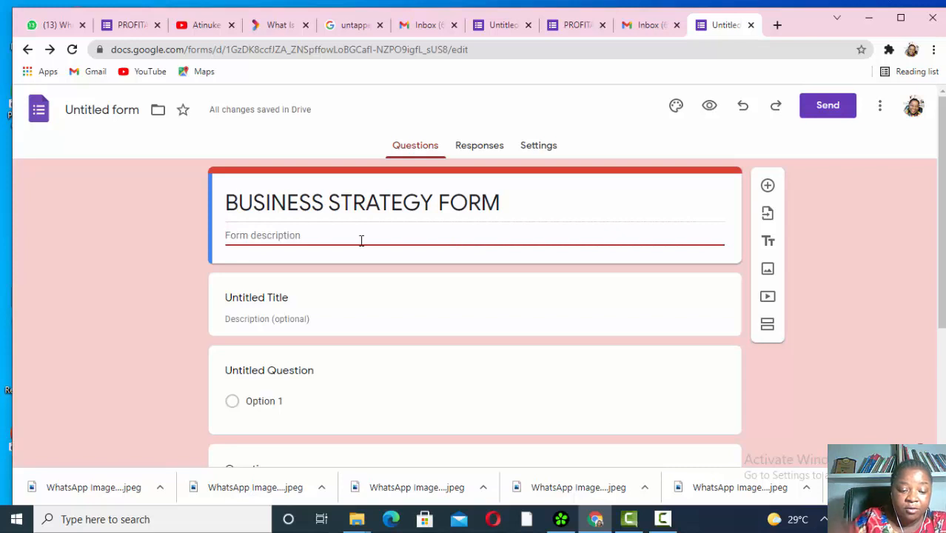
{"action": "type", "text": "The"}
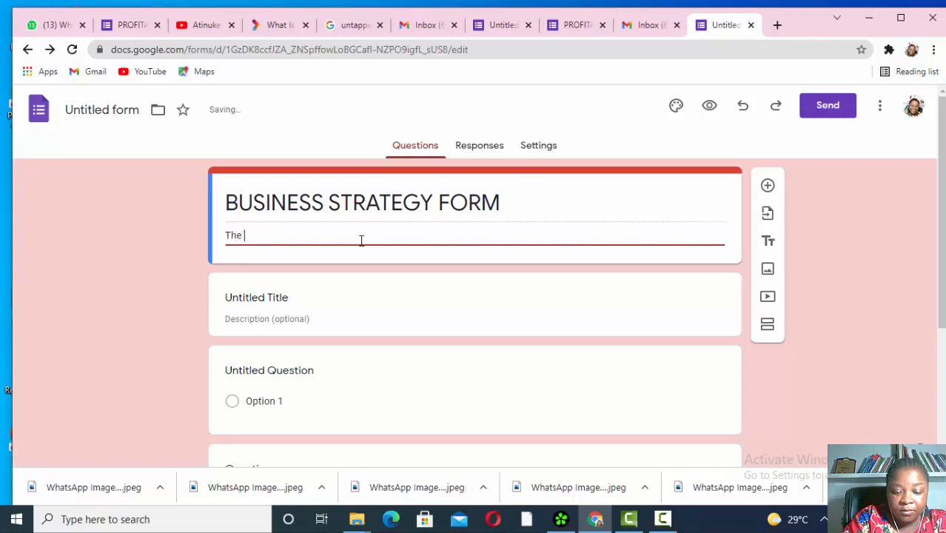
{"action": "type", "text": " form is to help us know more ab"}
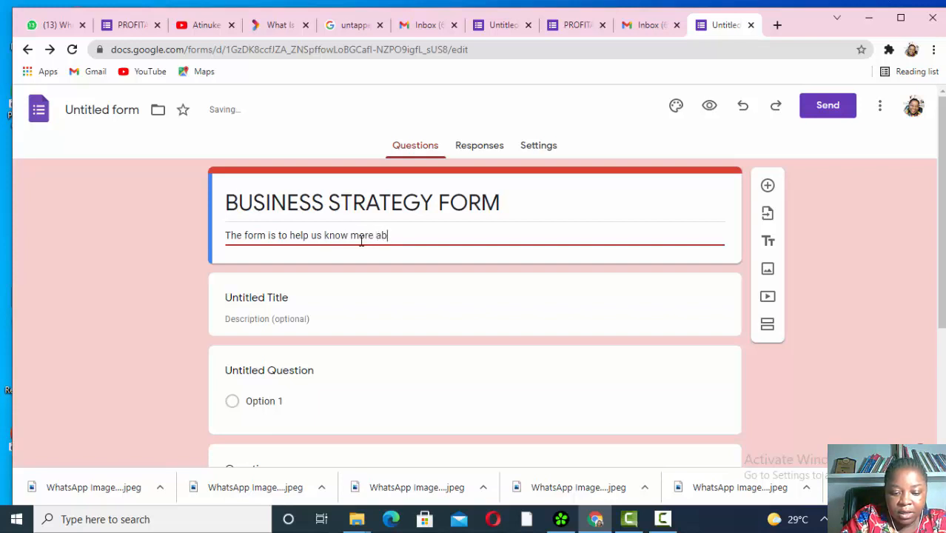
{"action": "type", "text": "ut your bud"}
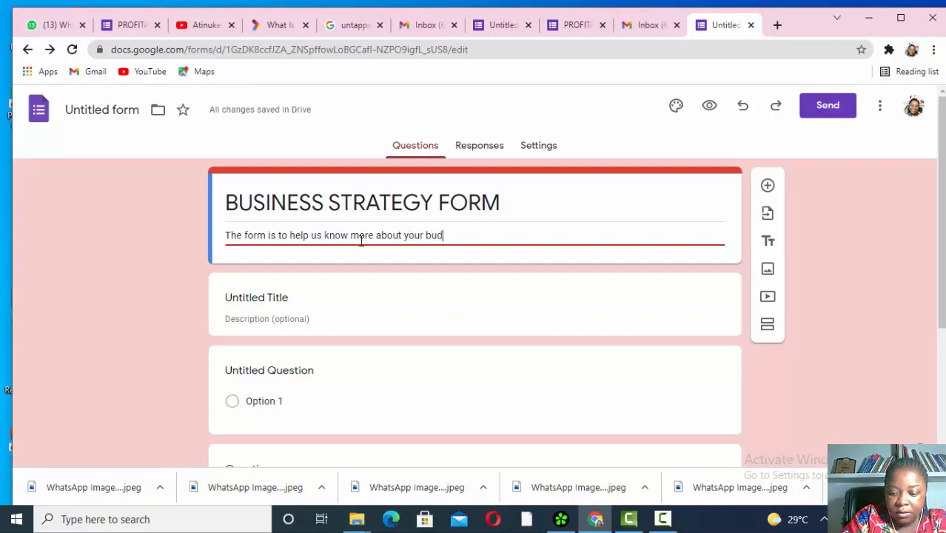
{"action": "key", "text": "BackSpace"}
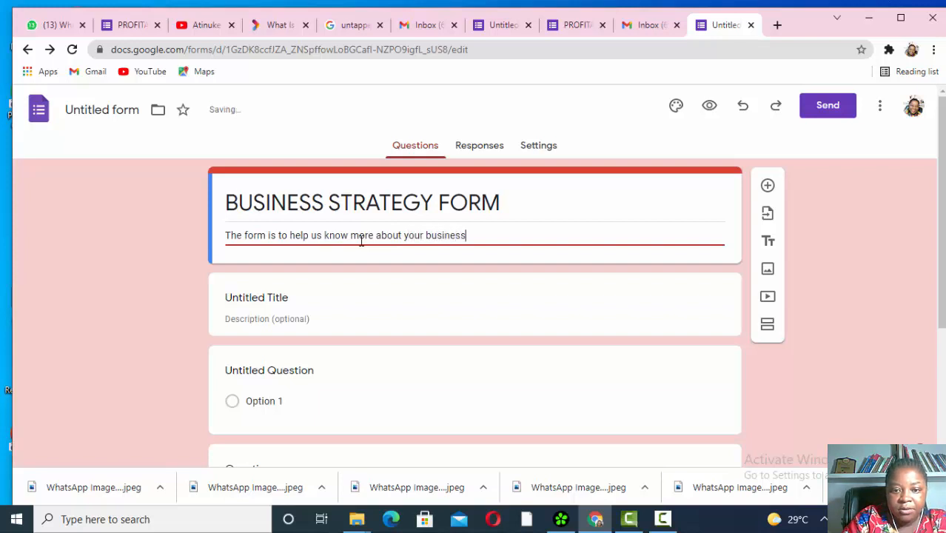
- Delete the empty Untitled Title section below the form header
{"action": "scroll", "coordinate": [441, 317], "scroll_direction": "down", "scroll_amount": 2}
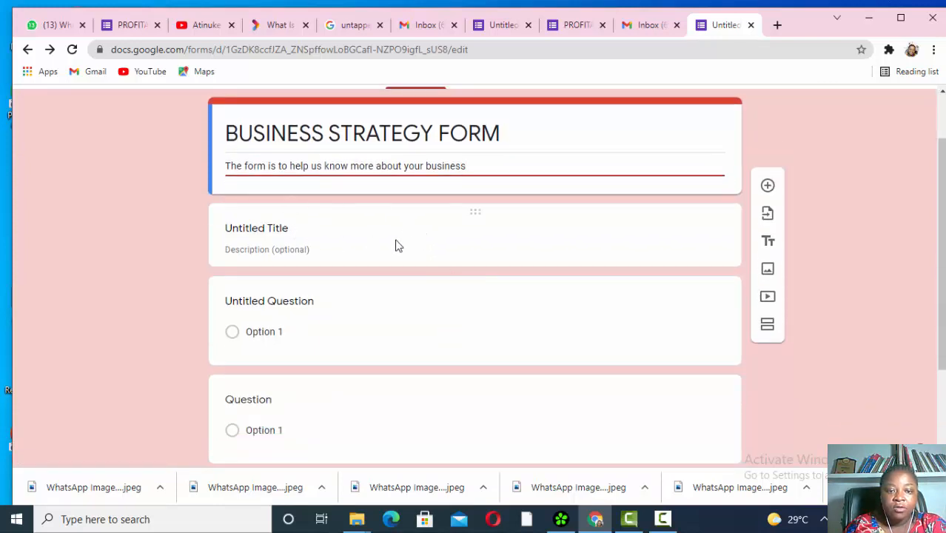
{"action": "left_click", "coordinate": [344, 246]}
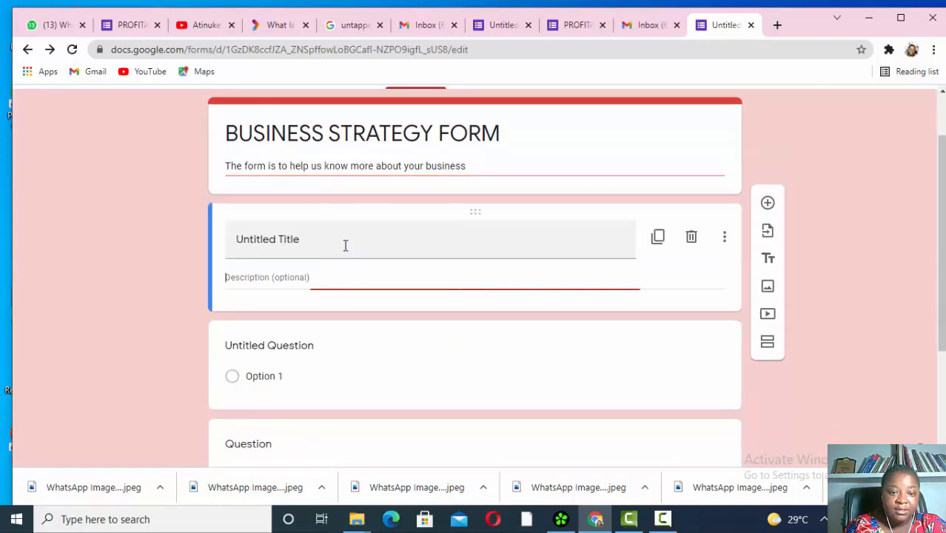
{"action": "left_click", "coordinate": [691, 237]}
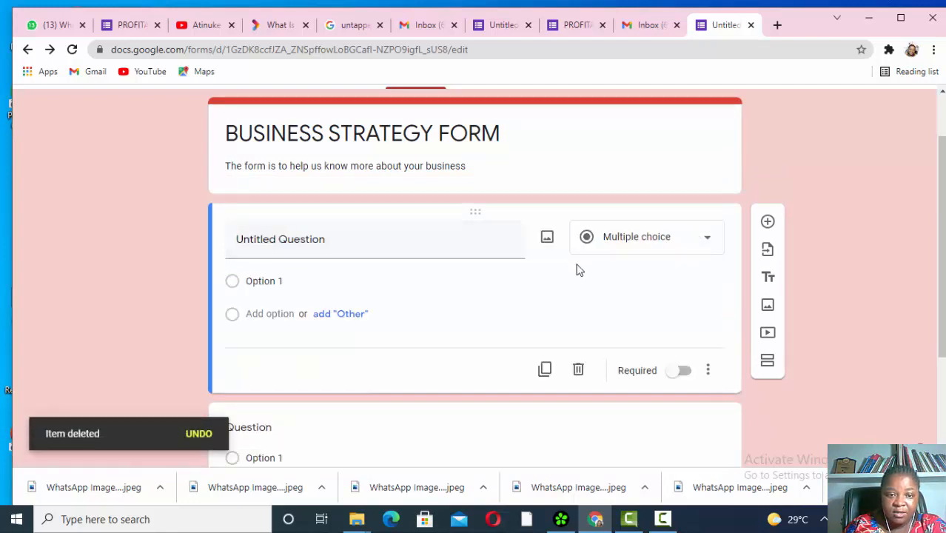
- Try Dropdown, Short answer and Paragraph on the first question, then return it to Multiple choice
{"action": "left_click", "coordinate": [403, 247]}
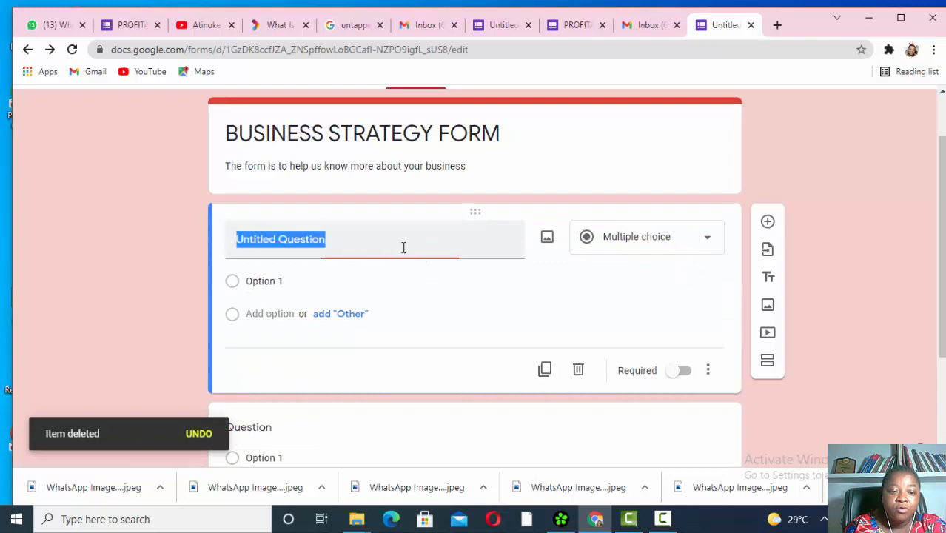
{"action": "left_click", "coordinate": [710, 242]}
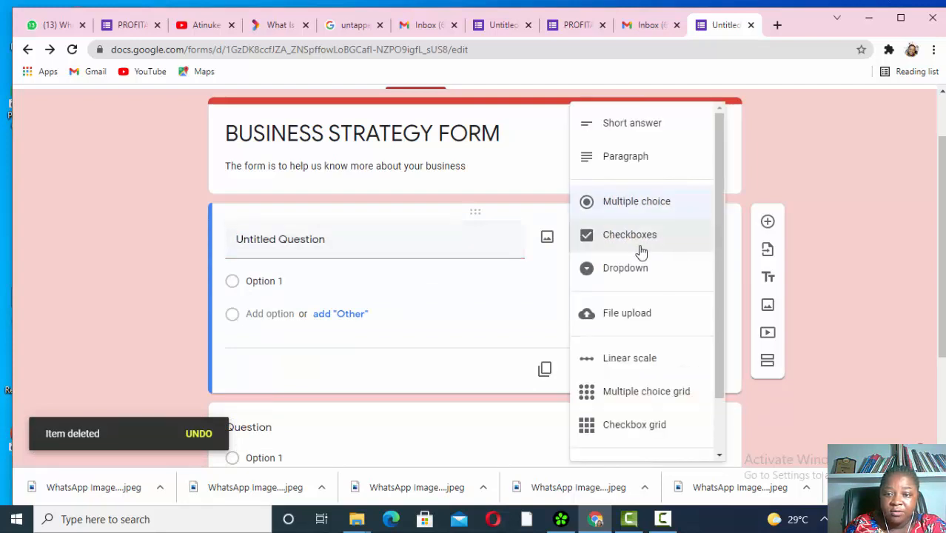
{"action": "left_click", "coordinate": [598, 279]}
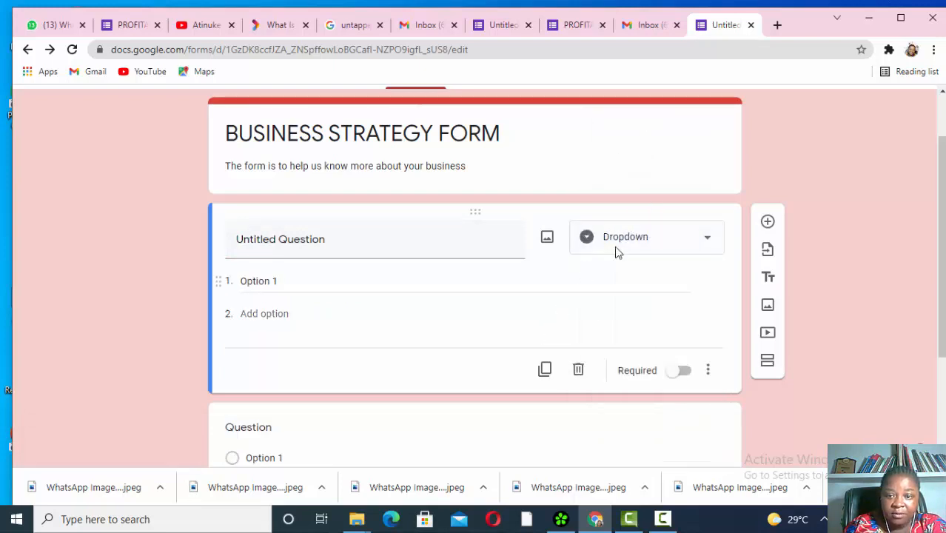
{"action": "left_click", "coordinate": [704, 237]}
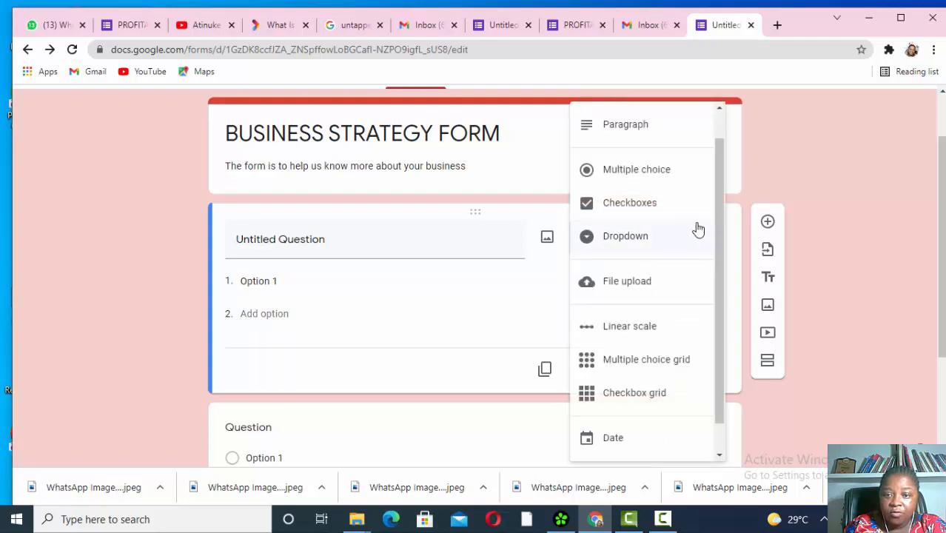
{"action": "scroll", "coordinate": [661, 141], "scroll_direction": "up", "scroll_amount": 1}
{"action": "left_click", "coordinate": [655, 122]}
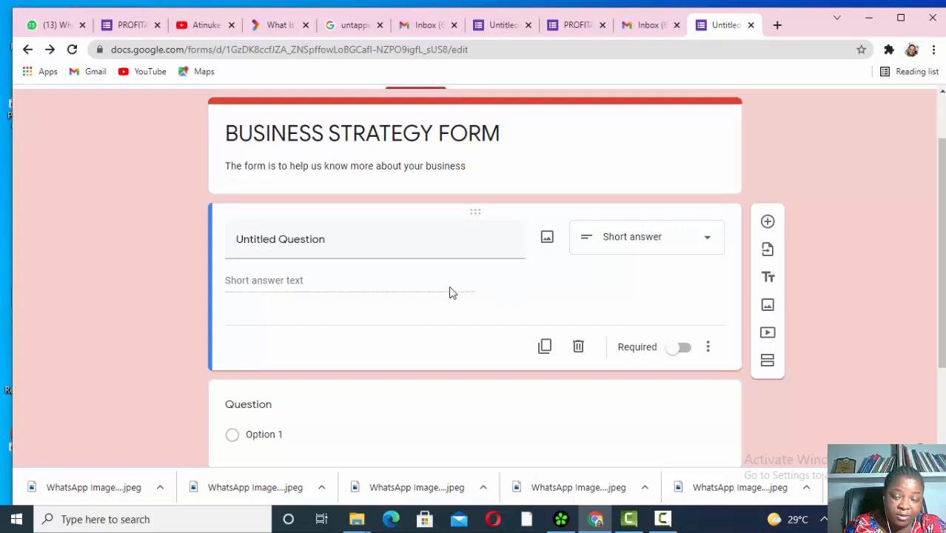
{"action": "left_click", "coordinate": [707, 242]}
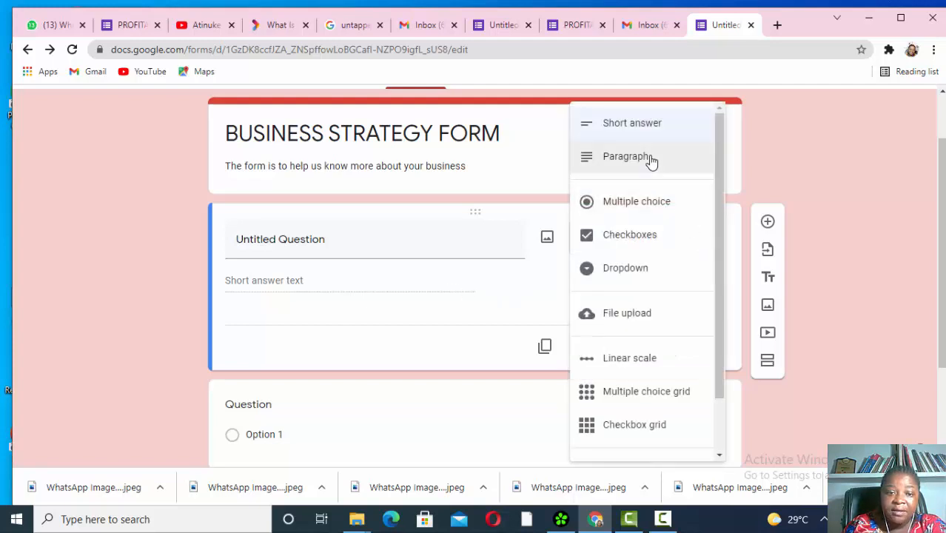
{"action": "left_click", "coordinate": [645, 158]}
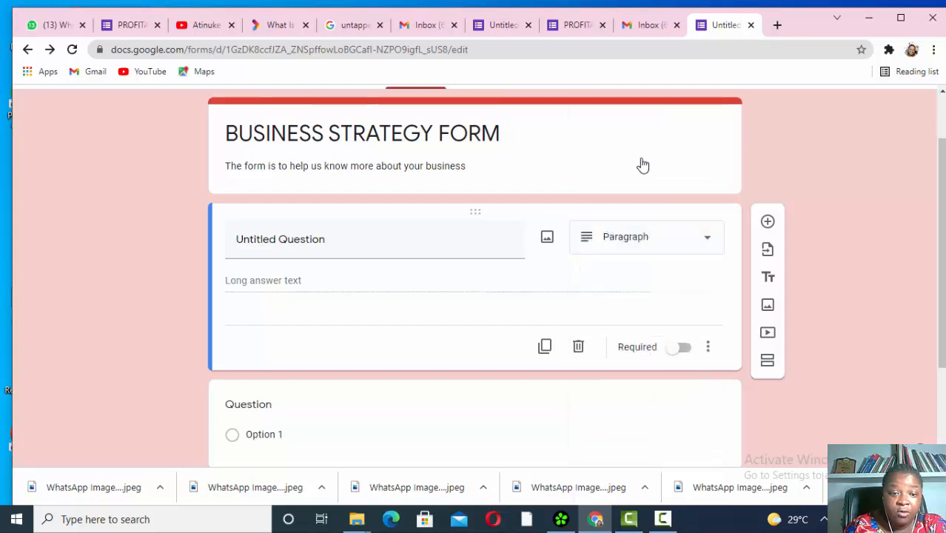
{"action": "left_click", "coordinate": [709, 241]}
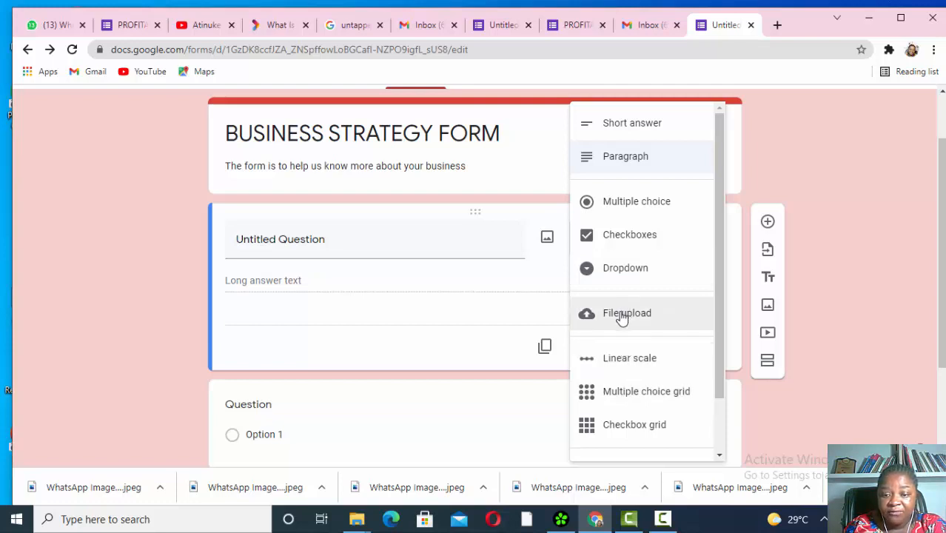
{"action": "left_click", "coordinate": [633, 207]}
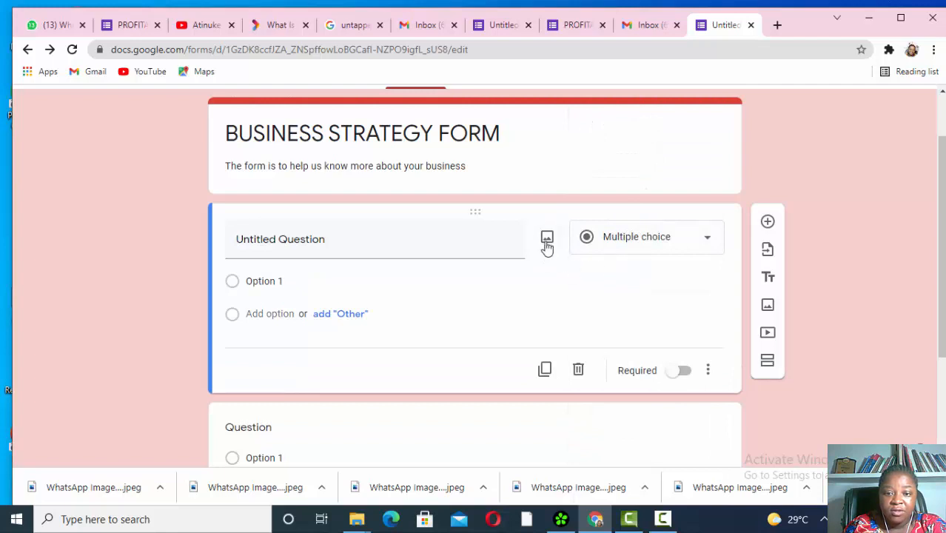
- Title the first question 'Name', mark it required, and make it Short answer
{"action": "left_click", "coordinate": [479, 247]}
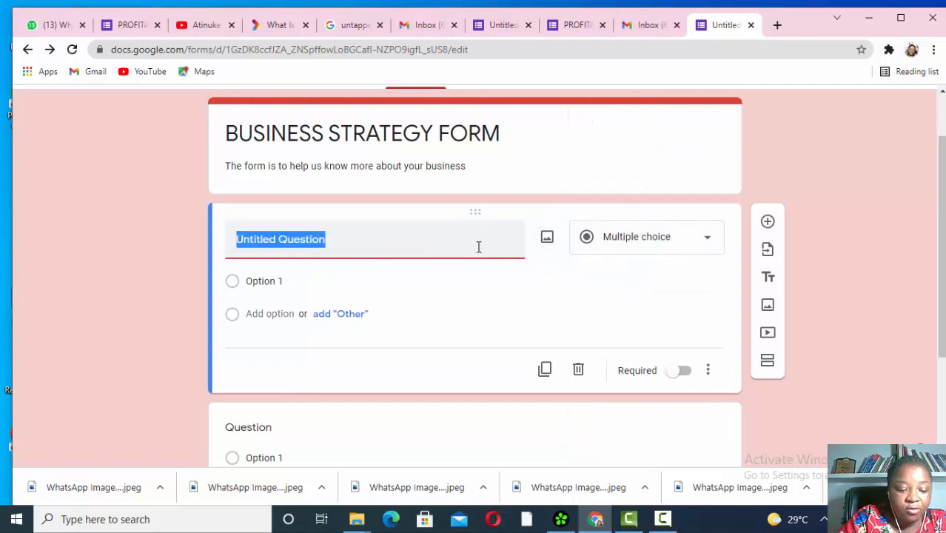
{"action": "type", "text": "name"}
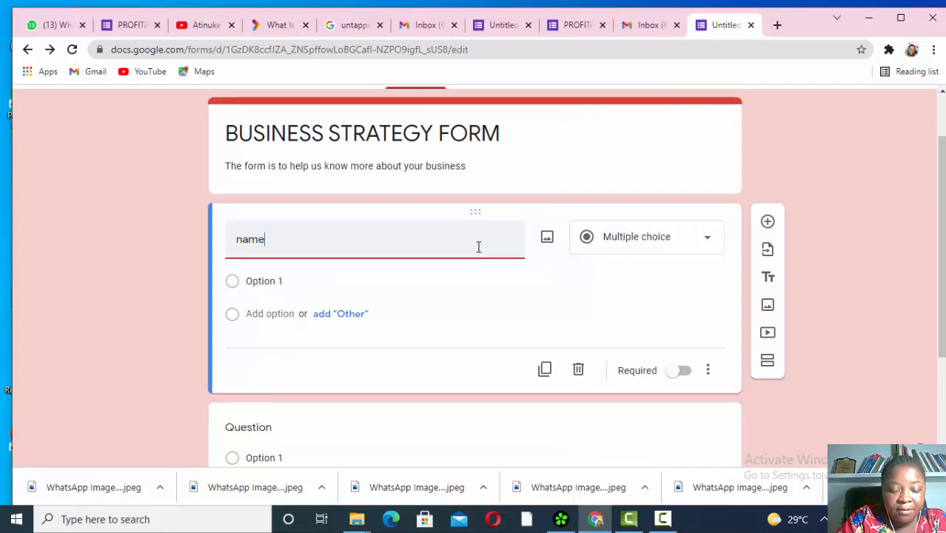
{"action": "key", "text": "BackSpace"}
{"action": "key", "text": "BackSpace"}
{"action": "key", "text": "BackSpace"}
{"action": "key", "text": "BackSpace"}
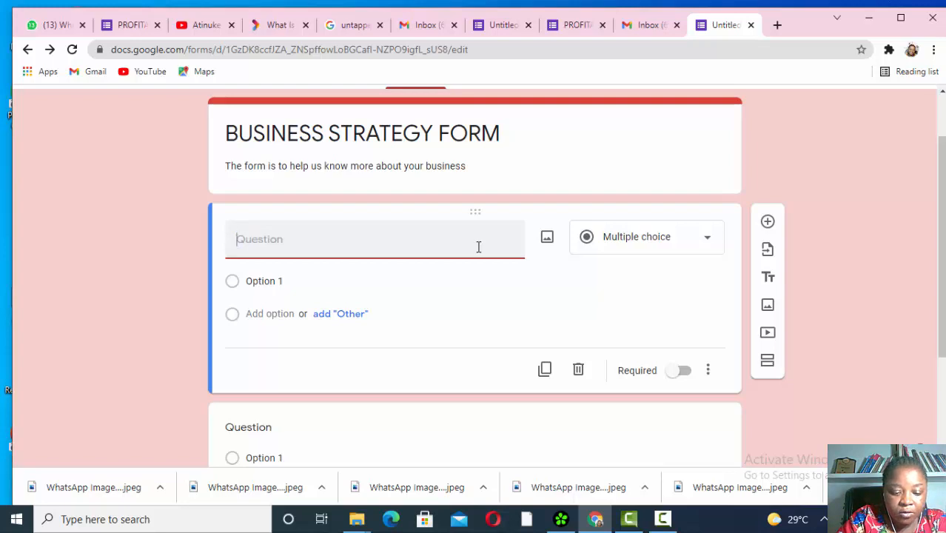
{"action": "type", "text": "N"}
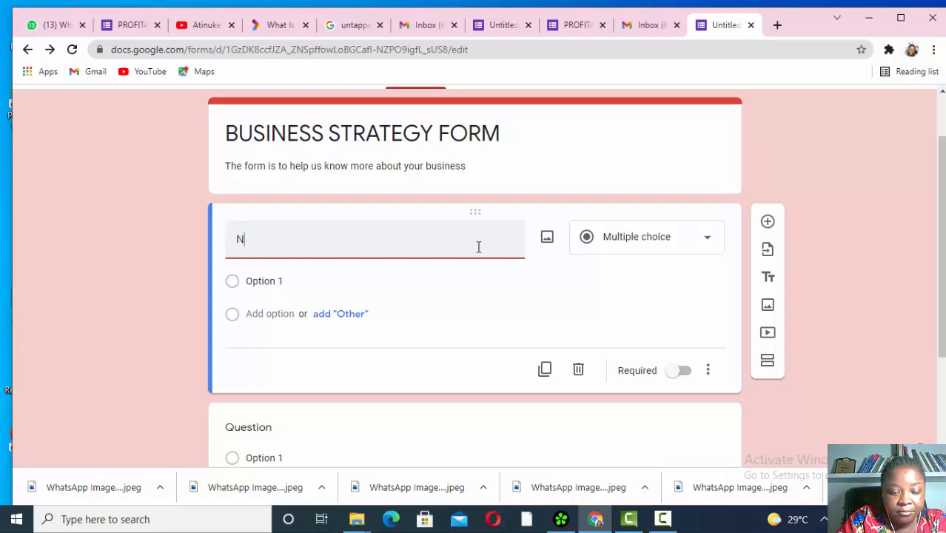
{"action": "type", "text": "ame"}
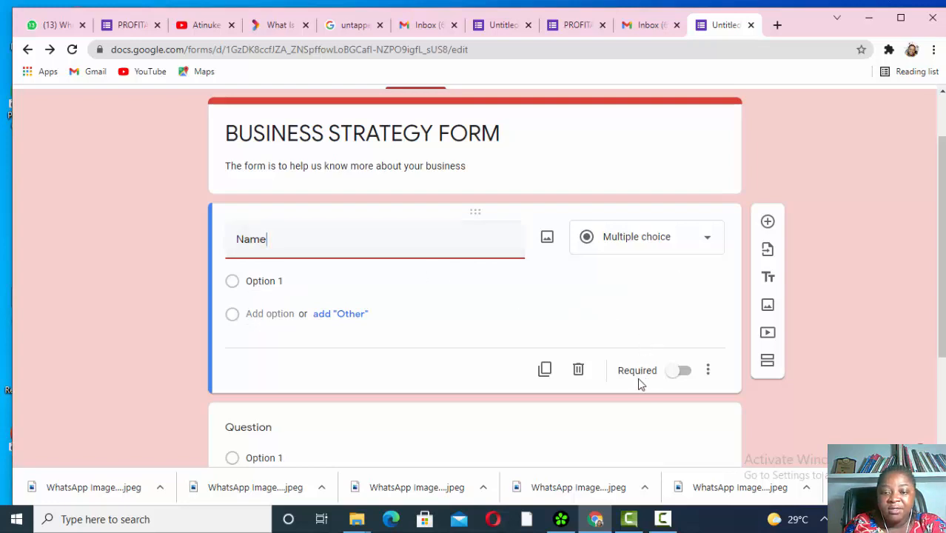
{"action": "left_click", "coordinate": [682, 372]}
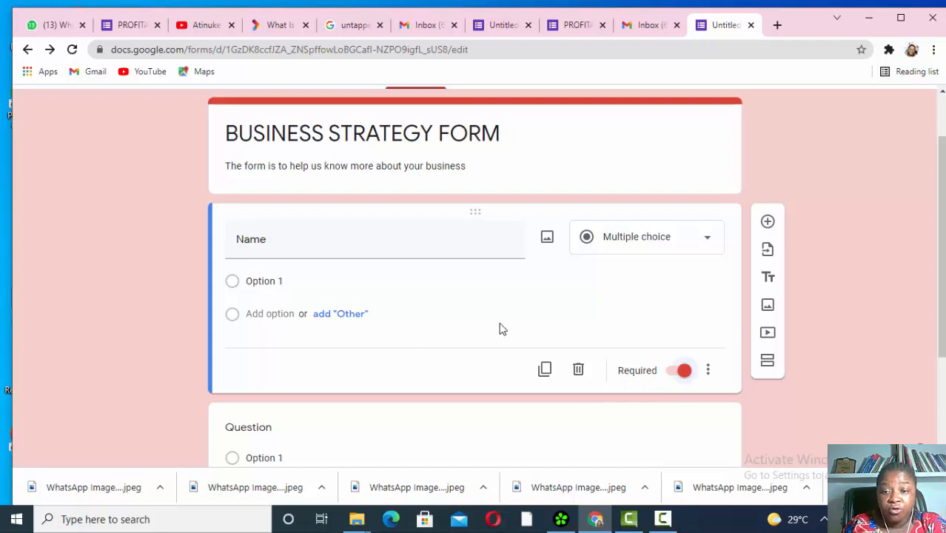
{"action": "scroll", "coordinate": [606, 343], "scroll_direction": "down", "scroll_amount": 1}
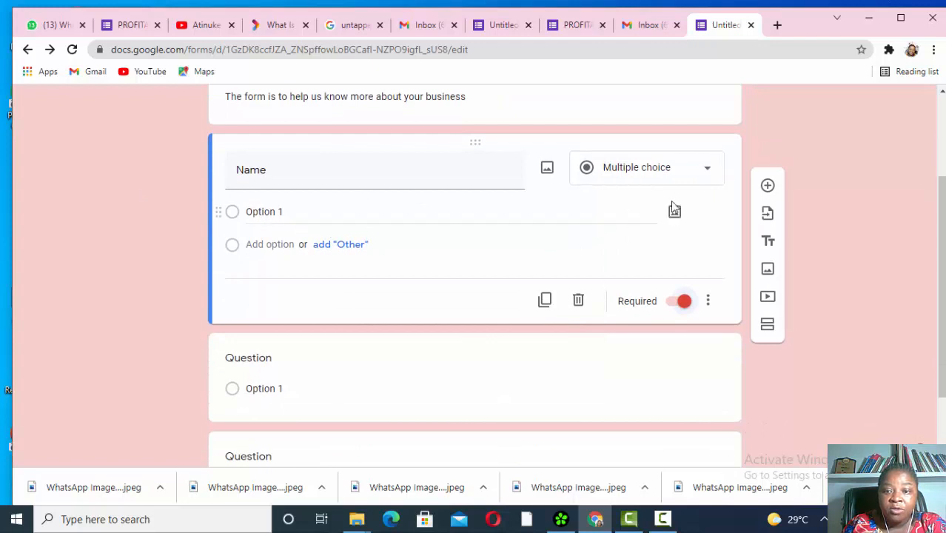
{"action": "left_click", "coordinate": [709, 170]}
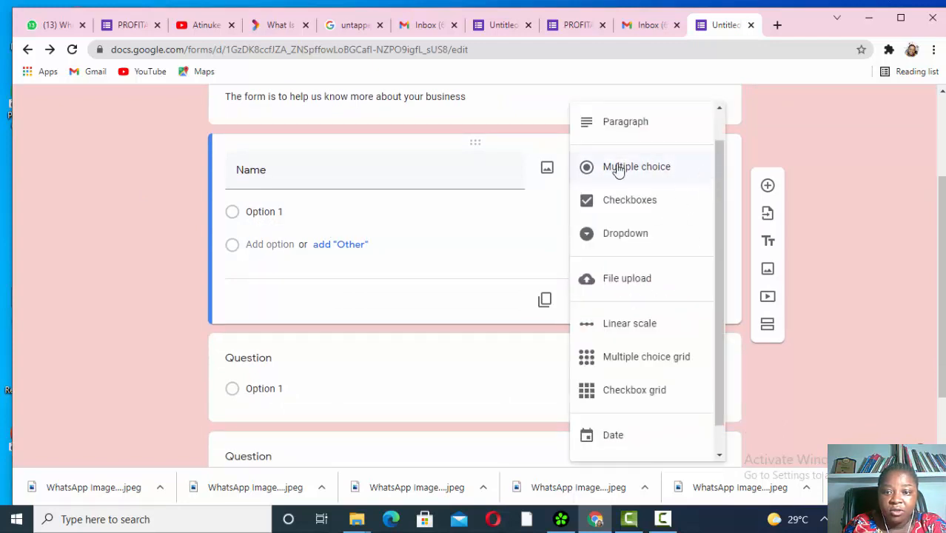
{"action": "scroll", "coordinate": [625, 131], "scroll_direction": "up", "scroll_amount": 1}
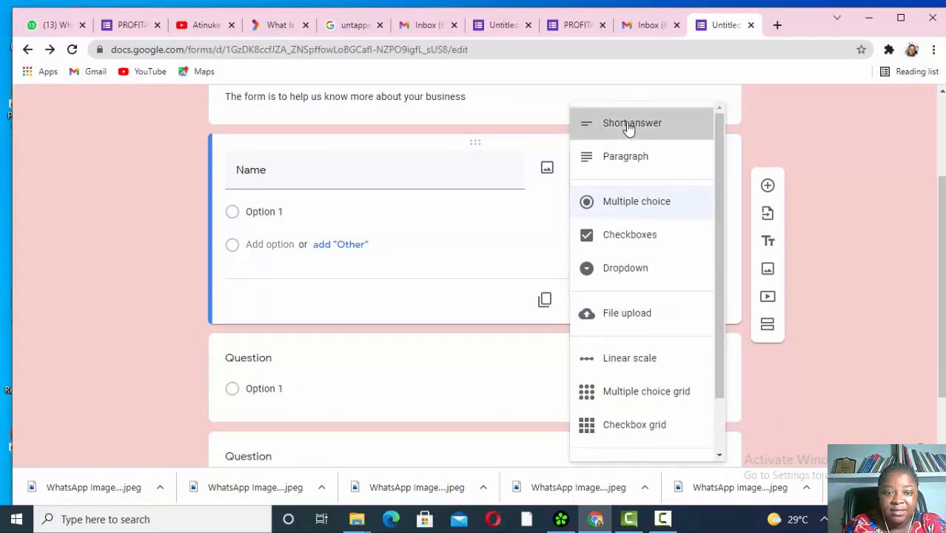
{"action": "left_click", "coordinate": [627, 125]}
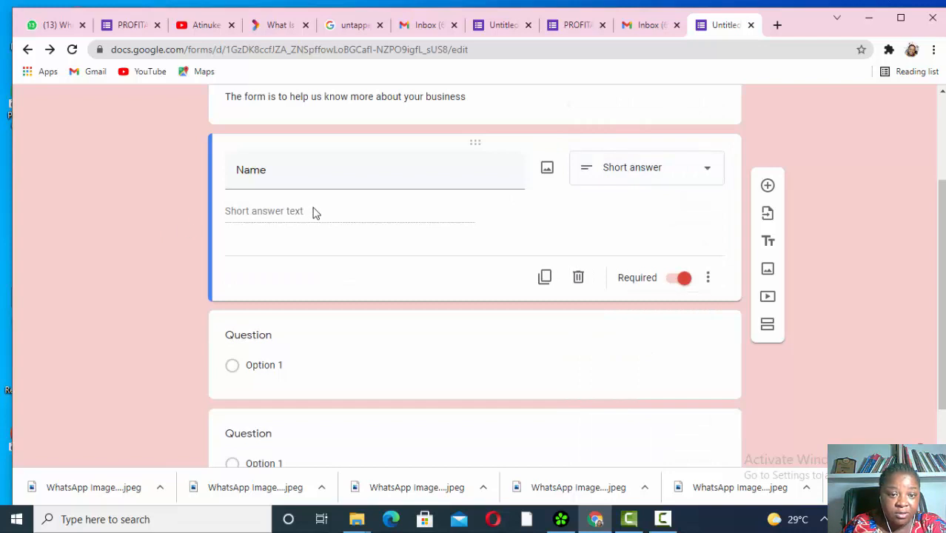
{"action": "scroll", "coordinate": [689, 366], "scroll_direction": "down", "scroll_amount": 1}
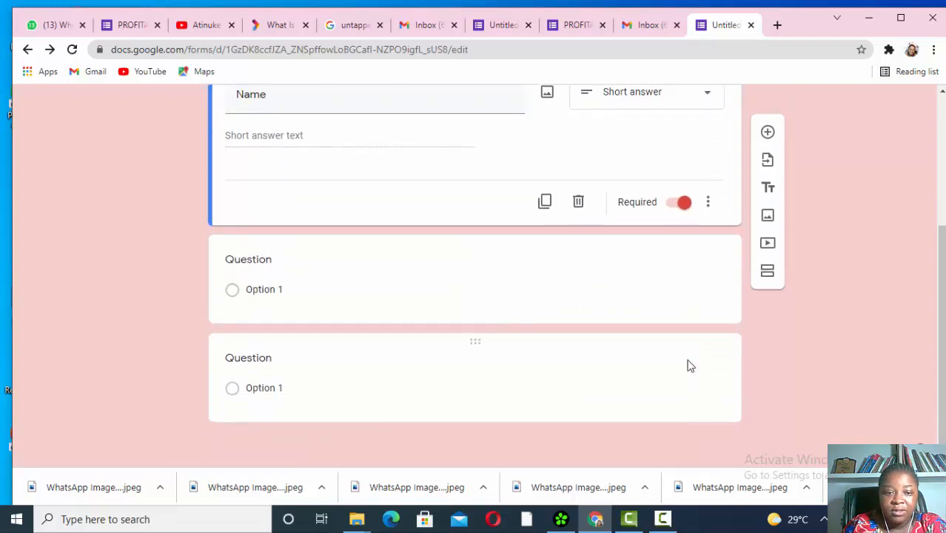
- Make the second question a Short answer question titled 'Surname'
{"action": "left_click", "coordinate": [490, 281]}
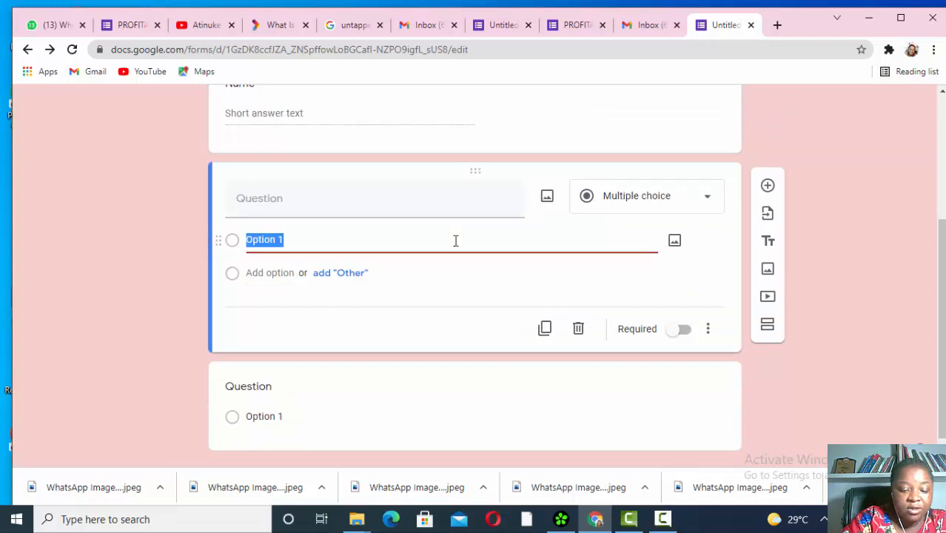
{"action": "type", "text": "Su"}
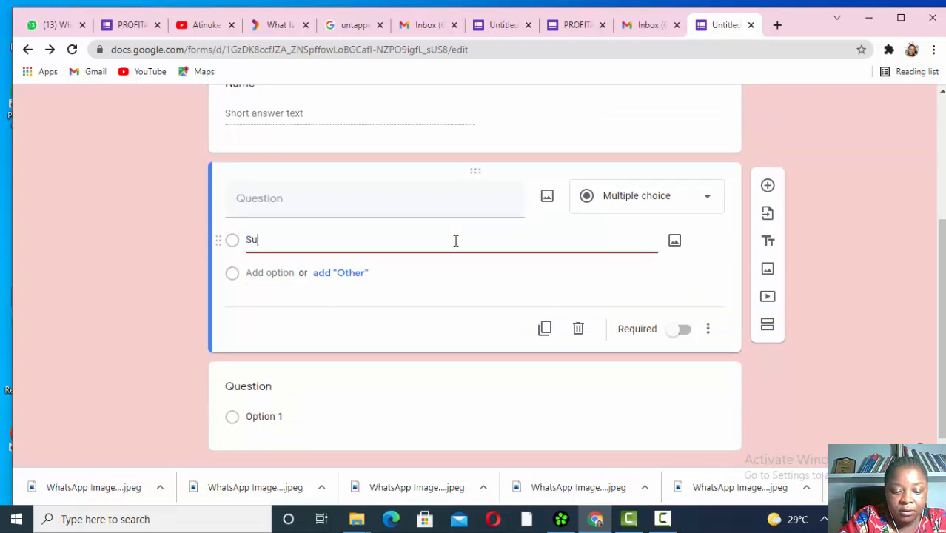
{"action": "type", "text": "rname"}
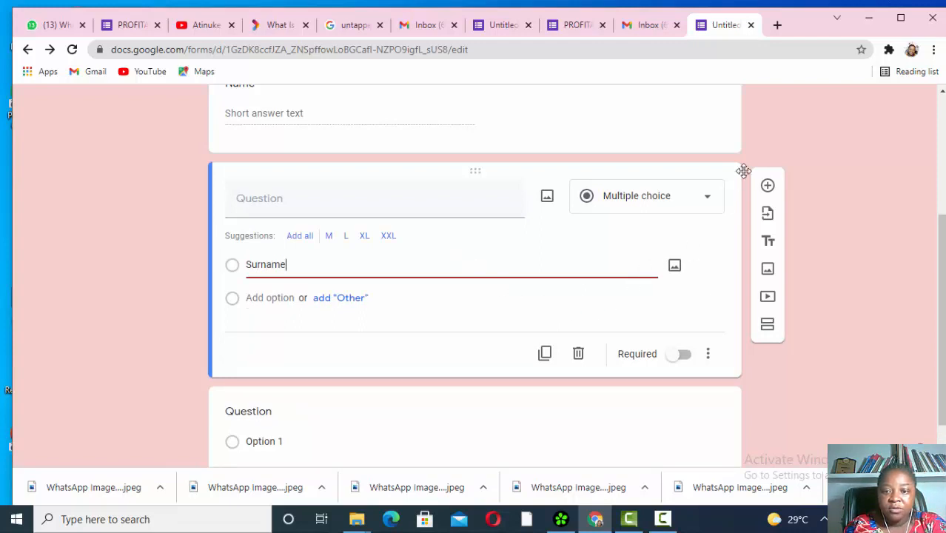
{"action": "left_click", "coordinate": [706, 199]}
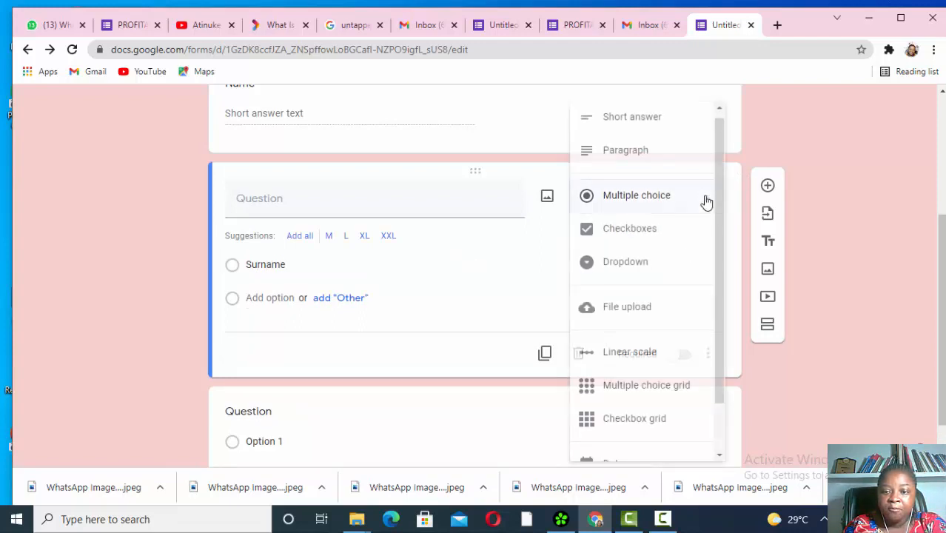
{"action": "left_click", "coordinate": [652, 121]}
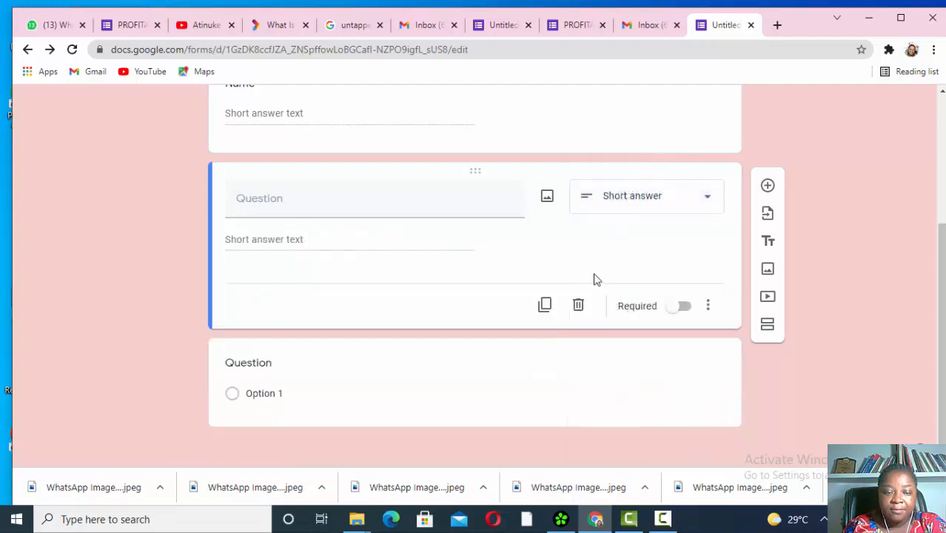
{"action": "scroll", "coordinate": [596, 279], "scroll_direction": "up", "scroll_amount": 3}
{"action": "scroll", "coordinate": [595, 279], "scroll_direction": "down", "scroll_amount": 2}
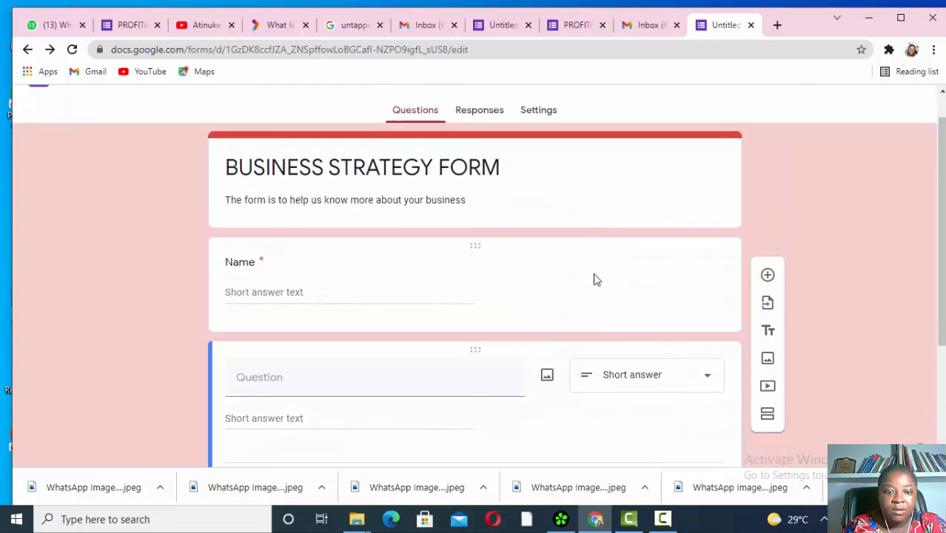
{"action": "scroll", "coordinate": [595, 279], "scroll_direction": "down", "scroll_amount": 1}
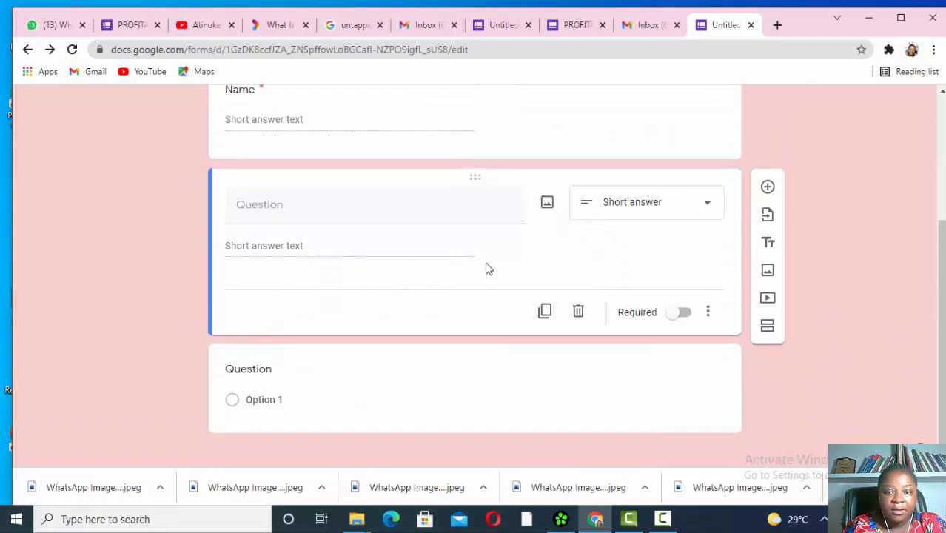
{"action": "left_click", "coordinate": [416, 211]}
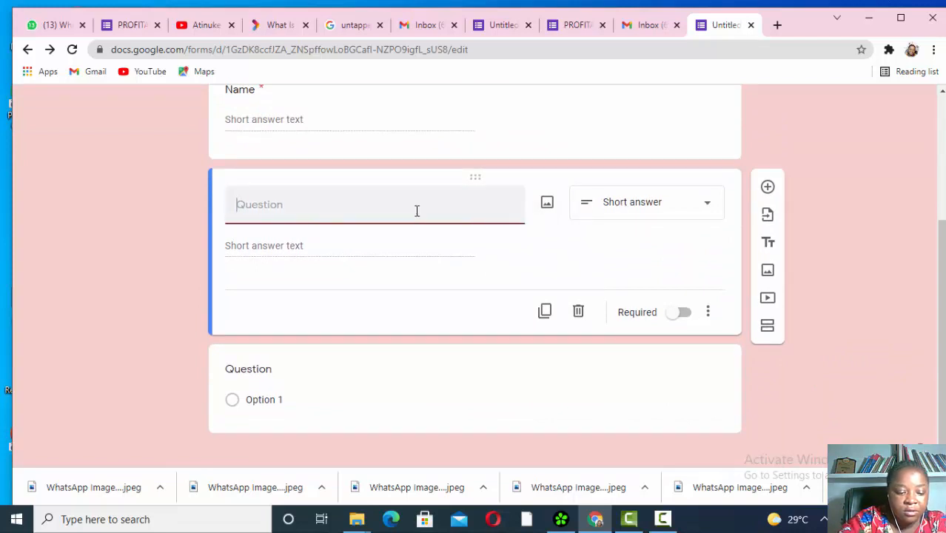
{"action": "type", "text": "Surname"}
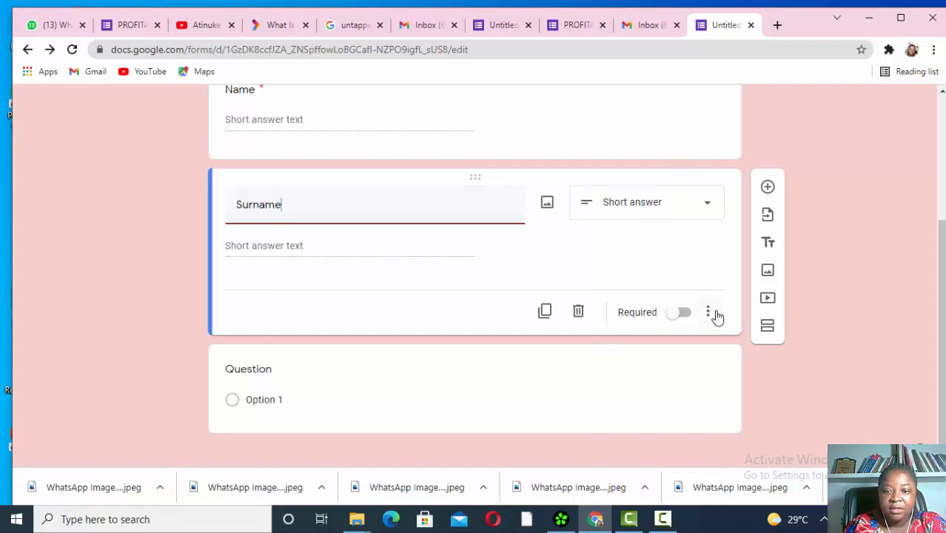
- Add a new question below Surname and mark Surname as required
{"action": "left_click", "coordinate": [768, 187]}
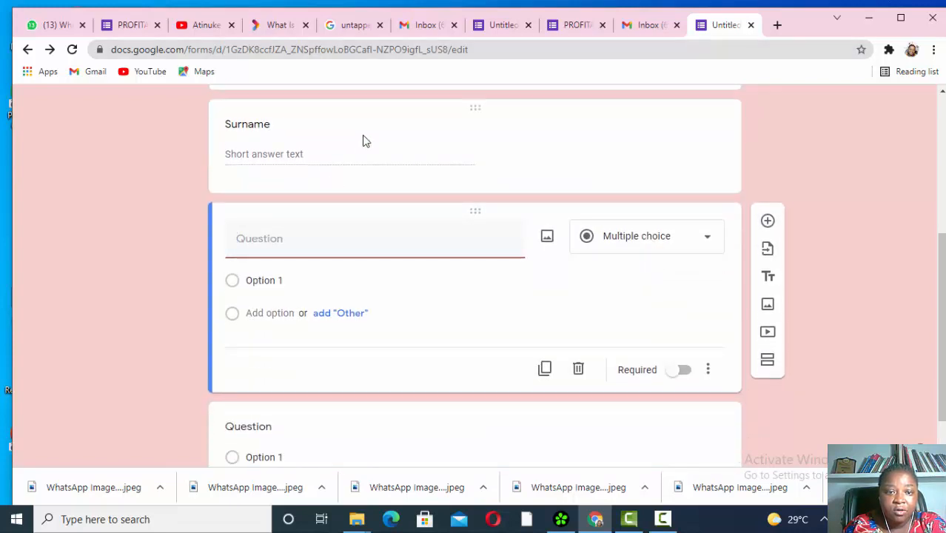
{"action": "left_click", "coordinate": [363, 141]}
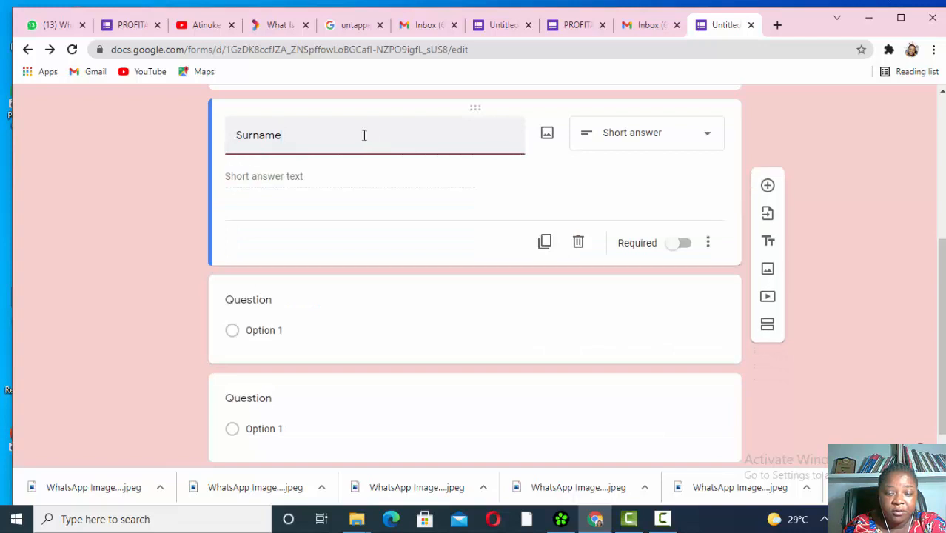
{"action": "left_click", "coordinate": [687, 247]}
{"action": "left_click", "coordinate": [352, 325]}
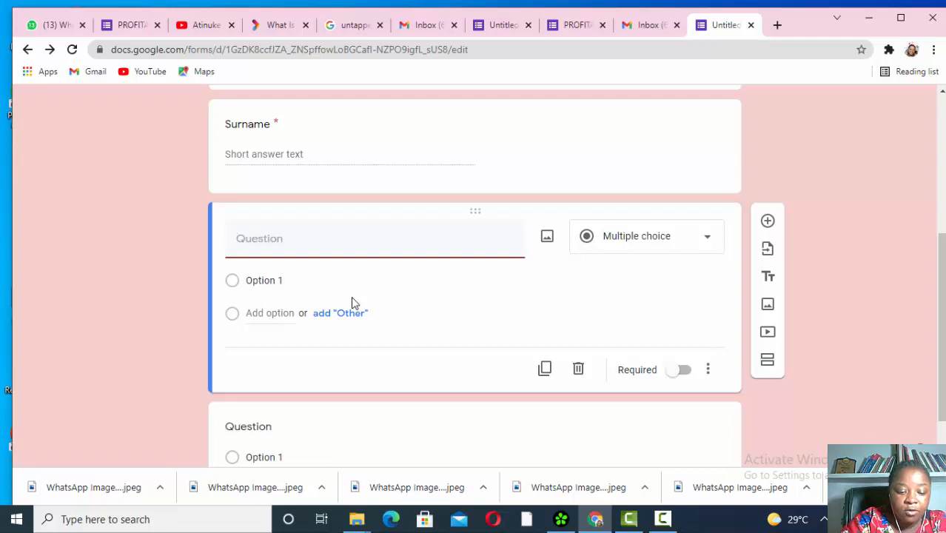
- Title the blank question 'Email Address', then start titling the next one 'Phone number'
{"action": "type", "text": "E"}
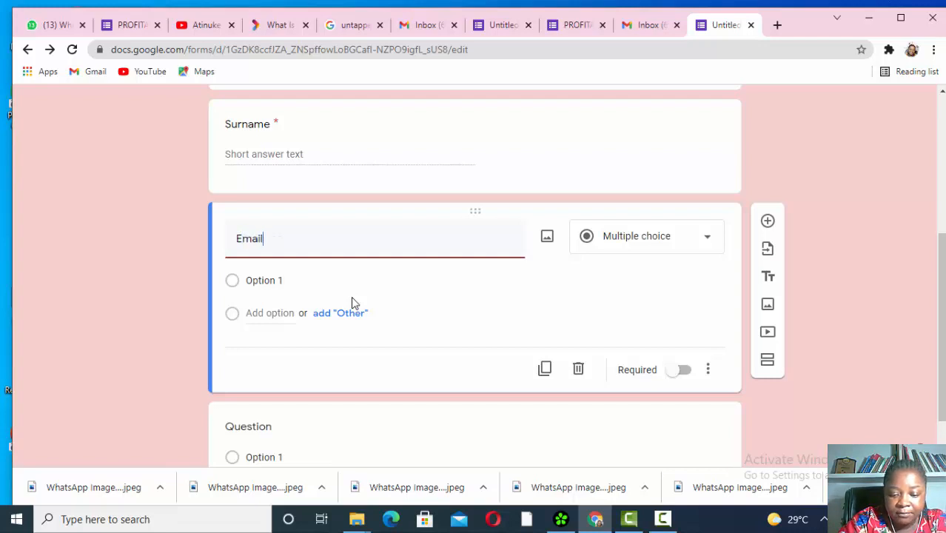
{"action": "type", "text": "mail Address"}
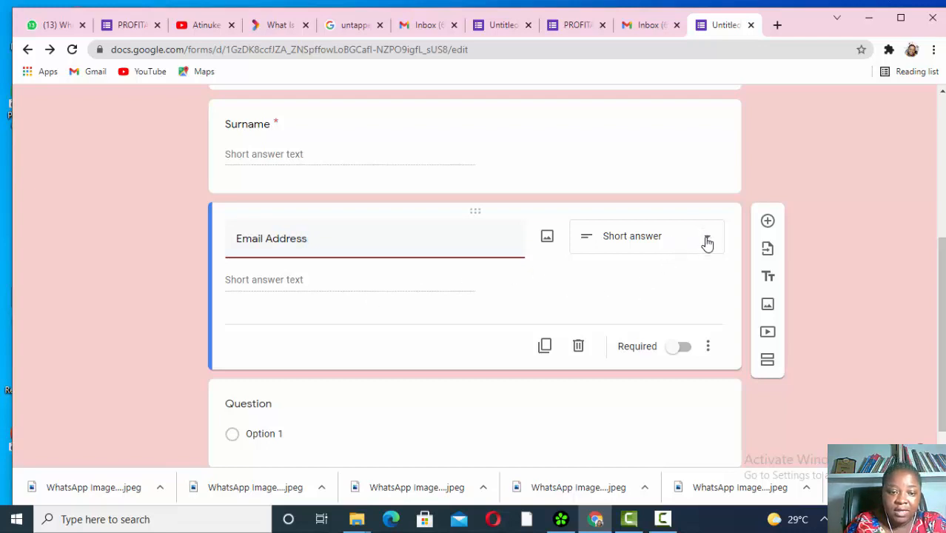
{"action": "scroll", "coordinate": [610, 335], "scroll_direction": "down", "scroll_amount": 1}
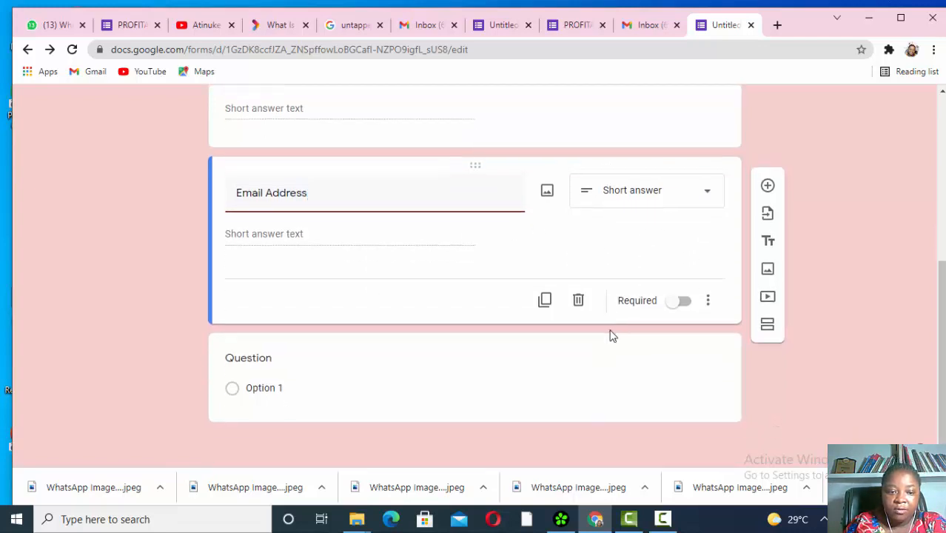
{"action": "left_click", "coordinate": [427, 364]}
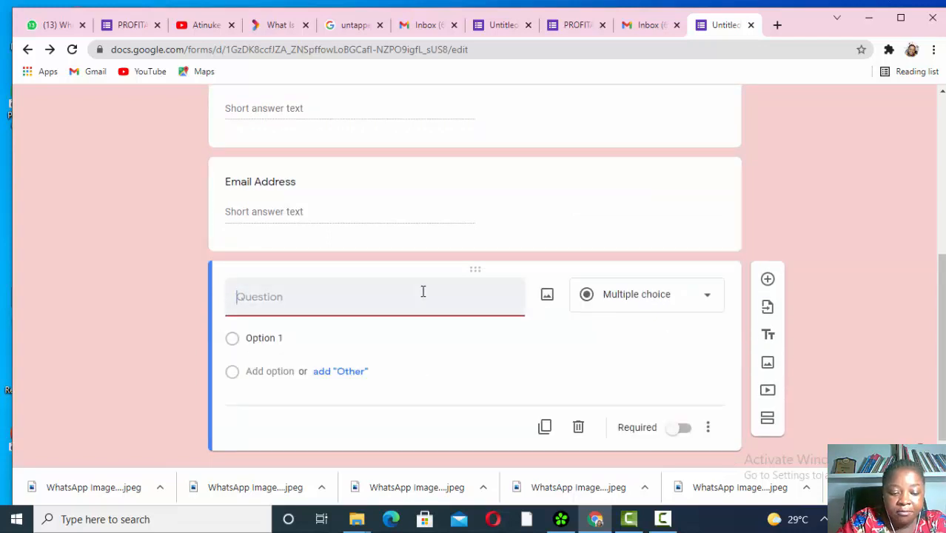
{"action": "type", "text": "Pho"}
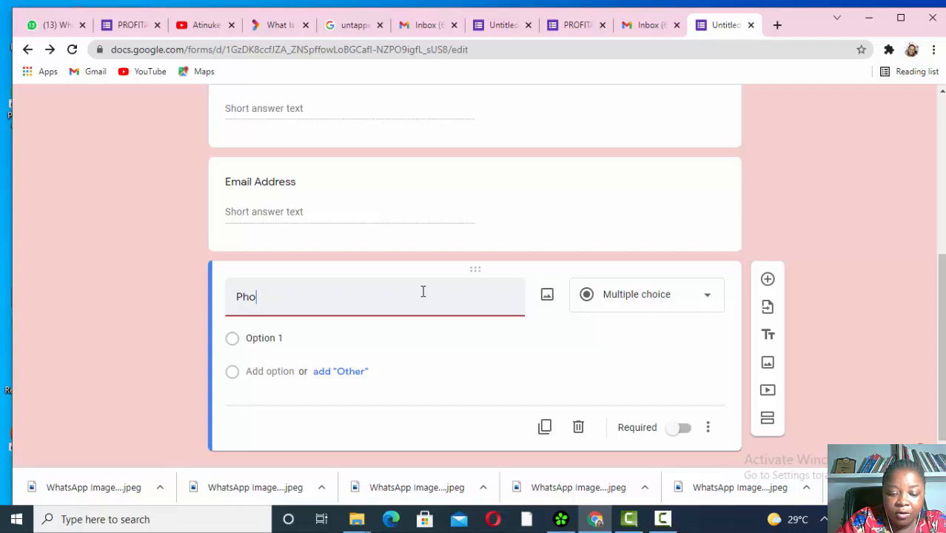
{"action": "type", "text": "ne number"}
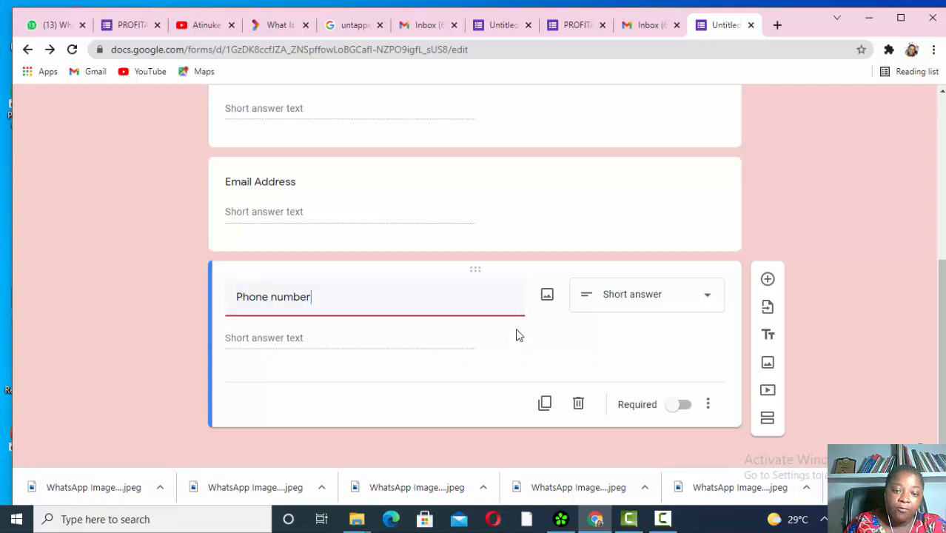
- Mark Phone number and Email Address as required, then add another blank question
{"action": "scroll", "coordinate": [574, 337], "scroll_direction": "down", "scroll_amount": 1}
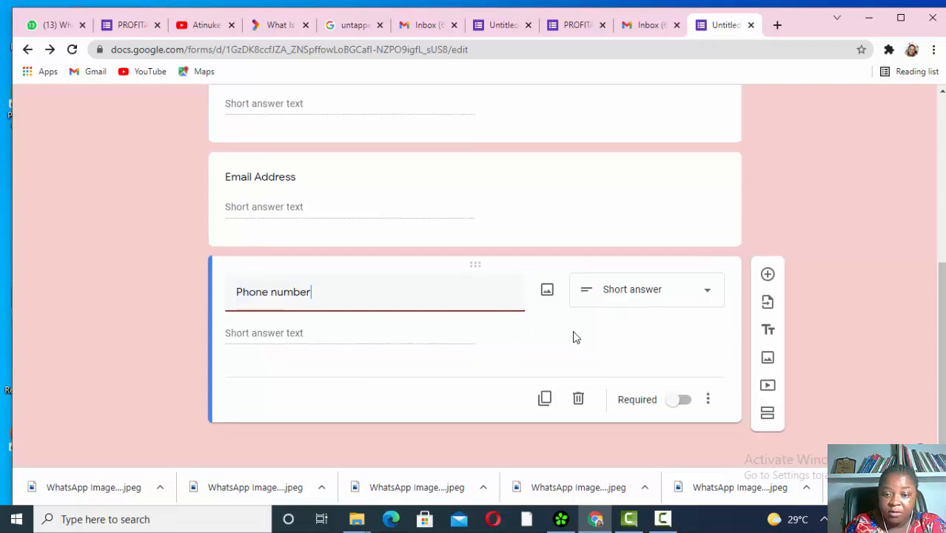
{"action": "left_click", "coordinate": [675, 401]}
{"action": "scroll", "coordinate": [645, 208], "scroll_direction": "up", "scroll_amount": 1}
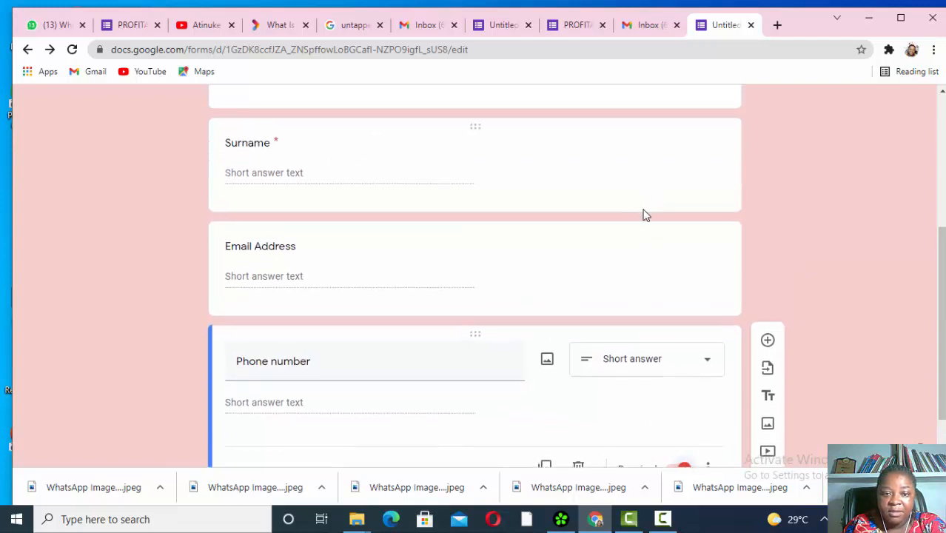
{"action": "left_click", "coordinate": [634, 250]}
{"action": "left_click", "coordinate": [682, 365]}
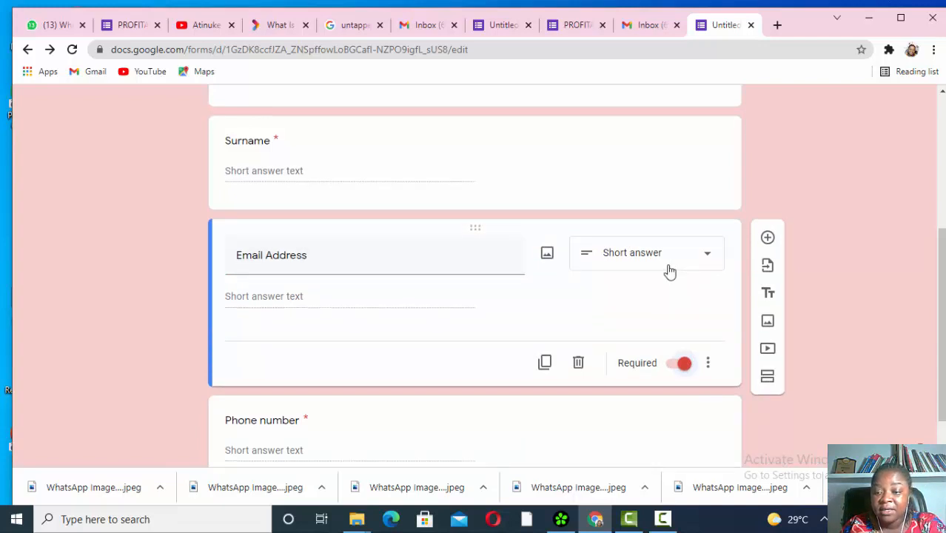
{"action": "scroll", "coordinate": [668, 271], "scroll_direction": "down", "scroll_amount": 1}
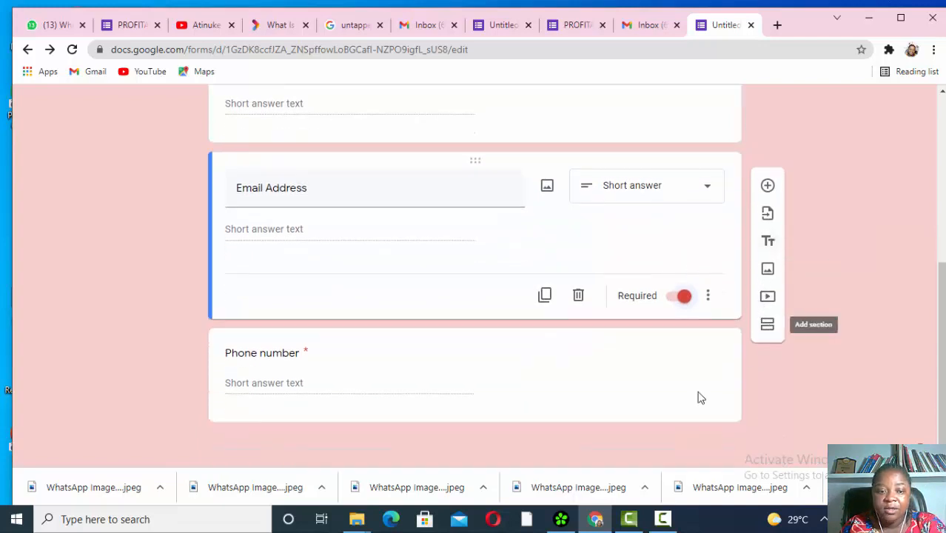
{"action": "left_click", "coordinate": [768, 187]}
- Add a blank question directly under the form title and description
{"action": "scroll", "coordinate": [723, 192], "scroll_direction": "up", "scroll_amount": 4}
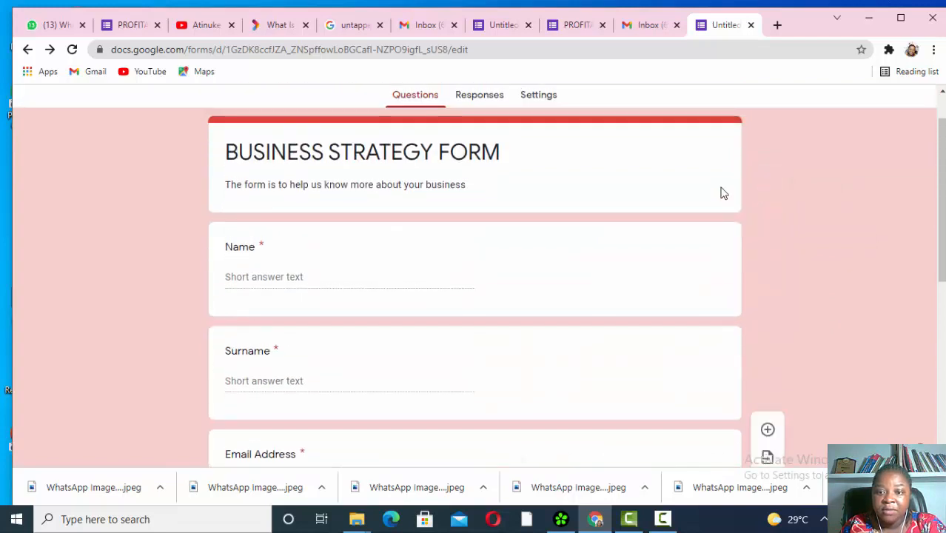
{"action": "left_click", "coordinate": [730, 247]}
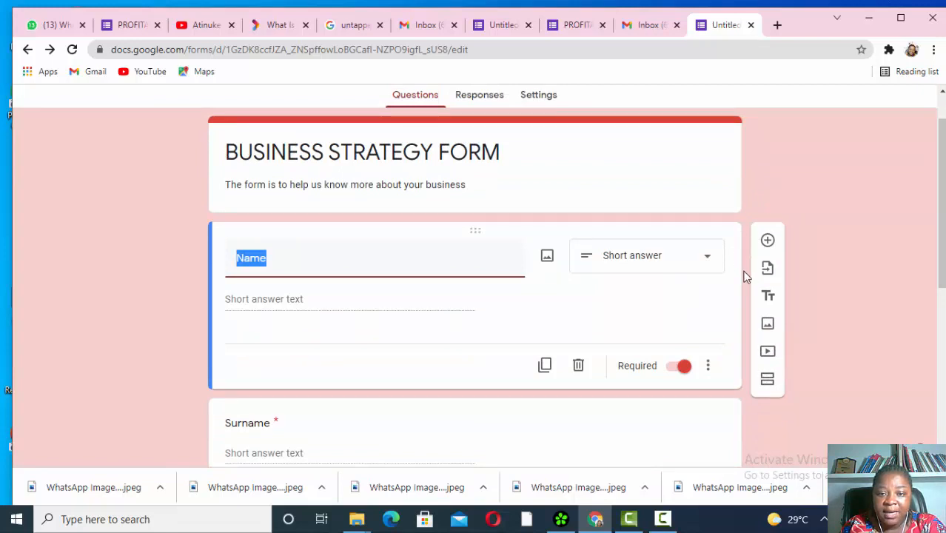
{"action": "left_click", "coordinate": [730, 194]}
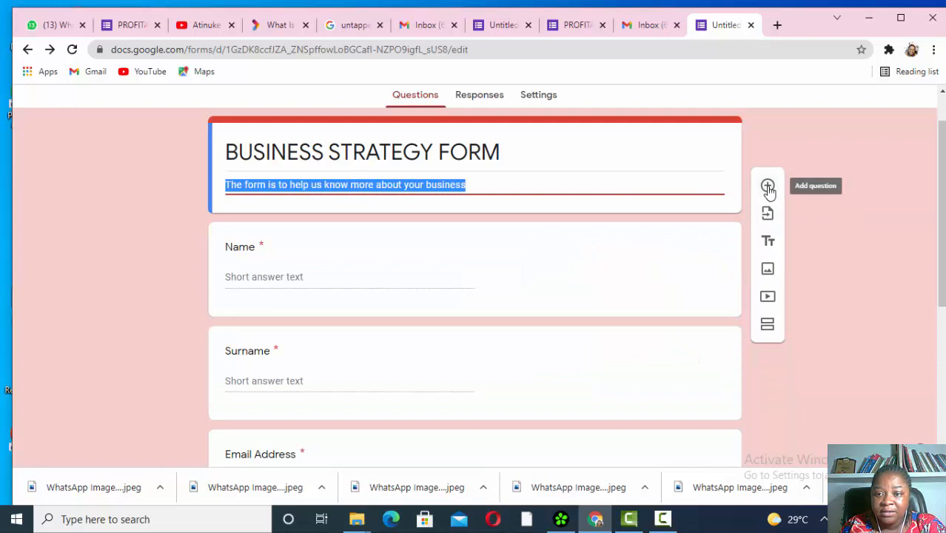
{"action": "left_click", "coordinate": [767, 186]}
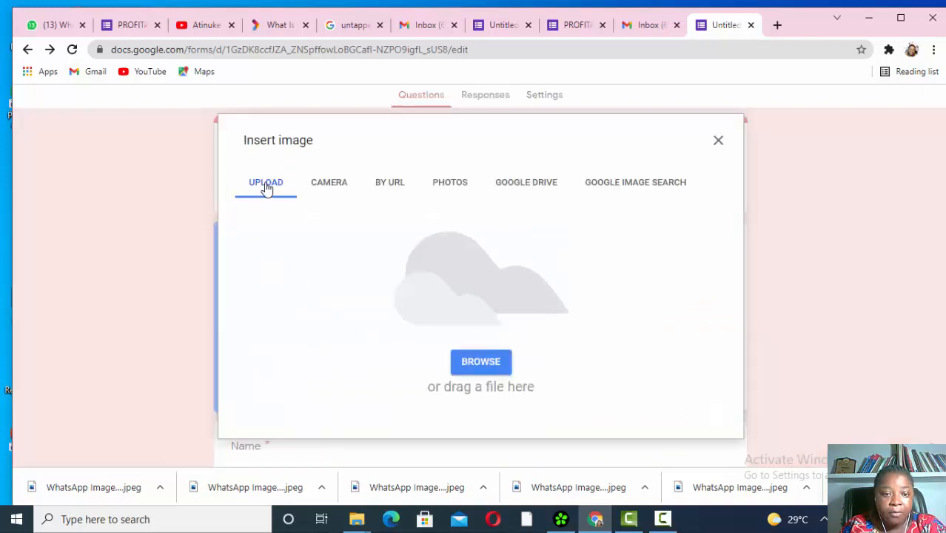
- Upload the portrait WhatsApp photo from Downloads as an image item
{"action": "left_click", "coordinate": [265, 186]}
{"action": "left_click", "coordinate": [470, 363]}
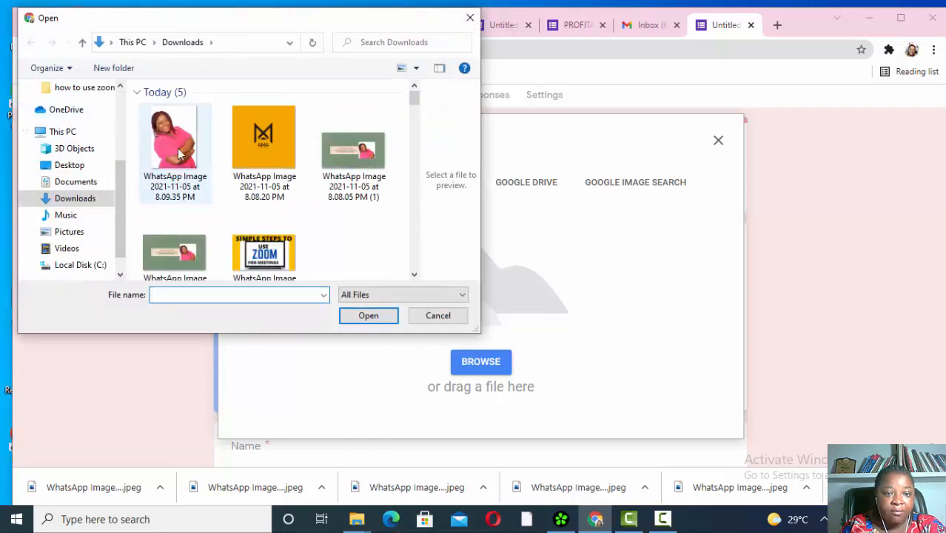
{"action": "left_click", "coordinate": [177, 152]}
{"action": "left_click", "coordinate": [368, 321]}
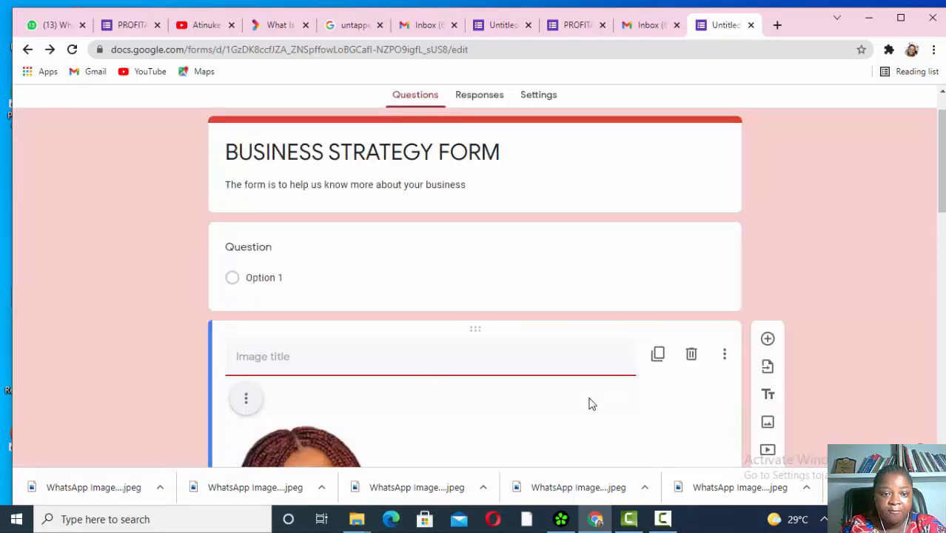
- Upload the green banner image from Downloads into the top blank question
{"action": "scroll", "coordinate": [515, 352], "scroll_direction": "up", "scroll_amount": 2}
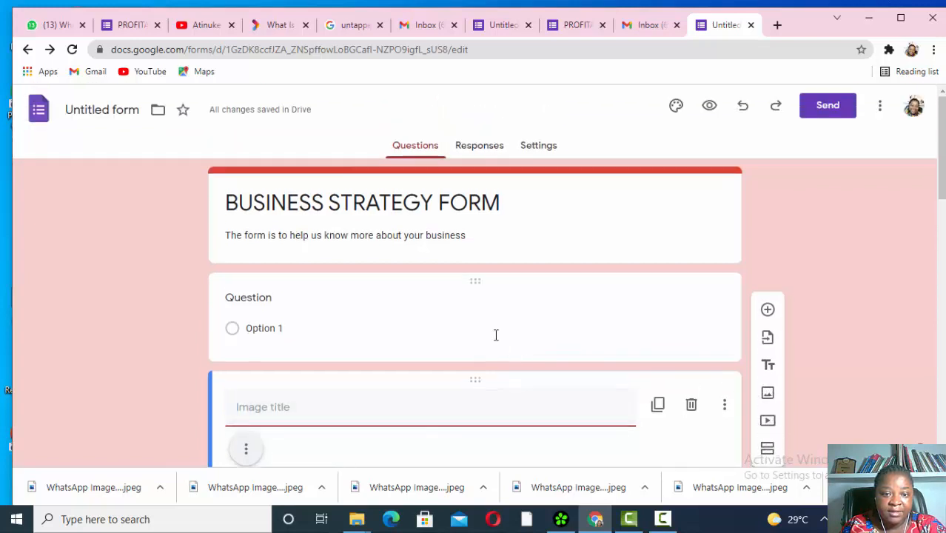
{"action": "left_click", "coordinate": [381, 324]}
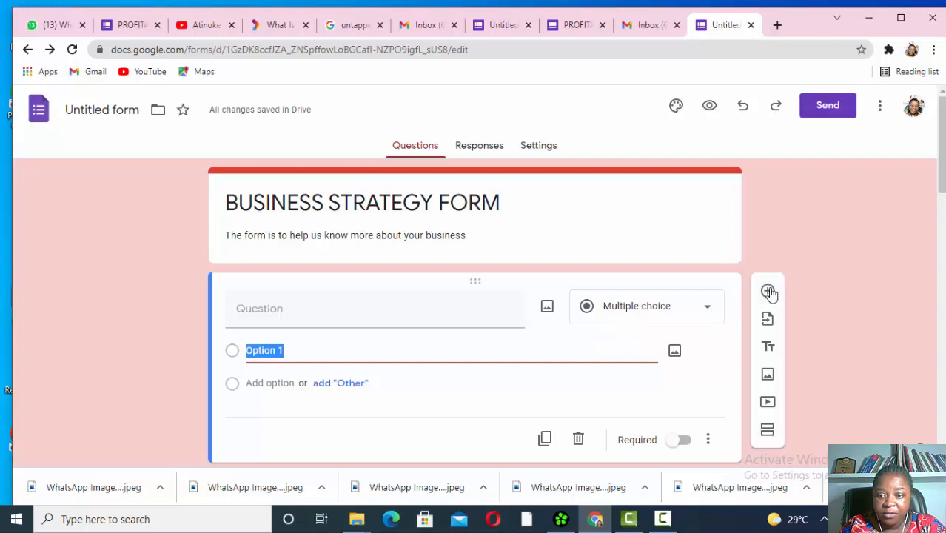
{"action": "left_click", "coordinate": [769, 375]}
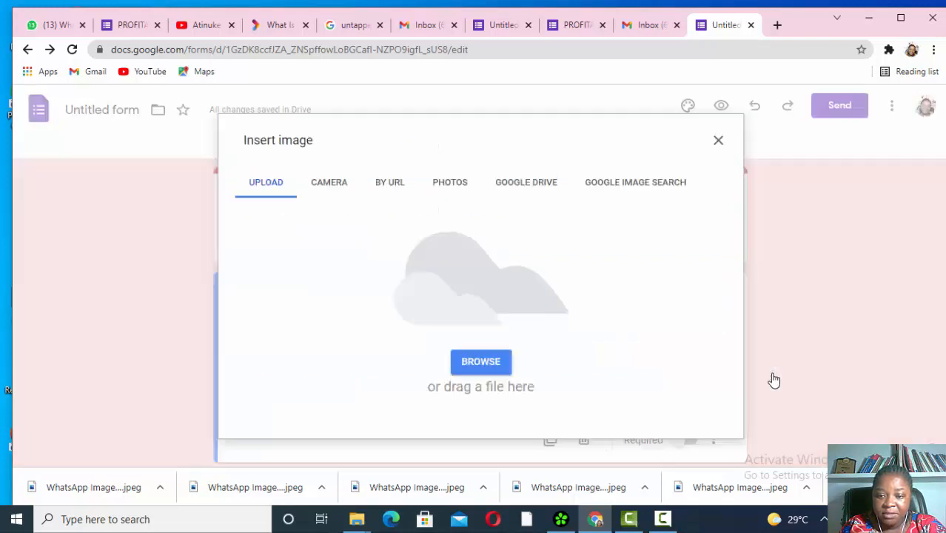
{"action": "left_click", "coordinate": [481, 362]}
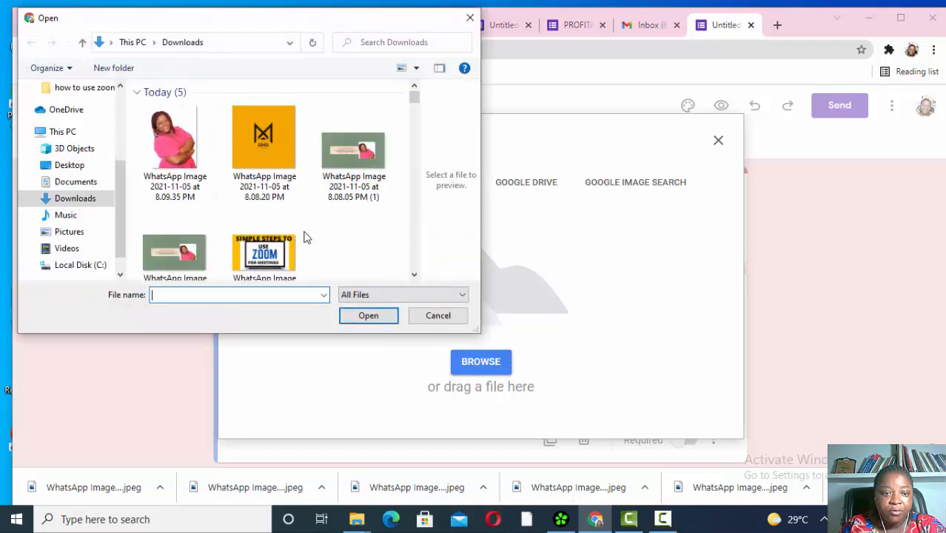
{"action": "left_click", "coordinate": [368, 157]}
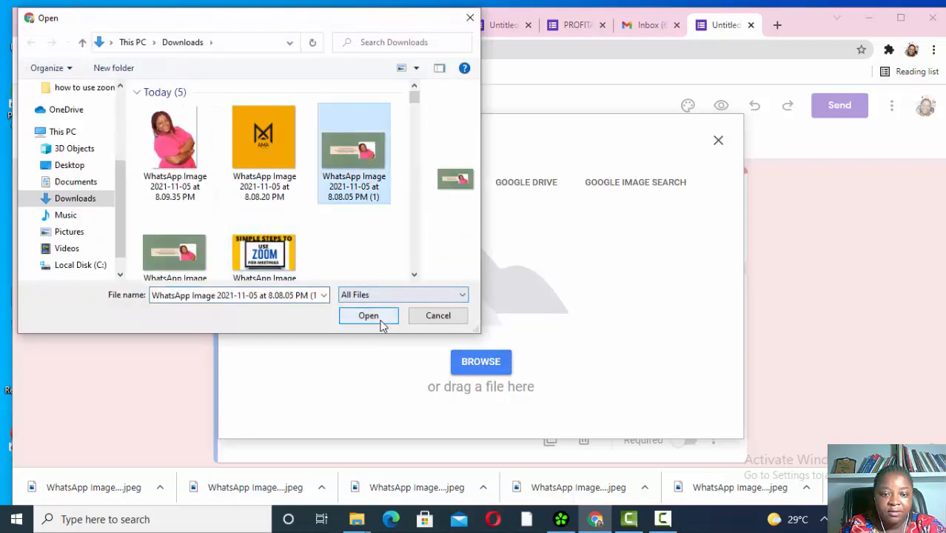
{"action": "left_click", "coordinate": [381, 326]}
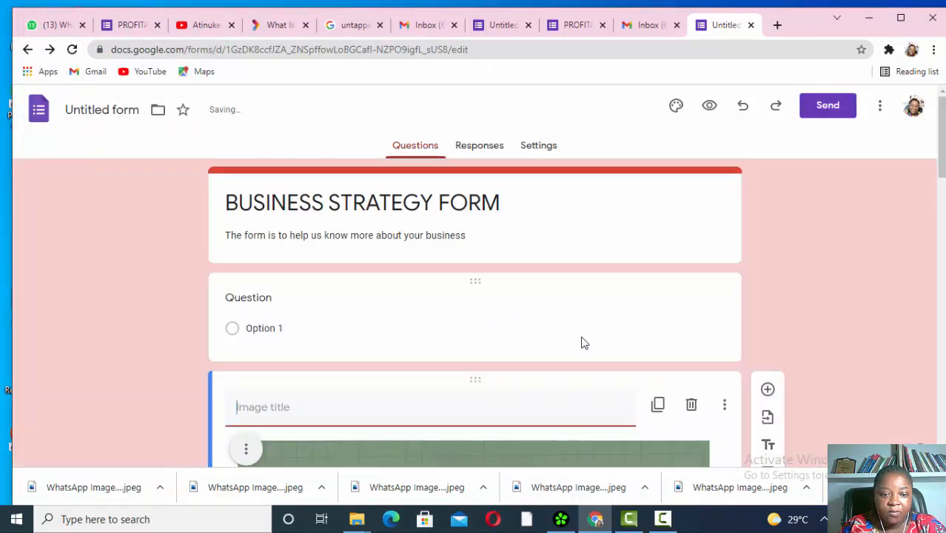
- Title the banner image item 'Business Consultant'
{"action": "scroll", "coordinate": [583, 343], "scroll_direction": "down", "scroll_amount": 3}
{"action": "scroll", "coordinate": [576, 307], "scroll_direction": "up", "scroll_amount": 1}
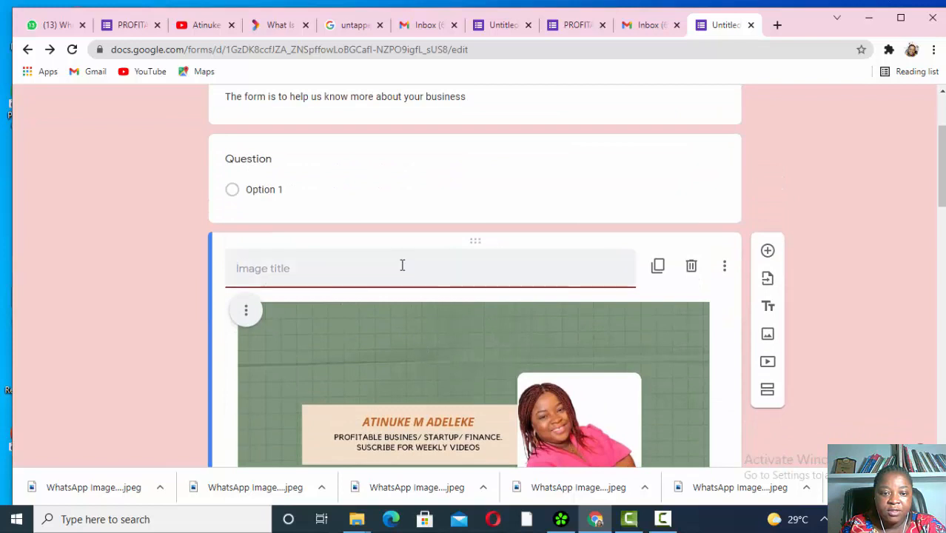
{"action": "type", "text": "Busine"}
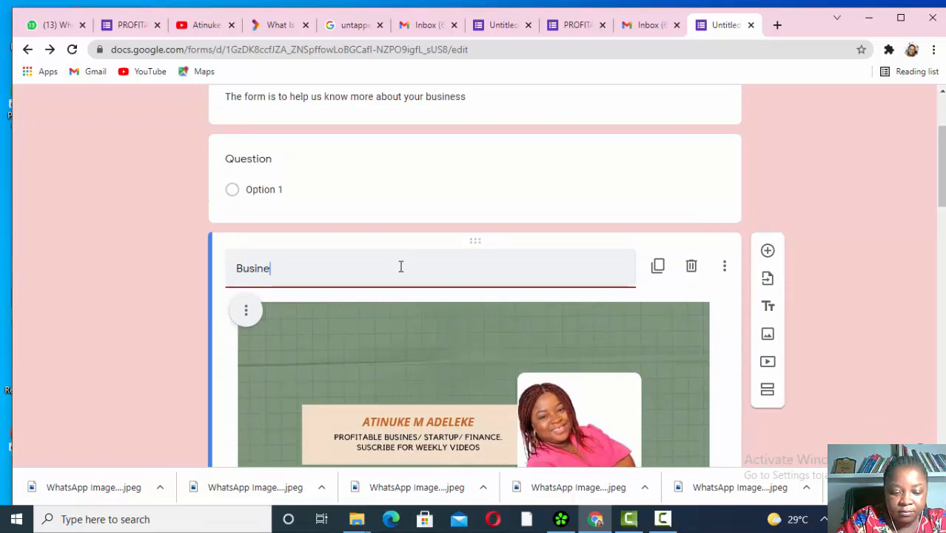
{"action": "type", "text": "ss "}
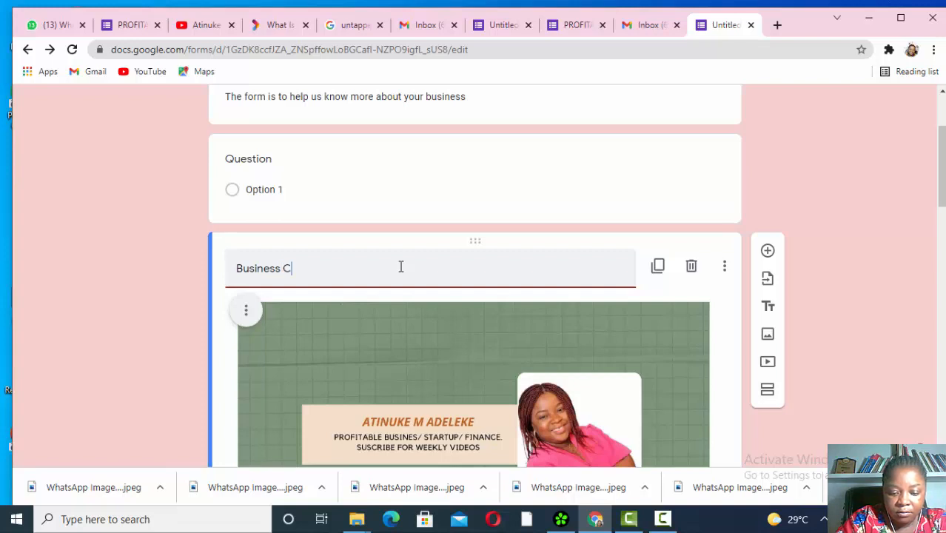
{"action": "type", "text": "Consults"}
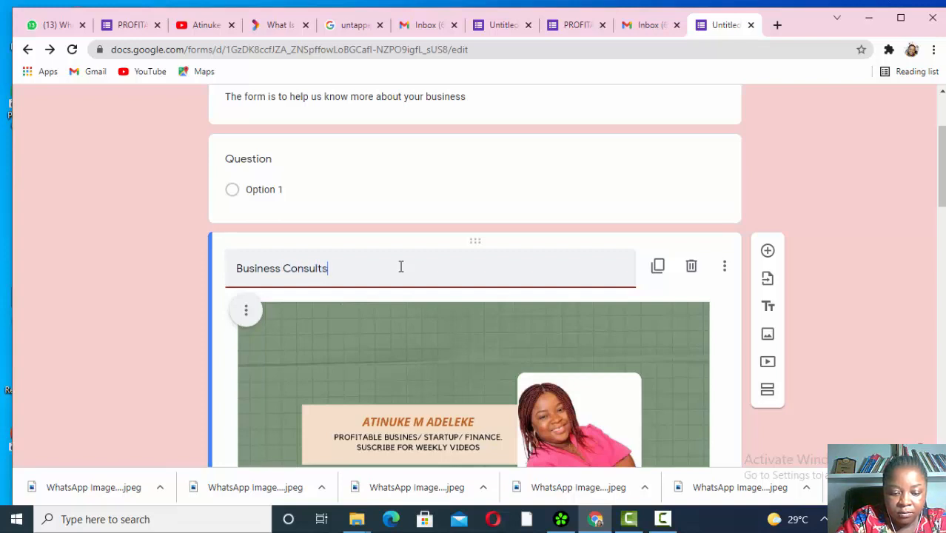
{"action": "type", "text": "nt"}
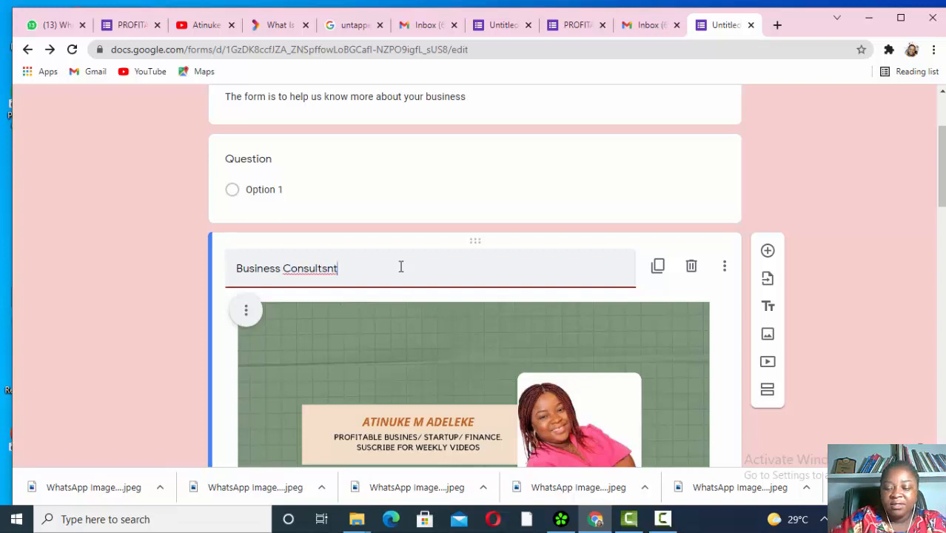
{"action": "key", "text": "BackSpace"}
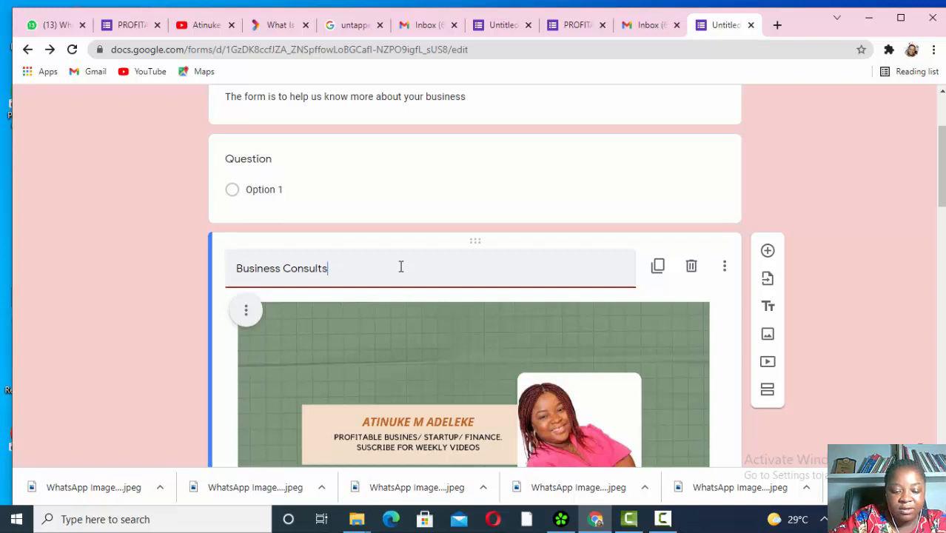
{"action": "type", "text": "ant"}
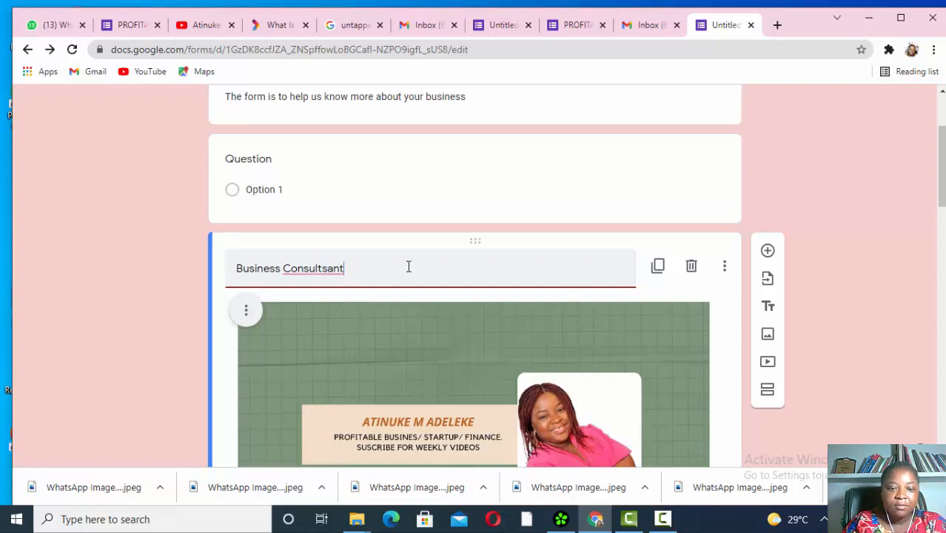
{"action": "key", "text": "BackSpace"}
{"action": "key", "text": "BackSpace"}
{"action": "key", "text": "BackSpace"}
{"action": "key", "text": "BackSpace"}
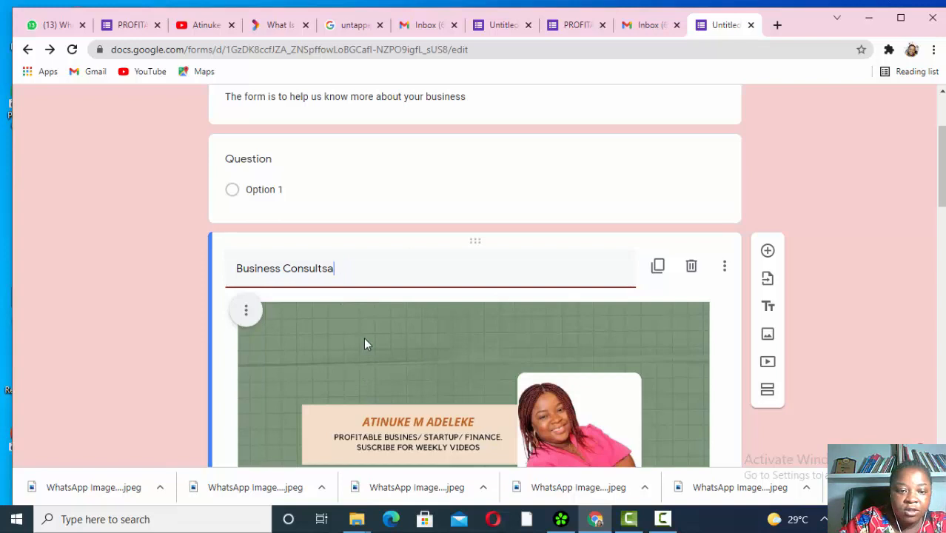
{"action": "type", "text": "ant"}
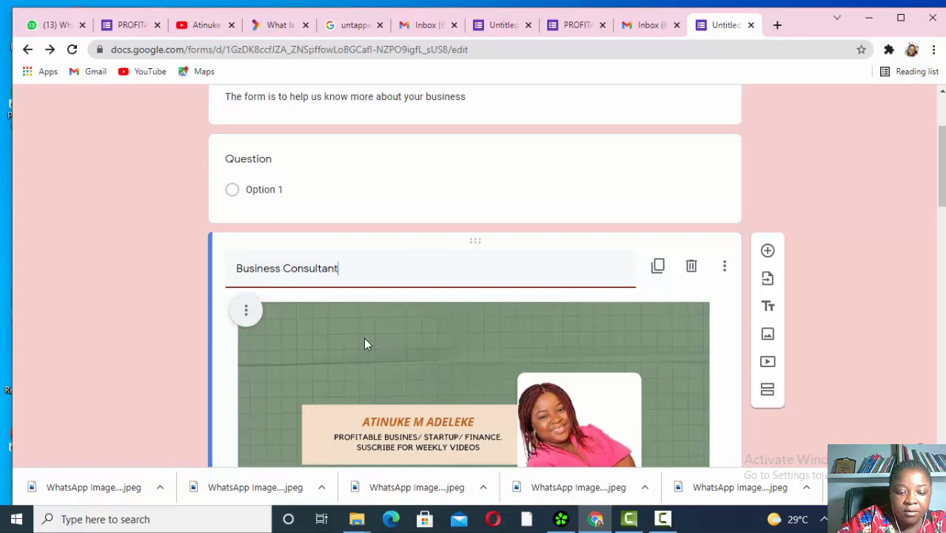
- Delete the portrait photo item below the banner
{"action": "scroll", "coordinate": [432, 366], "scroll_direction": "down", "scroll_amount": 3}
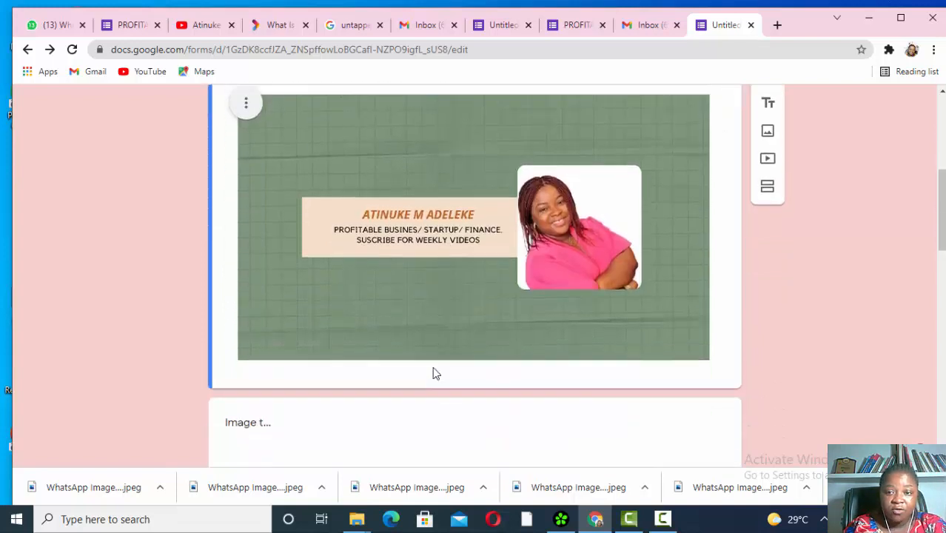
{"action": "scroll", "coordinate": [435, 373], "scroll_direction": "down", "scroll_amount": 4}
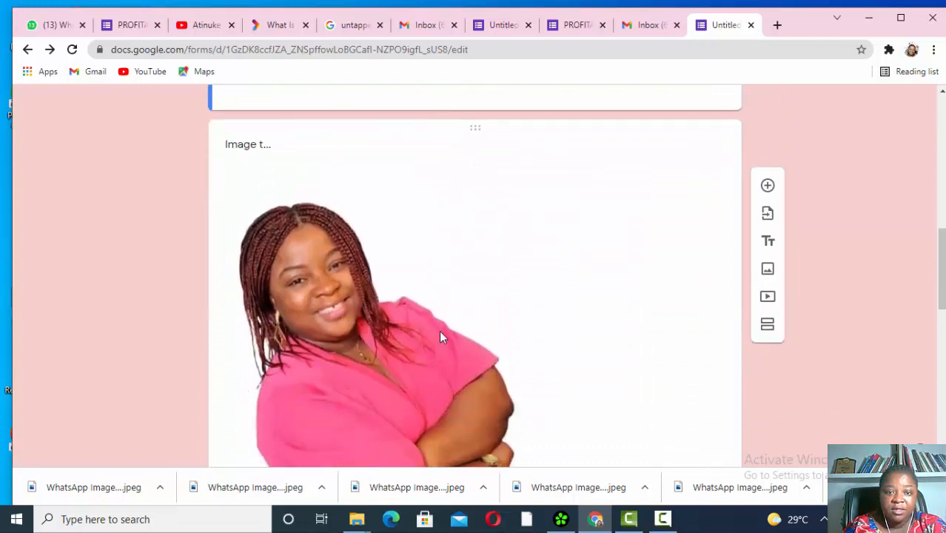
{"action": "left_click", "coordinate": [444, 316]}
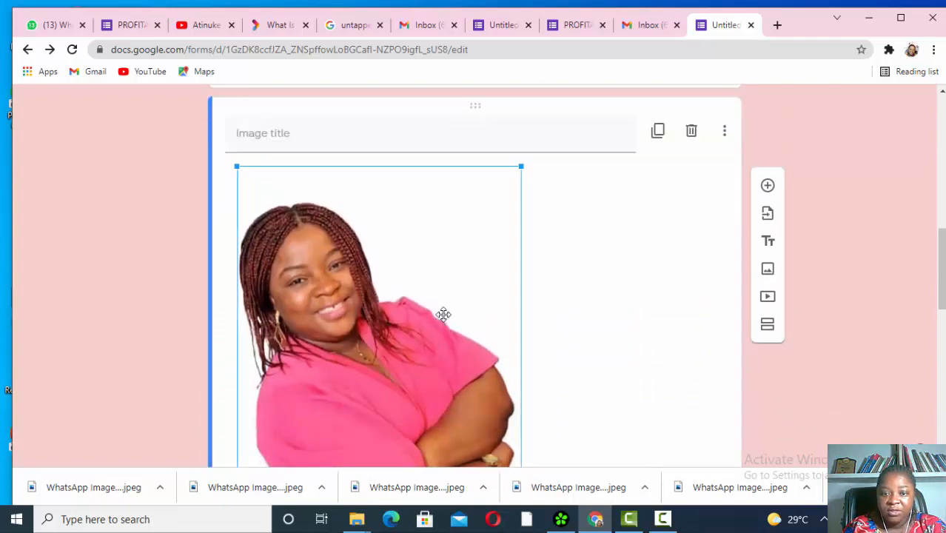
{"action": "left_click", "coordinate": [693, 132]}
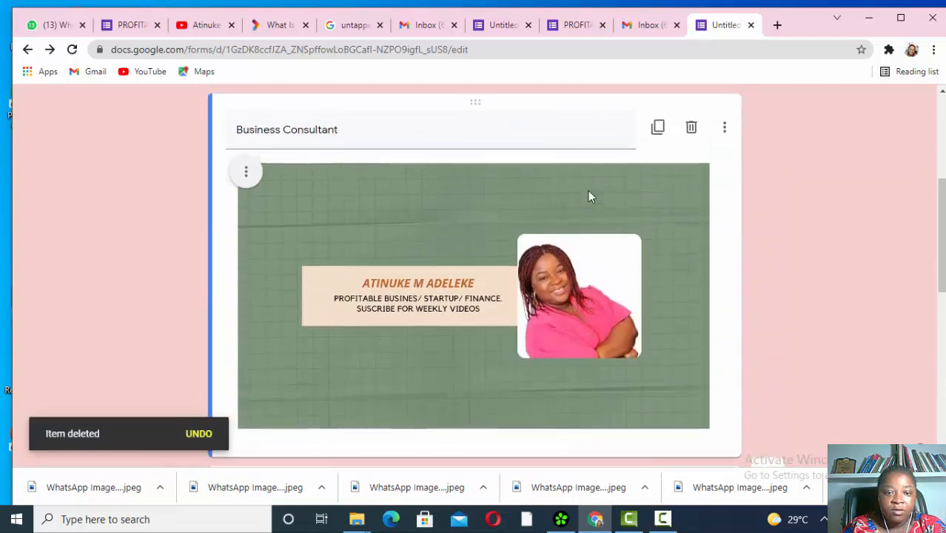
- Delete the empty question card under the form header
{"action": "scroll", "coordinate": [588, 193], "scroll_direction": "up", "scroll_amount": 3}
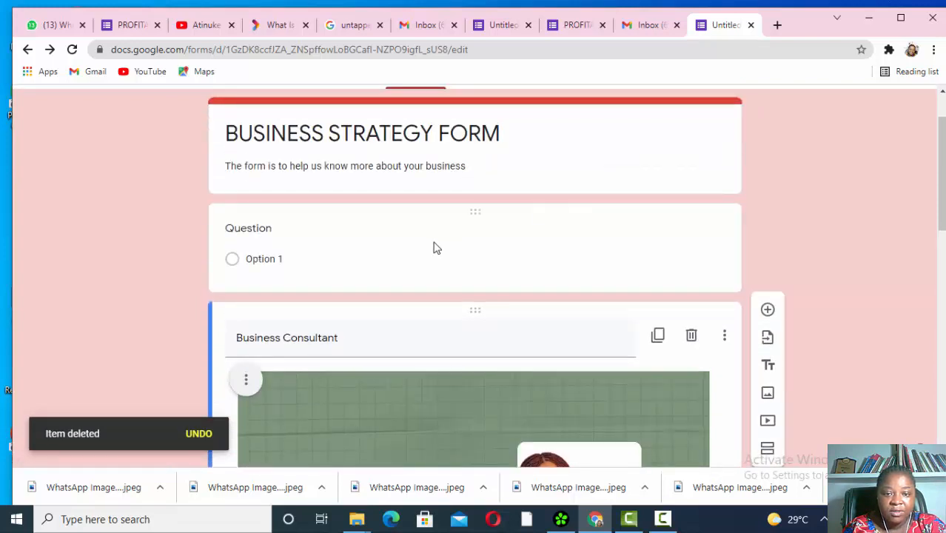
{"action": "left_click", "coordinate": [435, 247]}
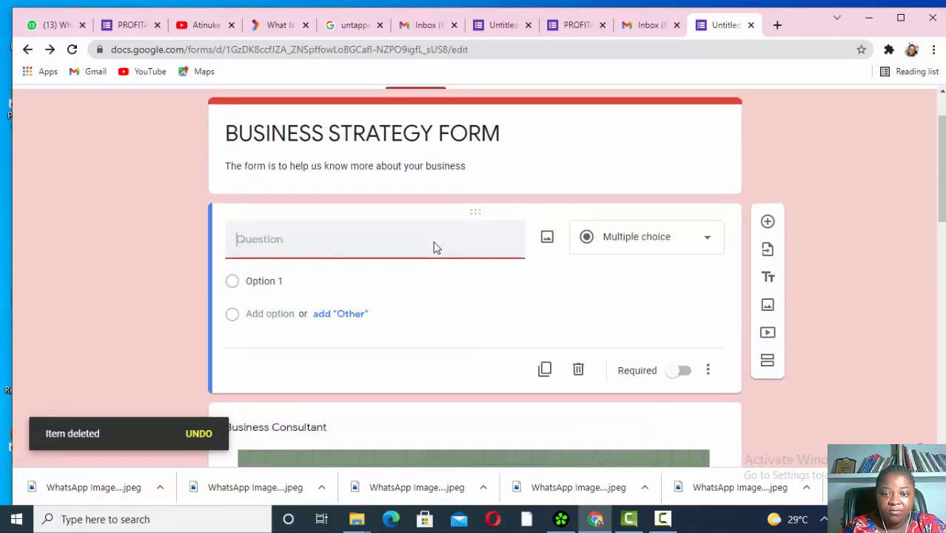
{"action": "left_click", "coordinate": [578, 370]}
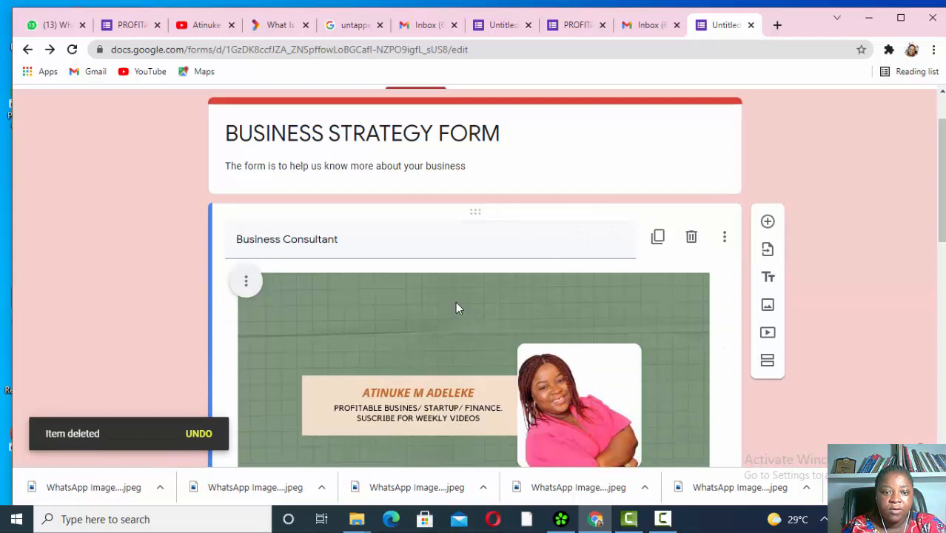
{"action": "scroll", "coordinate": [455, 308], "scroll_direction": "down", "scroll_amount": 10}
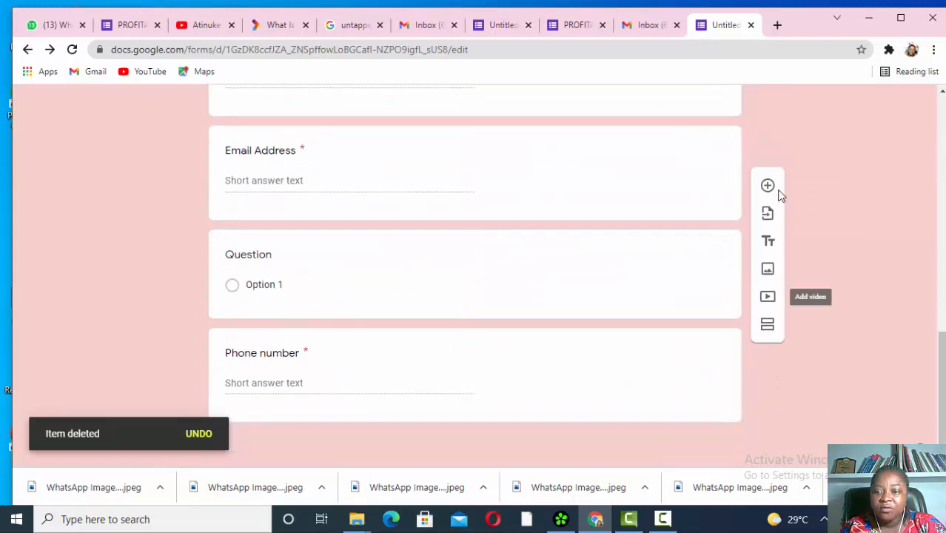
{"action": "scroll", "coordinate": [770, 189], "scroll_direction": "up", "scroll_amount": 2}
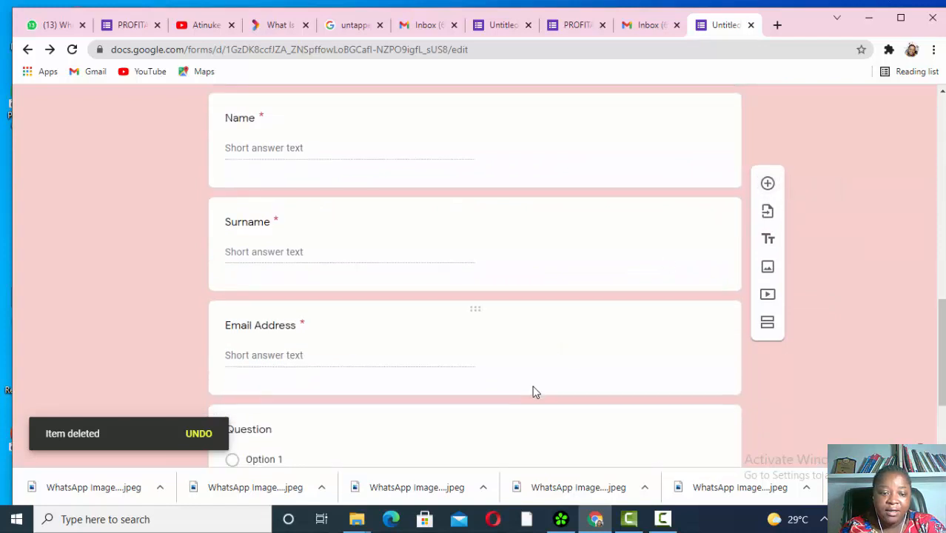
{"action": "scroll", "coordinate": [533, 390], "scroll_direction": "down", "scroll_amount": 2}
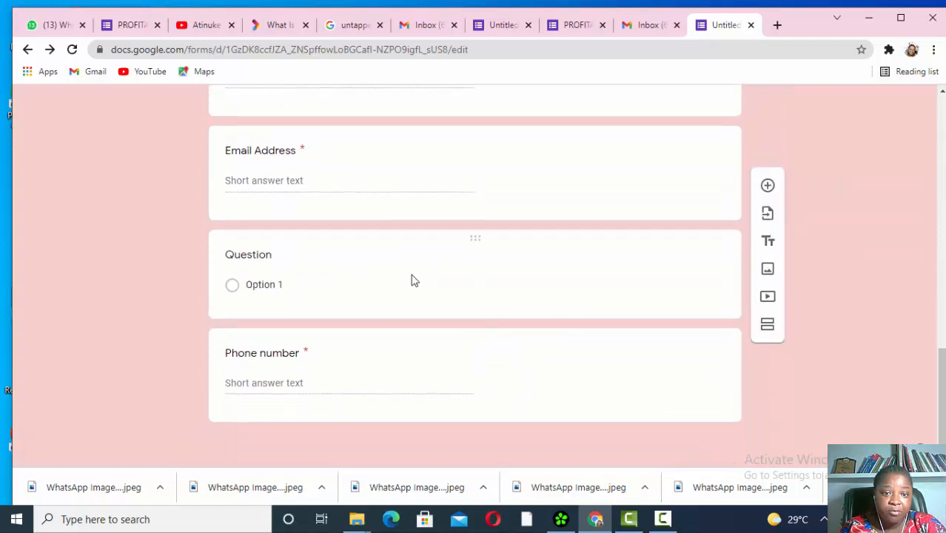
- Title the question above Phone number 'How did you hear about us' as Multiple choice
{"action": "left_click", "coordinate": [413, 280]}
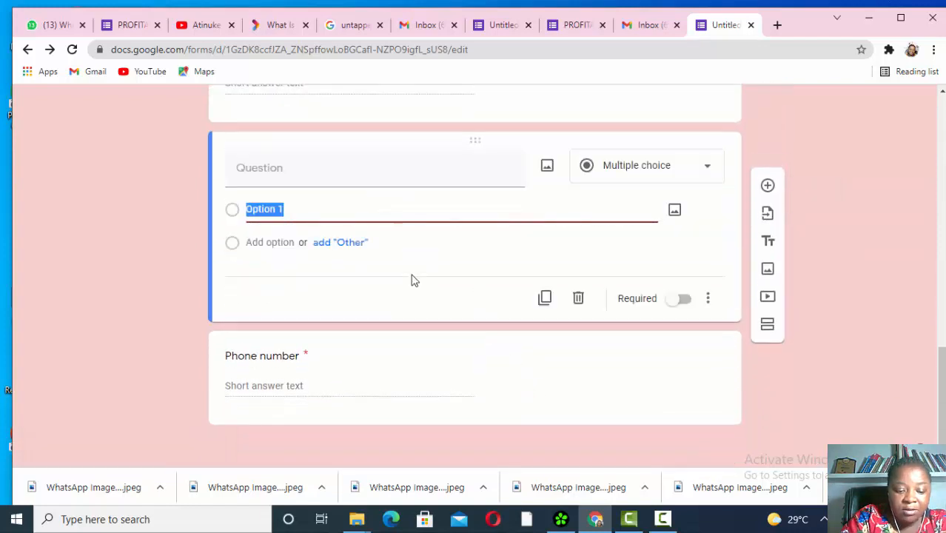
{"action": "type", "text": "How di"}
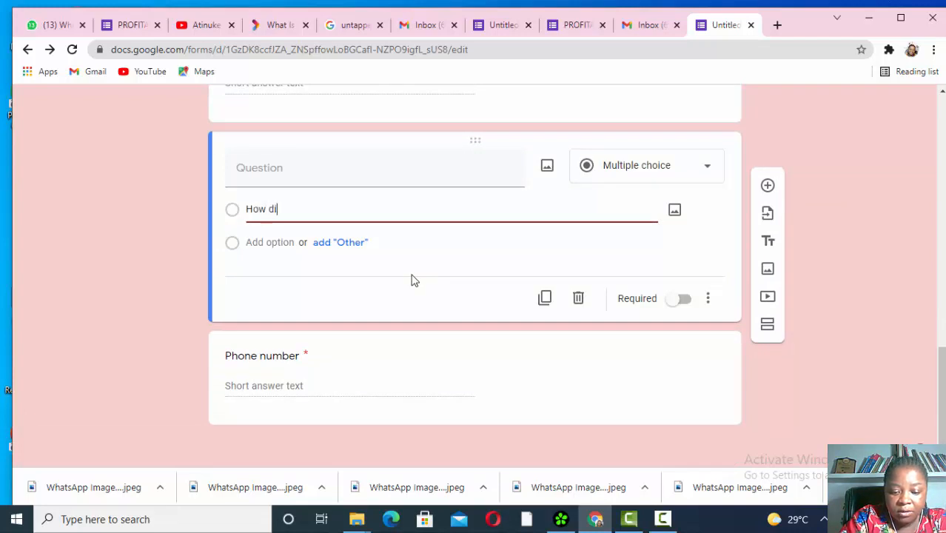
{"action": "type", "text": "d you he"}
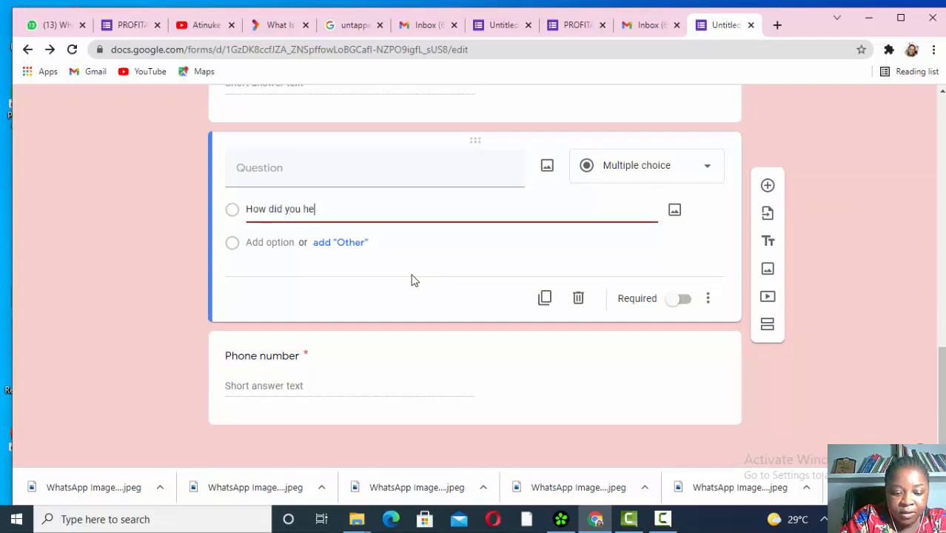
{"action": "type", "text": "ar about us"}
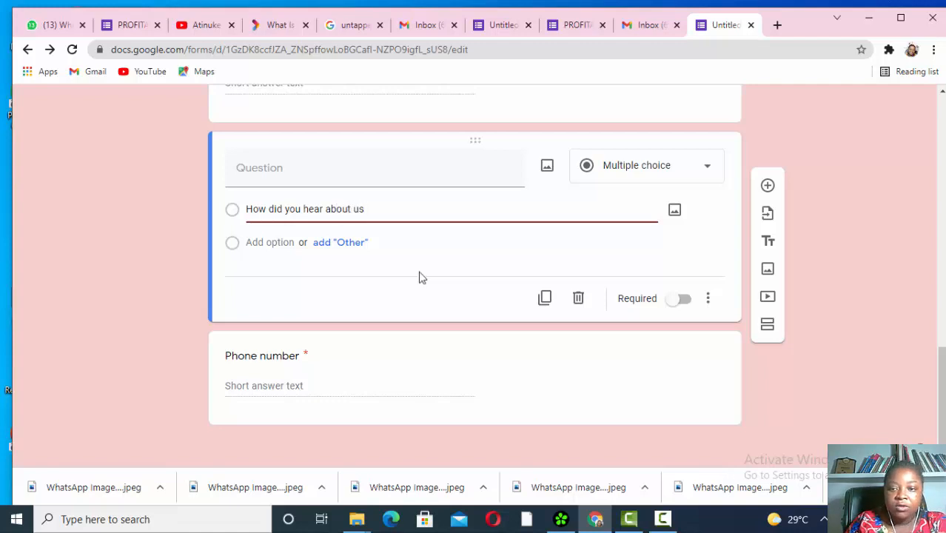
{"action": "left_click", "coordinate": [711, 171]}
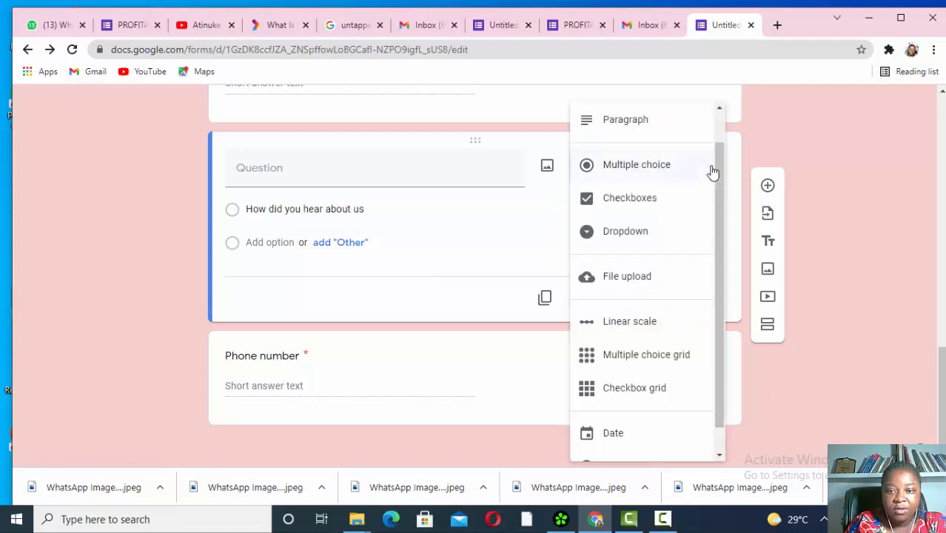
{"action": "left_click", "coordinate": [652, 170]}
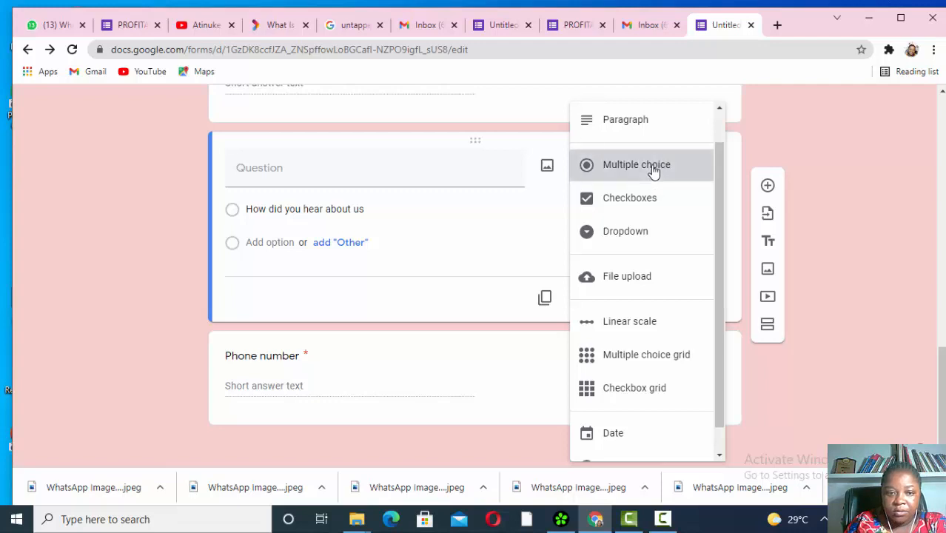
- Add the answer choices facebook, instagram and Linkedin
{"action": "left_click", "coordinate": [271, 242]}
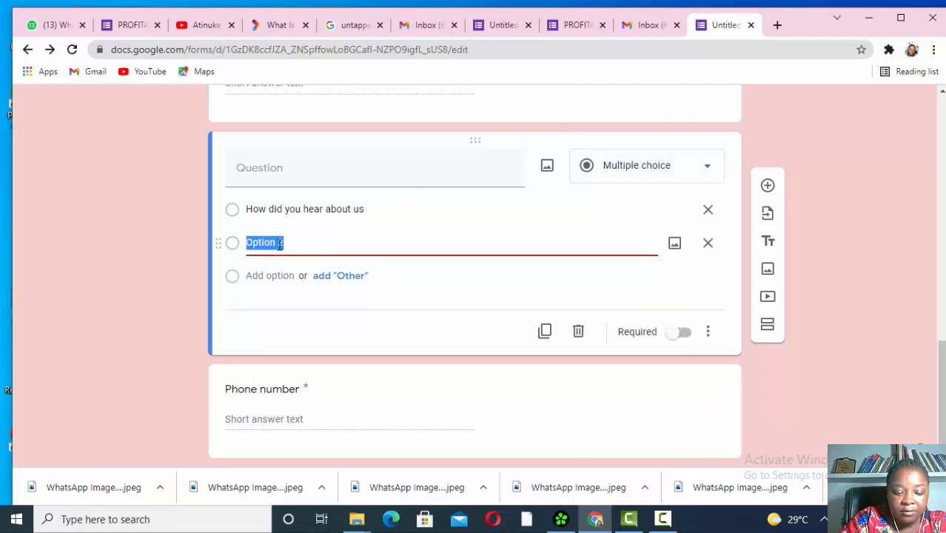
{"action": "type", "text": "facebook"}
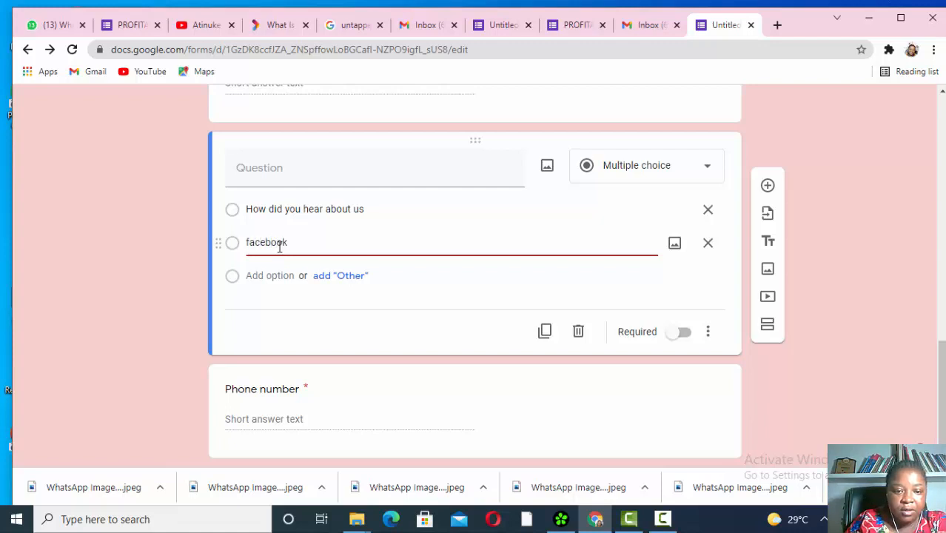
{"action": "left_click", "coordinate": [287, 276]}
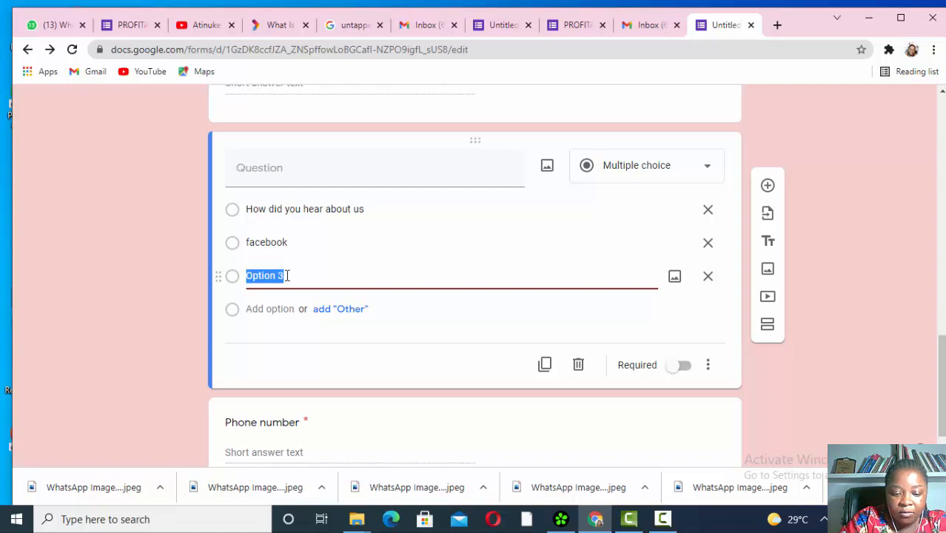
{"action": "type", "text": "in"}
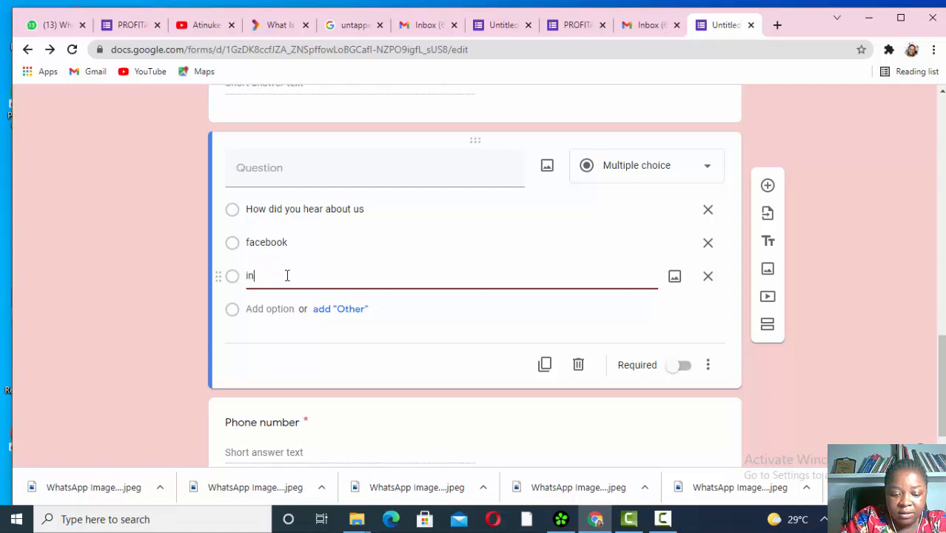
{"action": "type", "text": "stagram"}
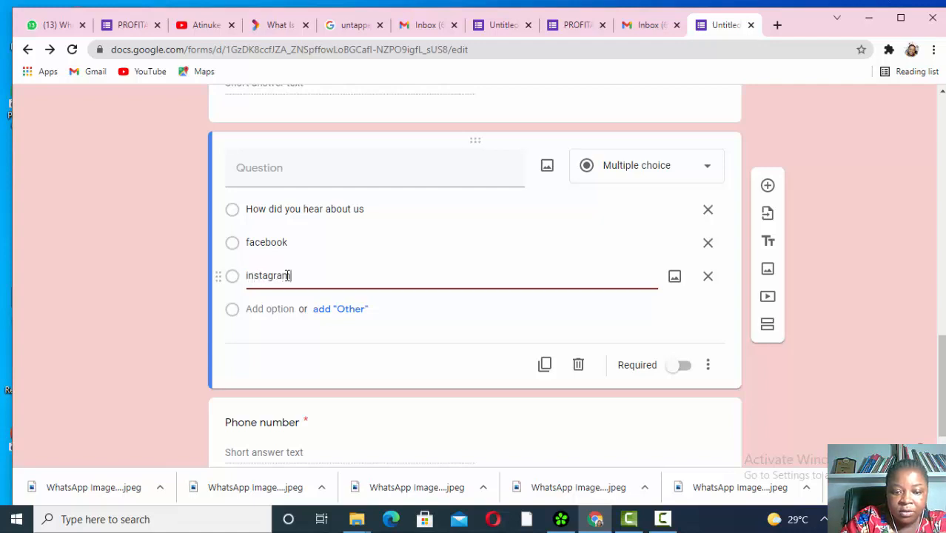
{"action": "left_click", "coordinate": [279, 309]}
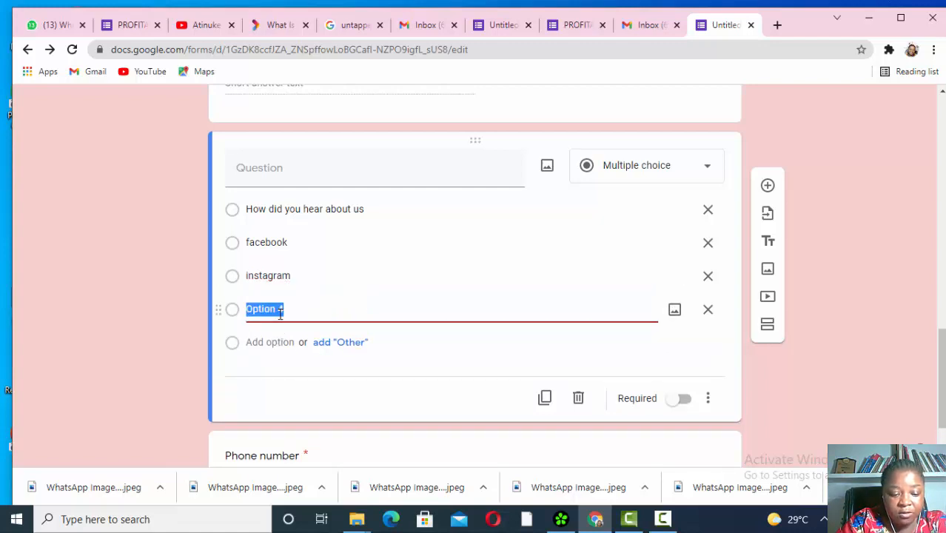
{"action": "type", "text": "Li"}
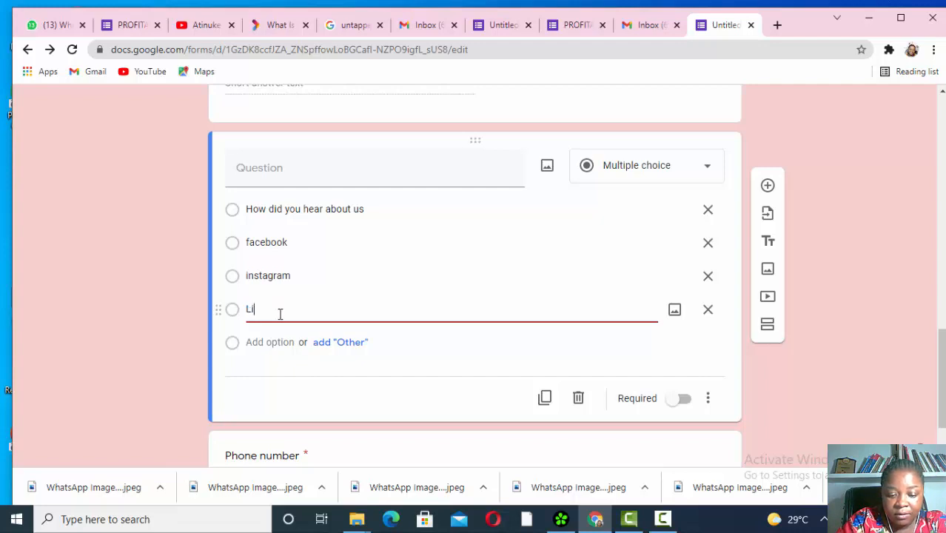
{"action": "type", "text": "nkedin"}
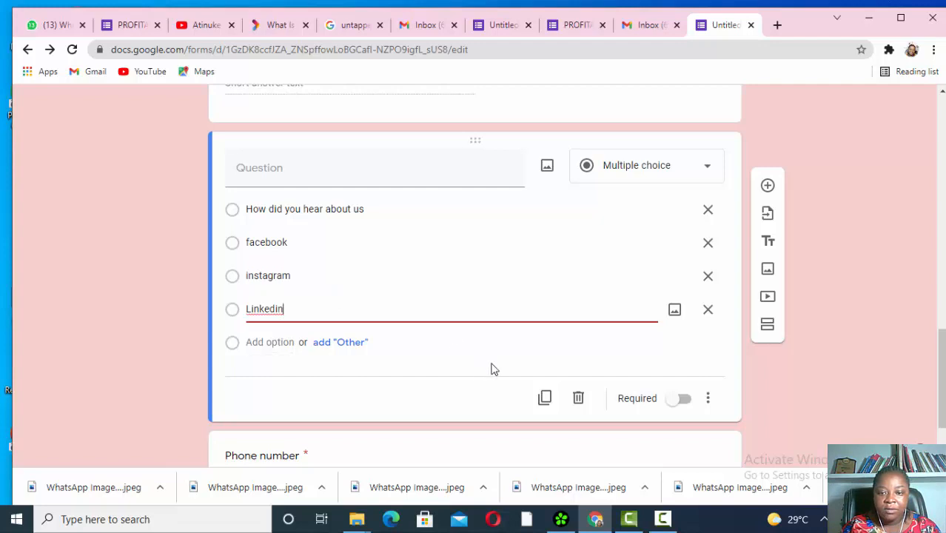
{"action": "scroll", "coordinate": [557, 334], "scroll_direction": "down", "scroll_amount": 3}
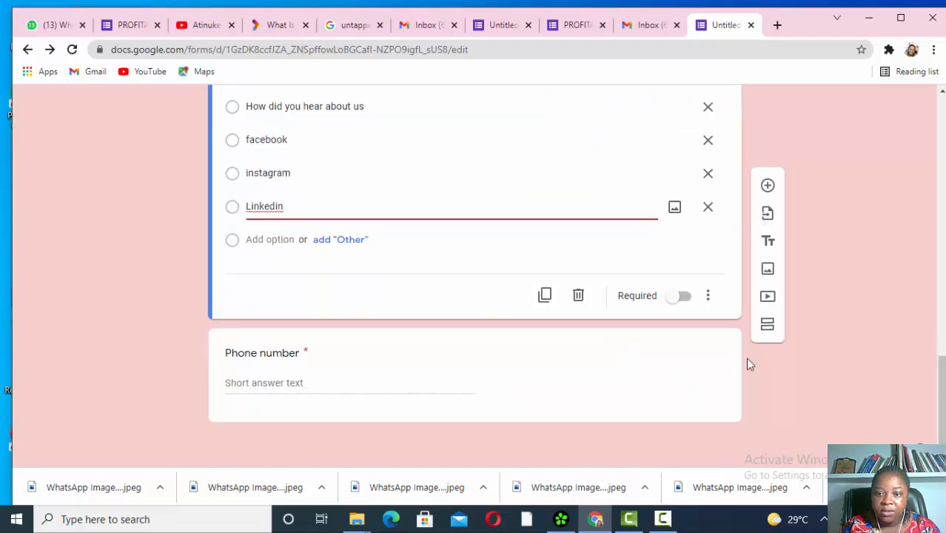
- Insert a short-answer question titled 'phone number' directly below the Email Address question
{"action": "left_click", "coordinate": [698, 380]}
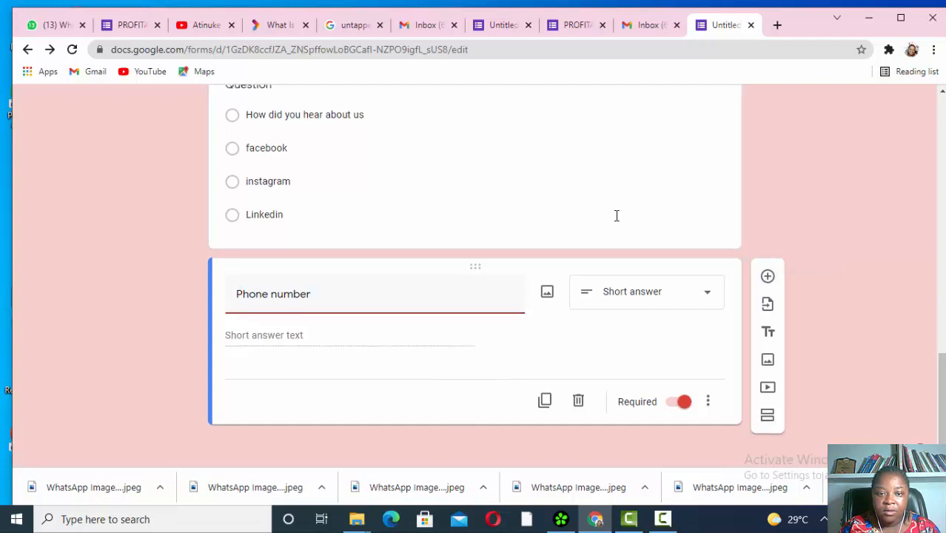
{"action": "scroll", "coordinate": [616, 215], "scroll_direction": "up", "scroll_amount": 4}
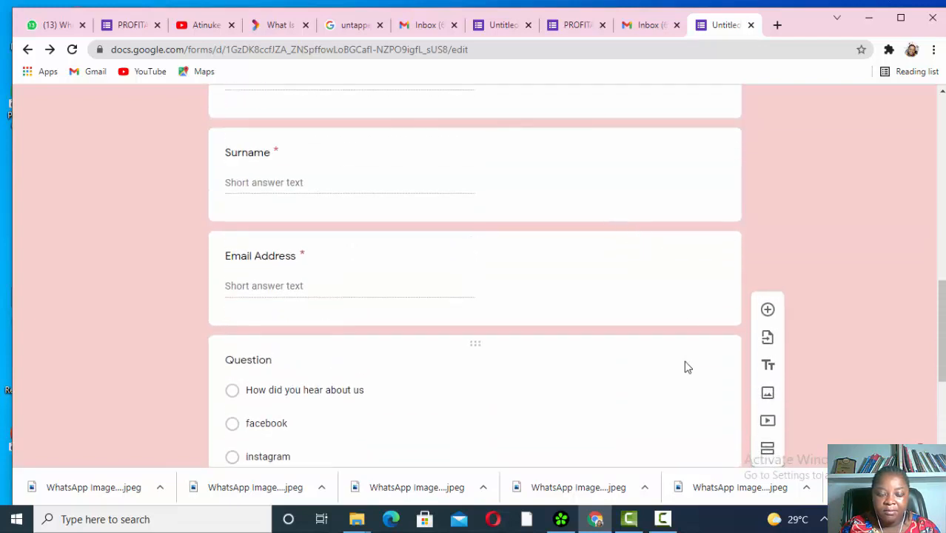
{"action": "scroll", "coordinate": [678, 378], "scroll_direction": "down", "scroll_amount": 1}
{"action": "left_click", "coordinate": [697, 246]}
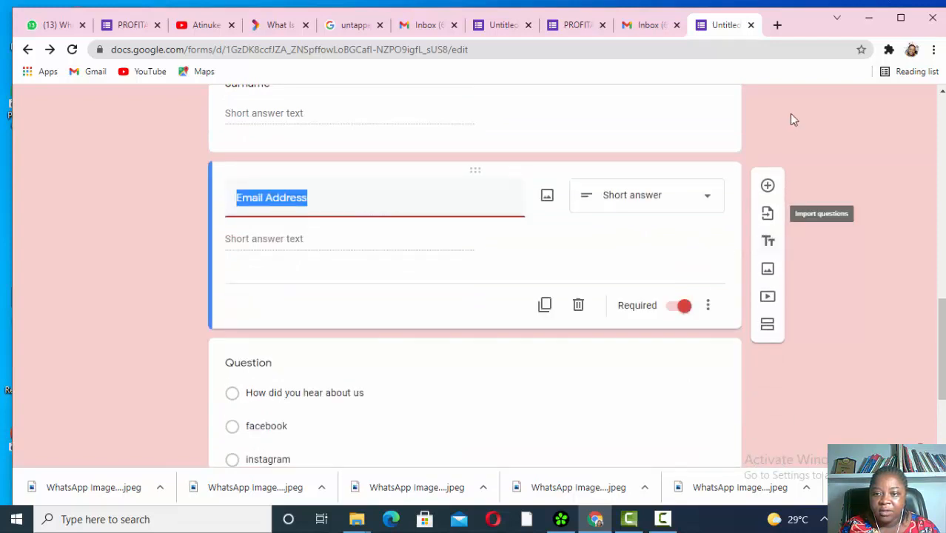
{"action": "left_click", "coordinate": [767, 185]}
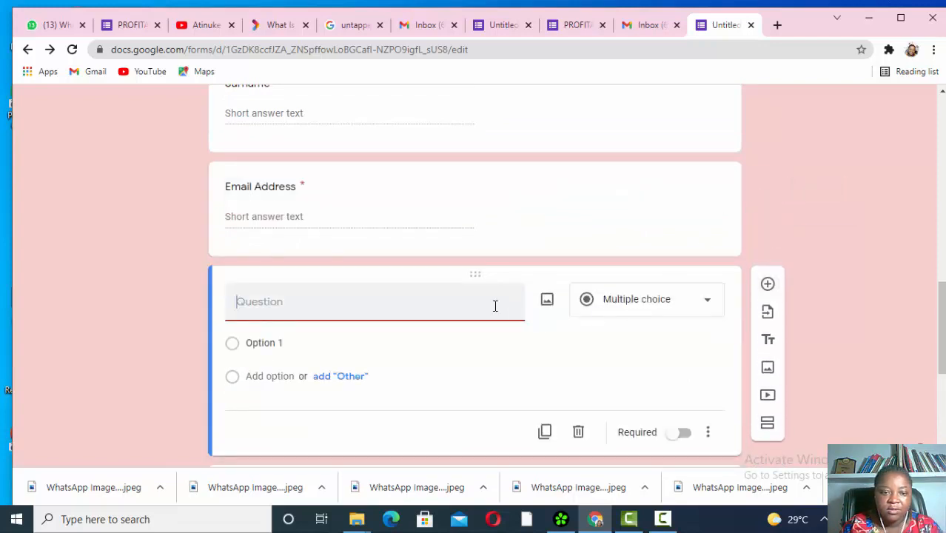
{"action": "type", "text": "ph"}
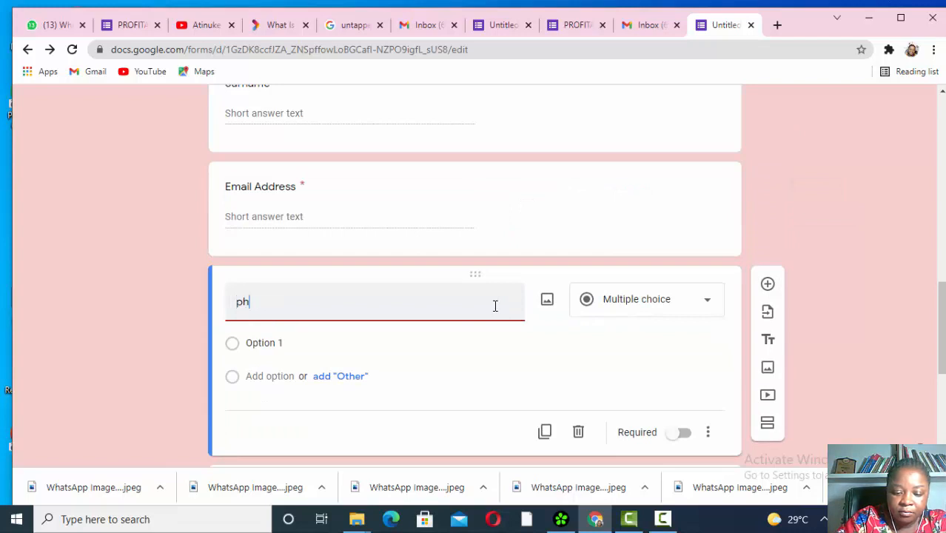
{"action": "type", "text": "one number"}
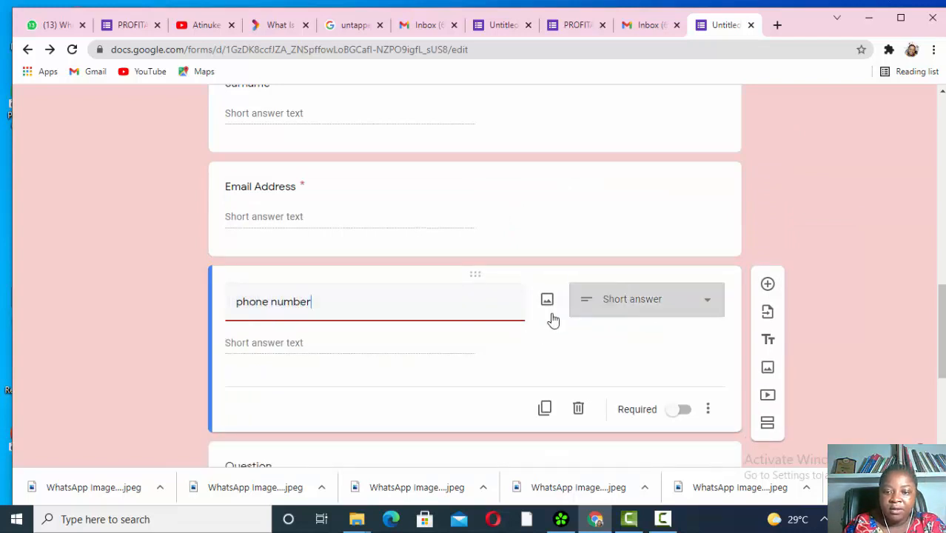
{"action": "scroll", "coordinate": [550, 317], "scroll_direction": "down", "scroll_amount": 5}
{"action": "scroll", "coordinate": [550, 319], "scroll_direction": "up", "scroll_amount": 3}
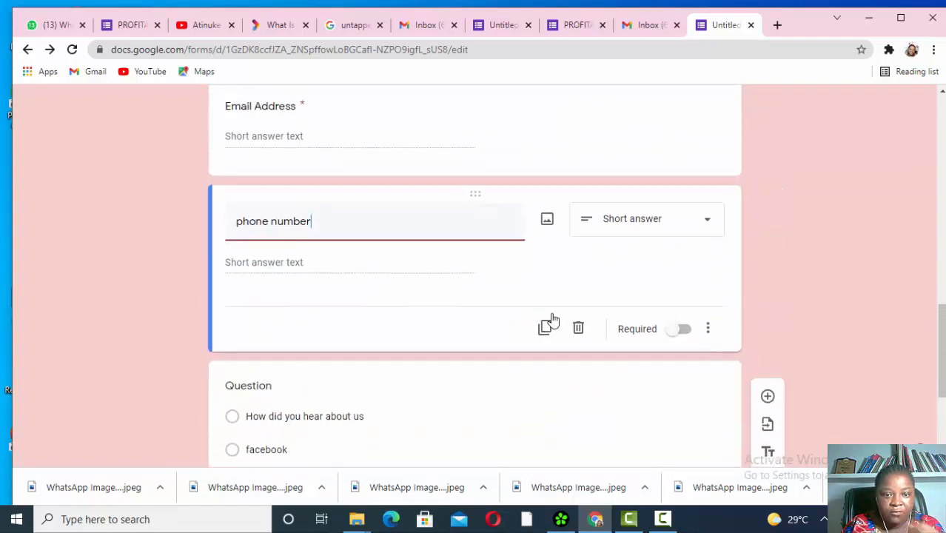
{"action": "scroll", "coordinate": [542, 403], "scroll_direction": "down", "scroll_amount": 3}
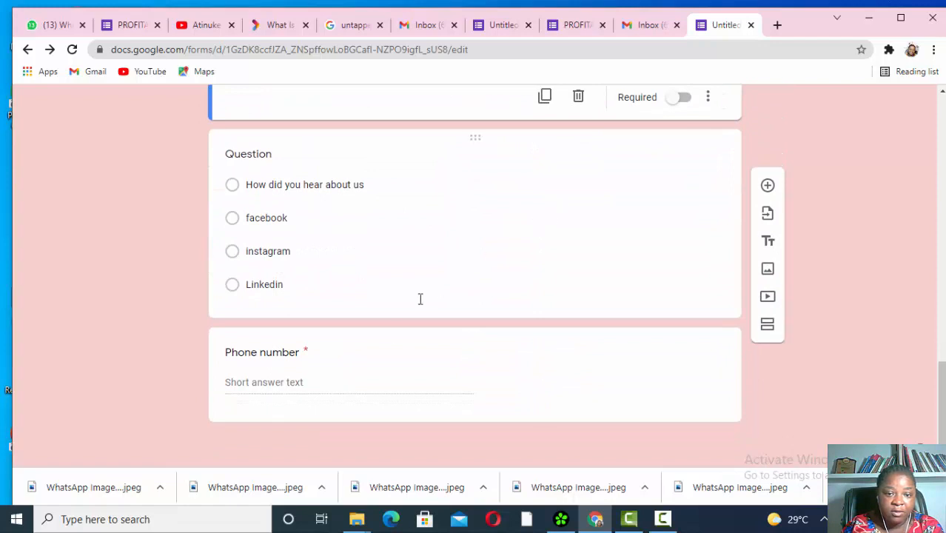
{"action": "left_click", "coordinate": [419, 370]}
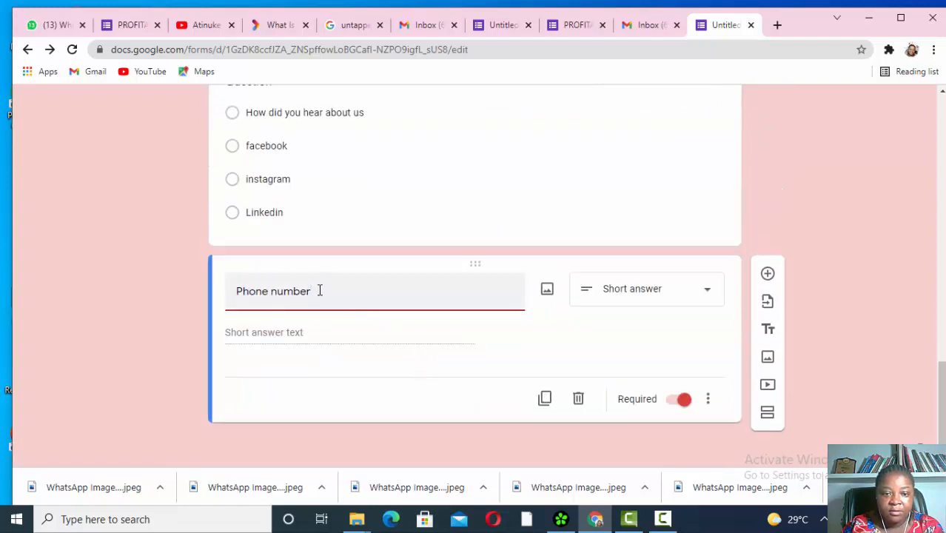
- Replace the Phone number title with 'how many pieces of silver ware are you ordering for'
{"action": "key", "text": "BackSpace"}
{"action": "key", "text": "BackSpace"}
{"action": "key", "text": "BackSpace"}
{"action": "key", "text": "BackSpace"}
{"action": "key", "text": "BackSpace"}
{"action": "key", "text": "BackSpace"}
{"action": "key", "text": "BackSpace"}
{"action": "key", "text": "BackSpace"}
{"action": "key", "text": "BackSpace"}
{"action": "key", "text": "BackSpace"}
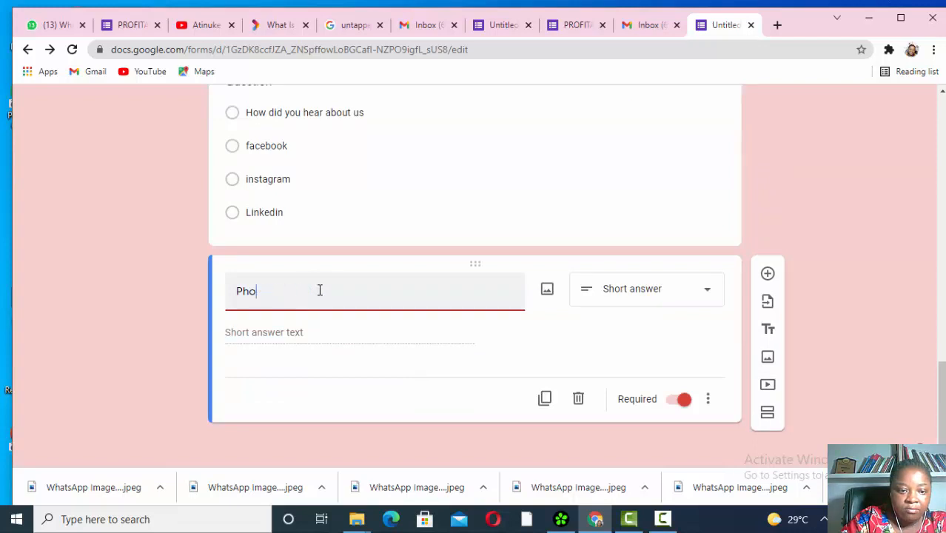
{"action": "type", "text": "w"}
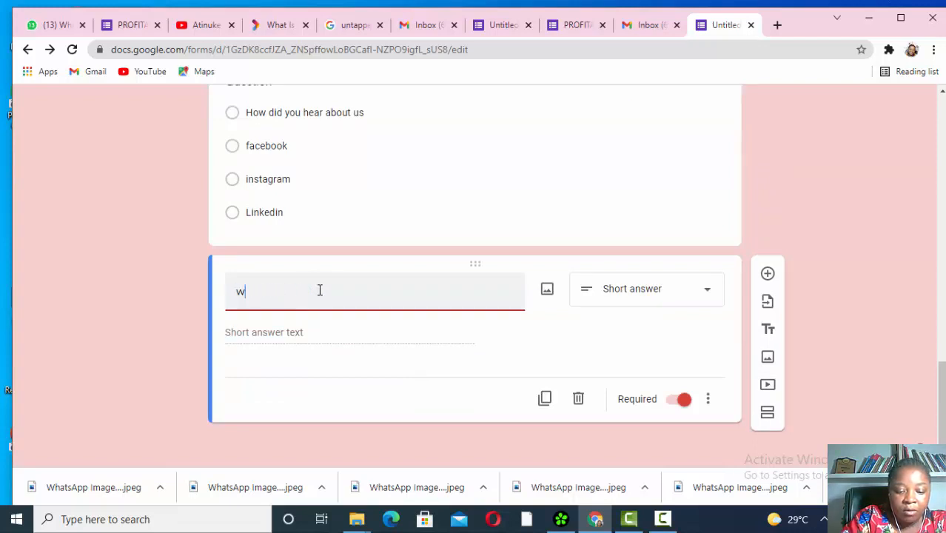
{"action": "type", "text": "hat are"}
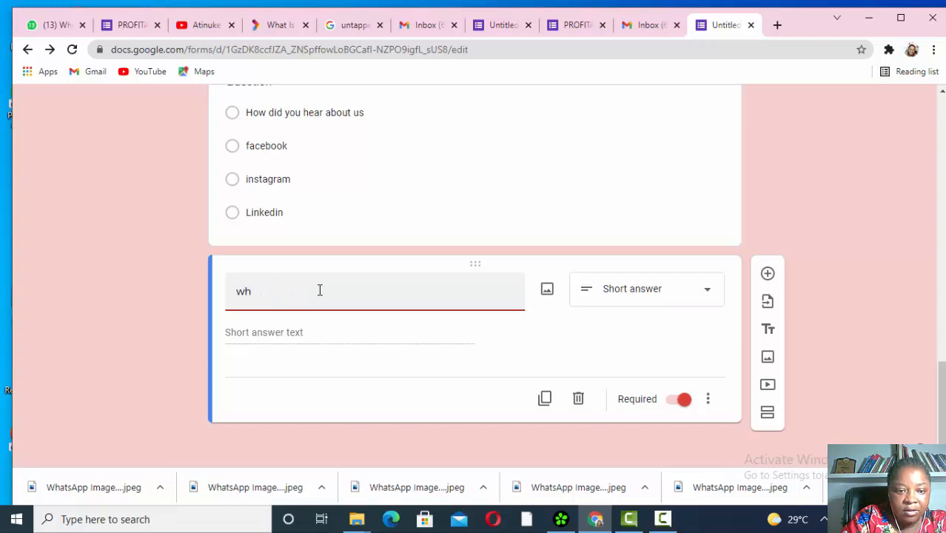
{"action": "key", "text": "BackSpace"}
{"action": "key", "text": "BackSpace"}
{"action": "type", "text": "how"}
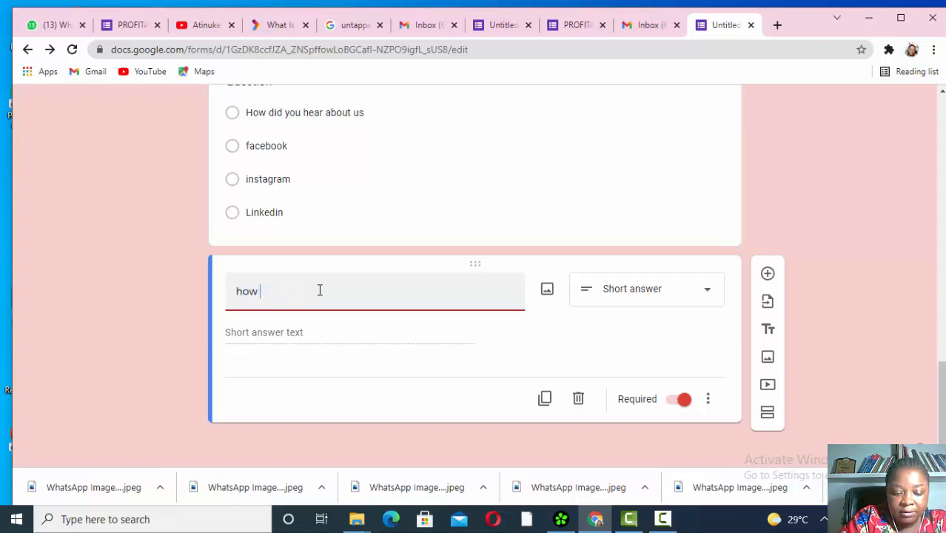
{"action": "type", "text": " many "}
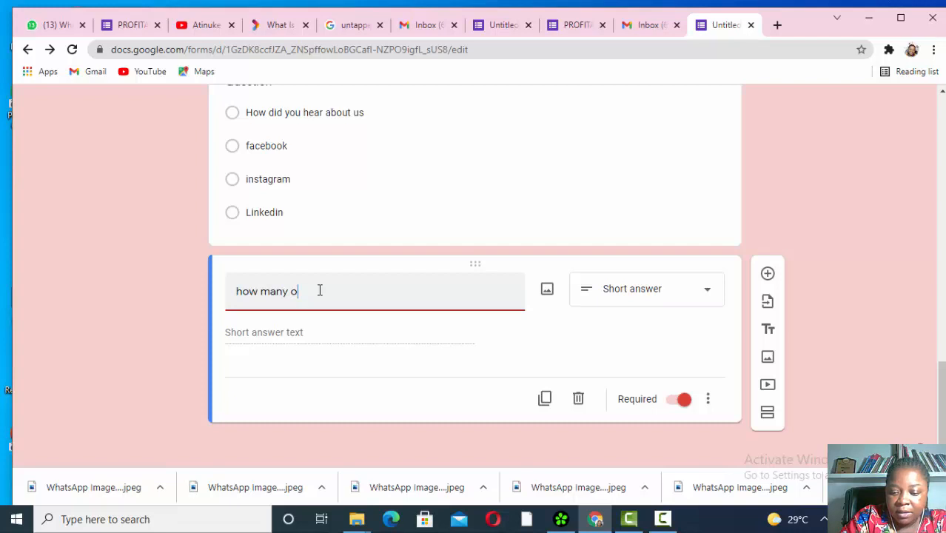
{"action": "type", "text": "piece"}
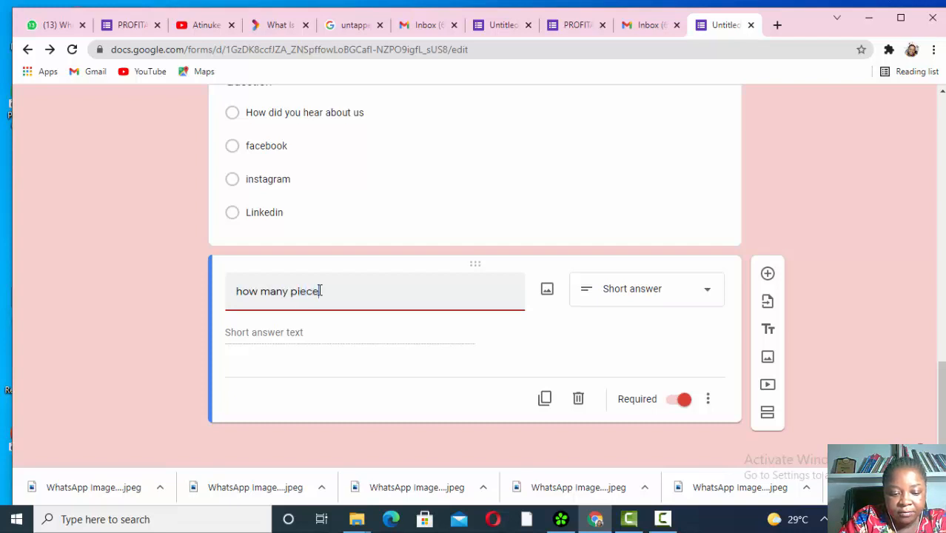
{"action": "type", "text": "s of"}
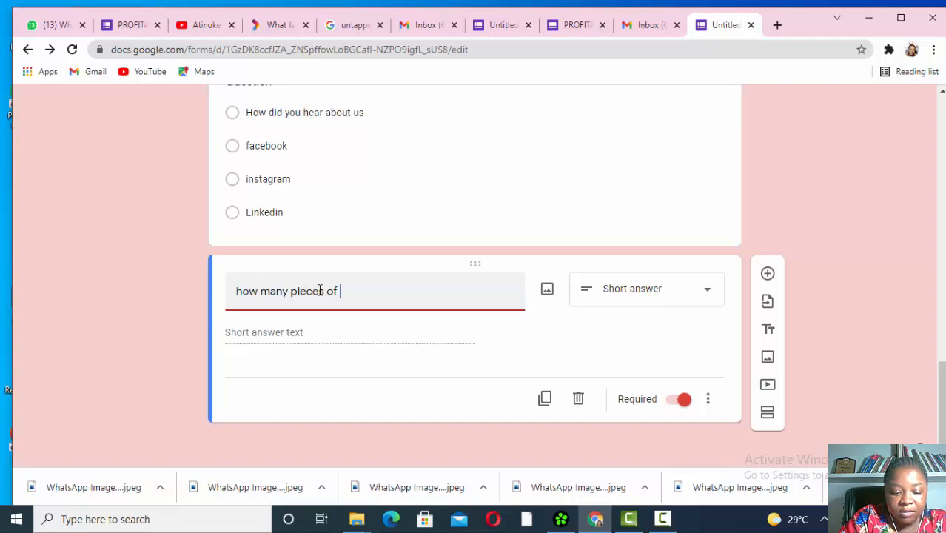
{"action": "type", "text": " silve"}
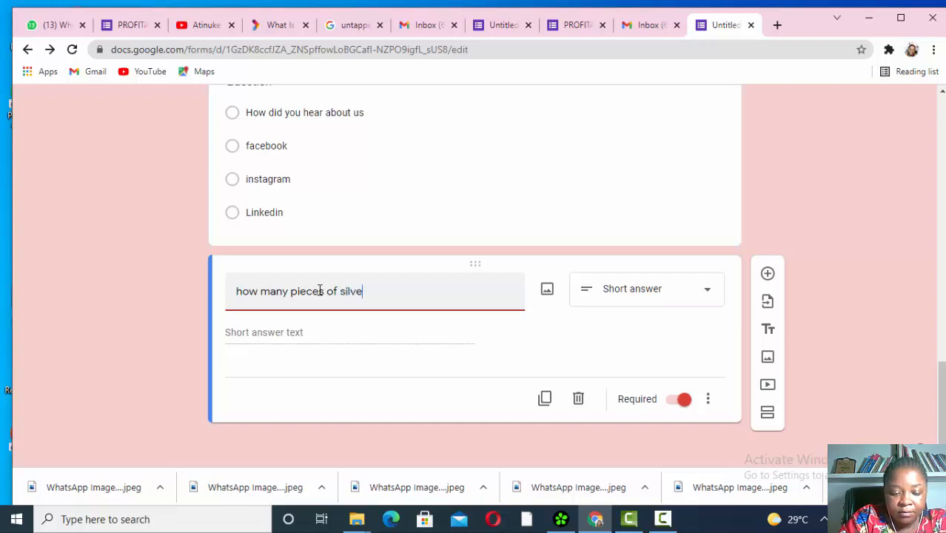
{"action": "type", "text": "r warer"}
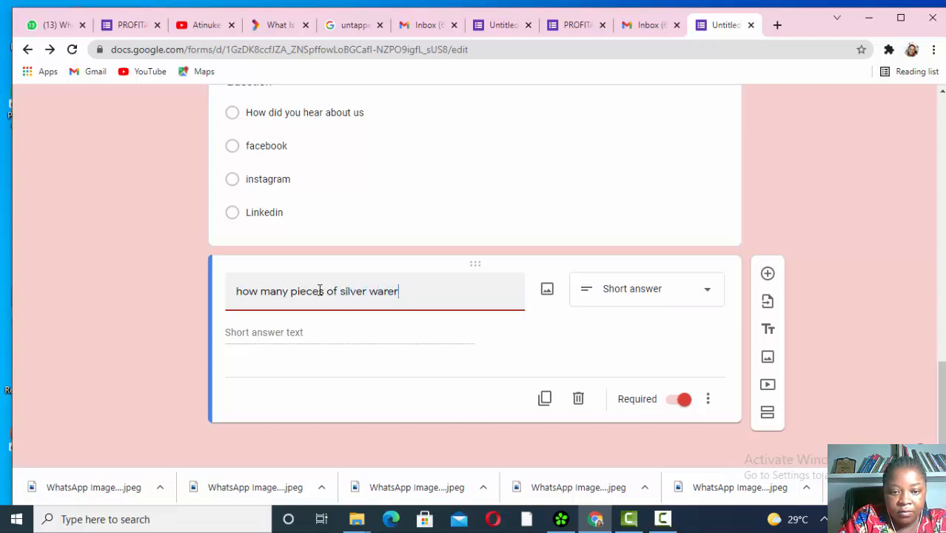
{"action": "key", "text": "BackSpace"}
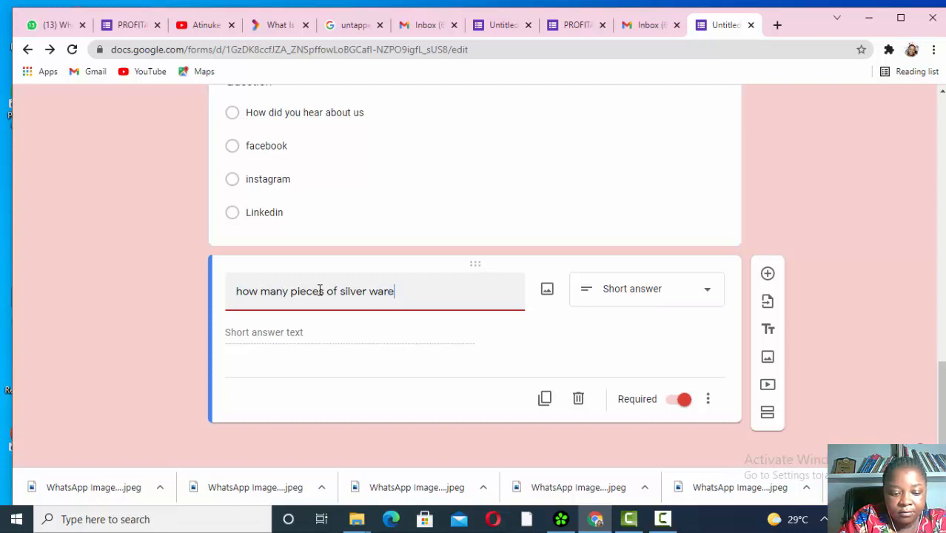
{"action": "type", "text": "are you or"}
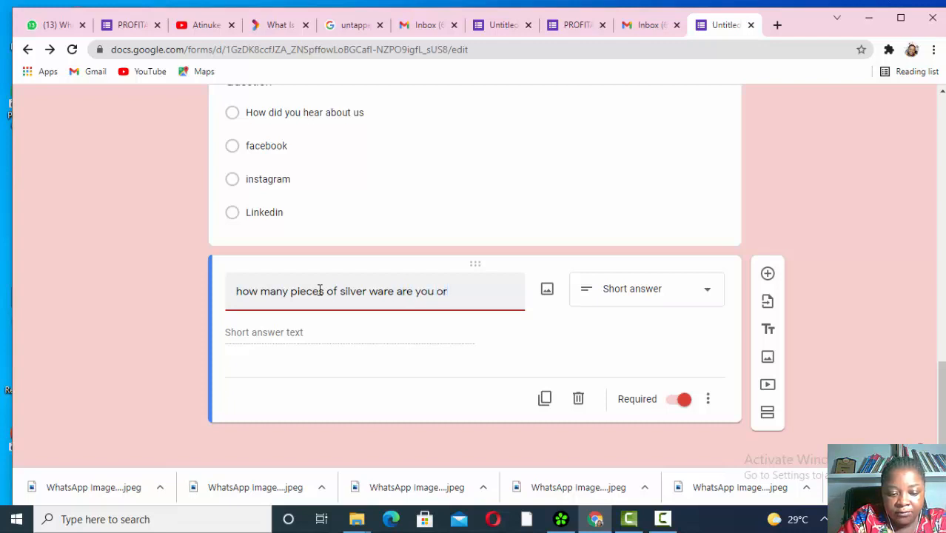
{"action": "type", "text": "dering "}
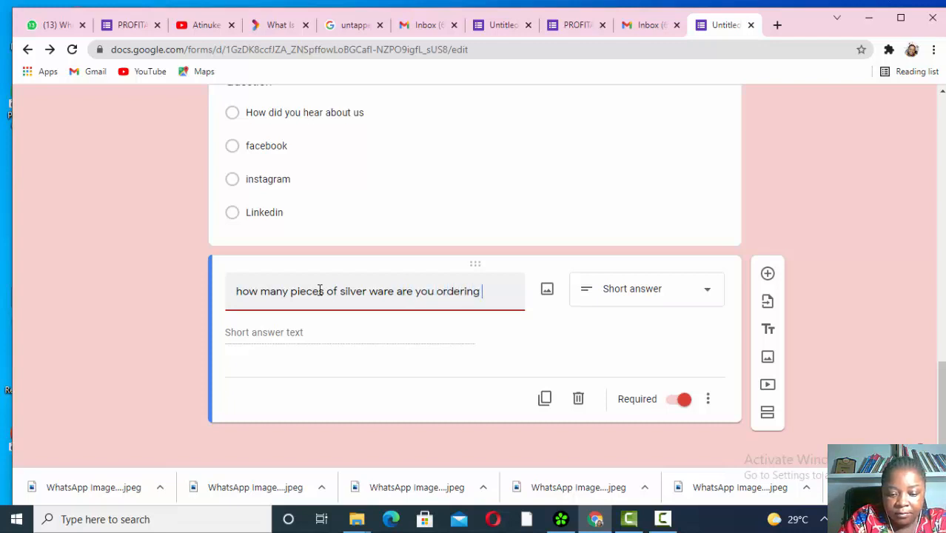
{"action": "type", "text": "for"}
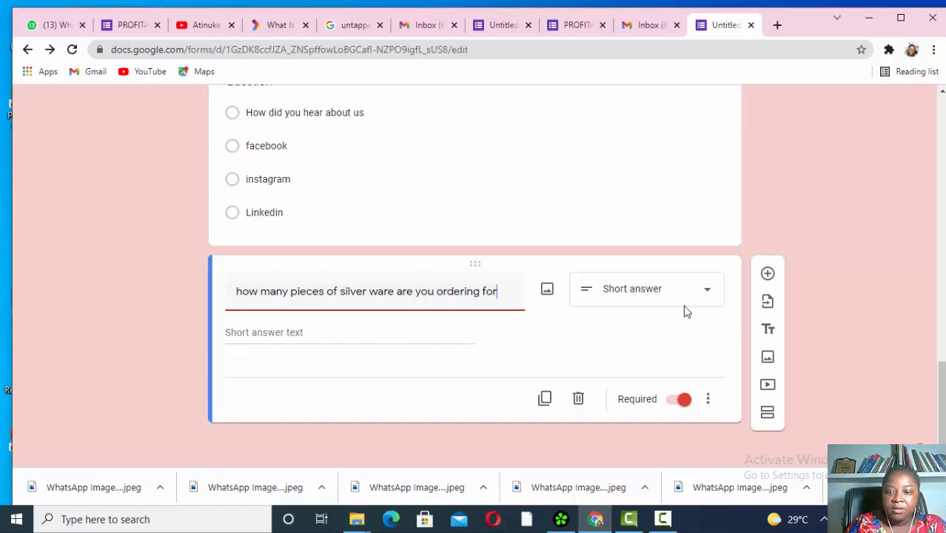
- Turn the silverware question into Checkboxes with the options 50, 100 and 200
{"action": "left_click", "coordinate": [708, 293]}
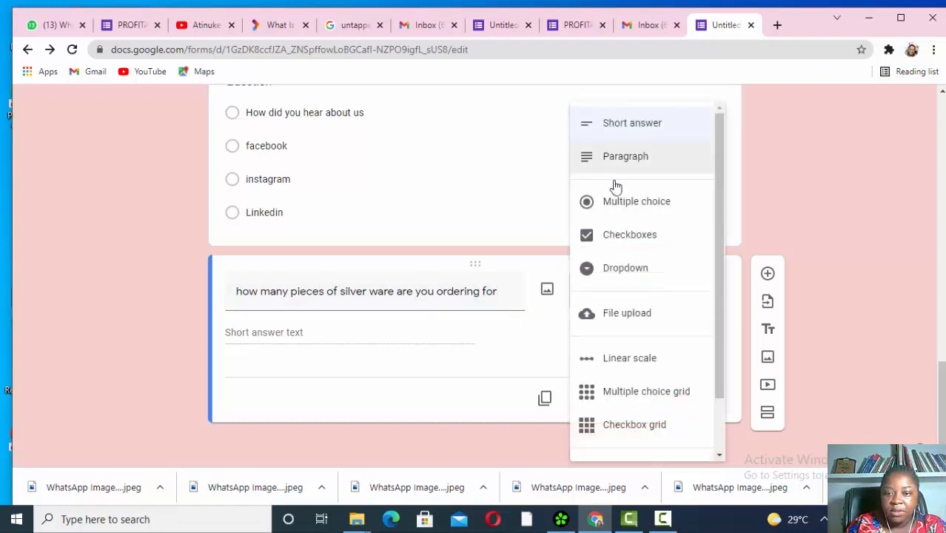
{"action": "left_click", "coordinate": [630, 239]}
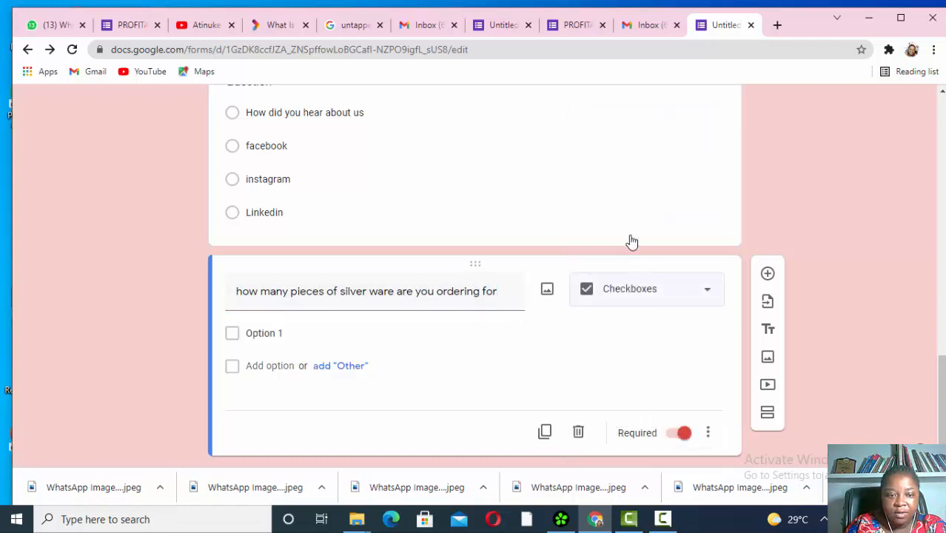
{"action": "left_click", "coordinate": [266, 333]}
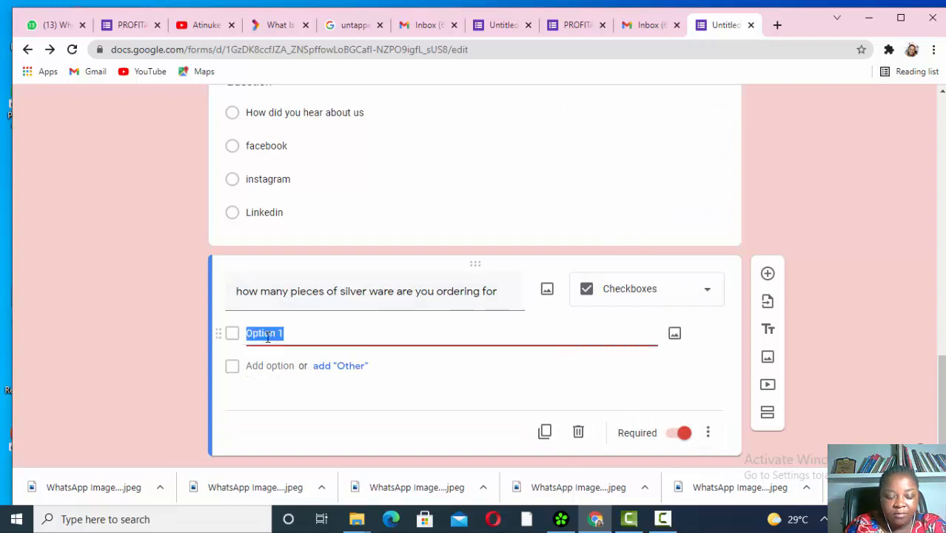
{"action": "type", "text": "5"}
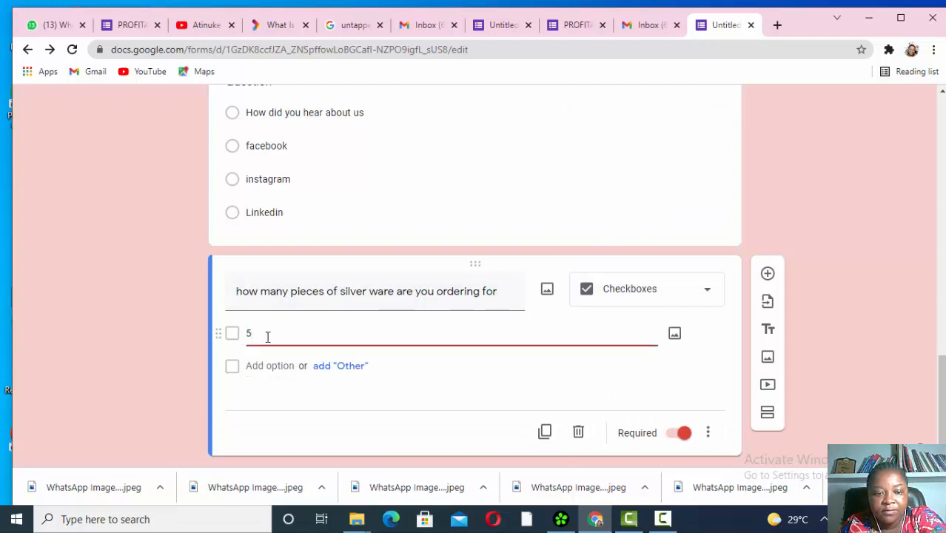
{"action": "type", "text": "0"}
{"action": "left_click", "coordinate": [293, 399]}
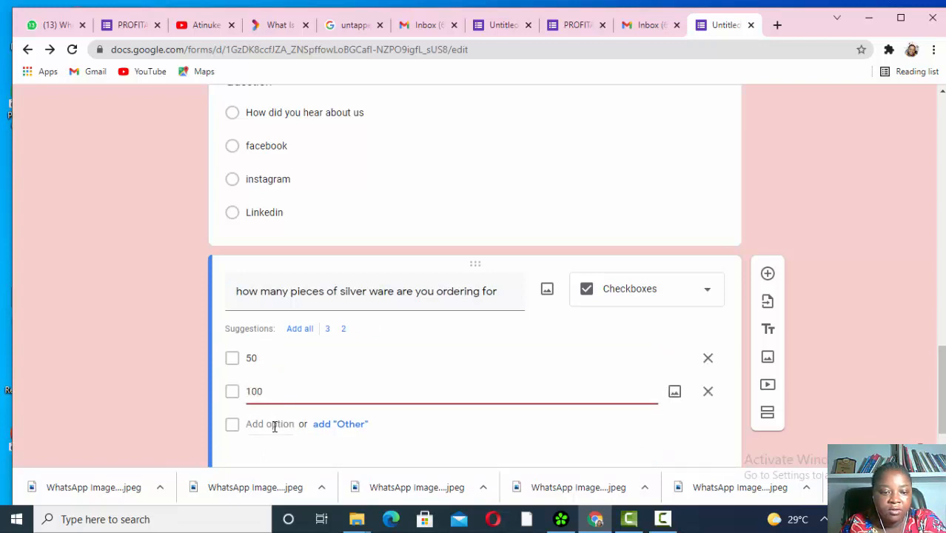
{"action": "left_click", "coordinate": [273, 424]}
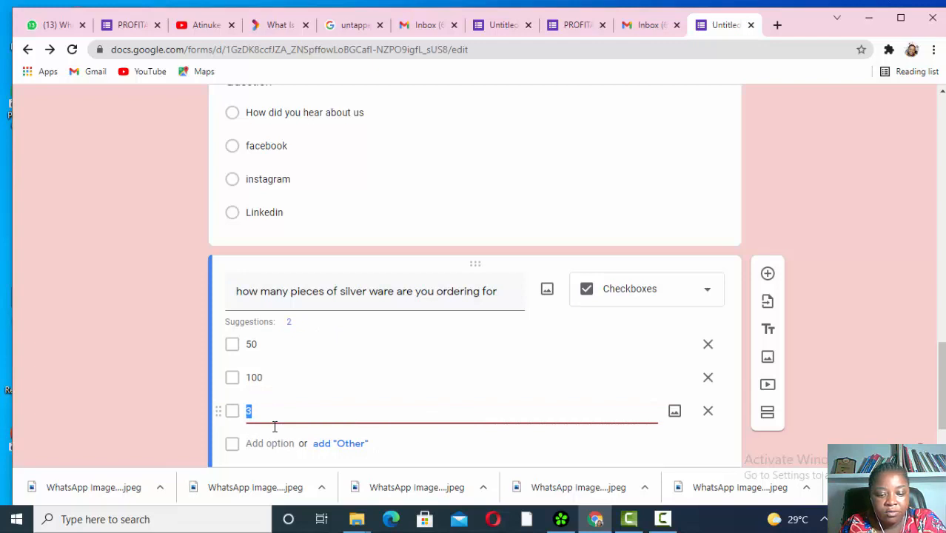
{"action": "type", "text": "00"}
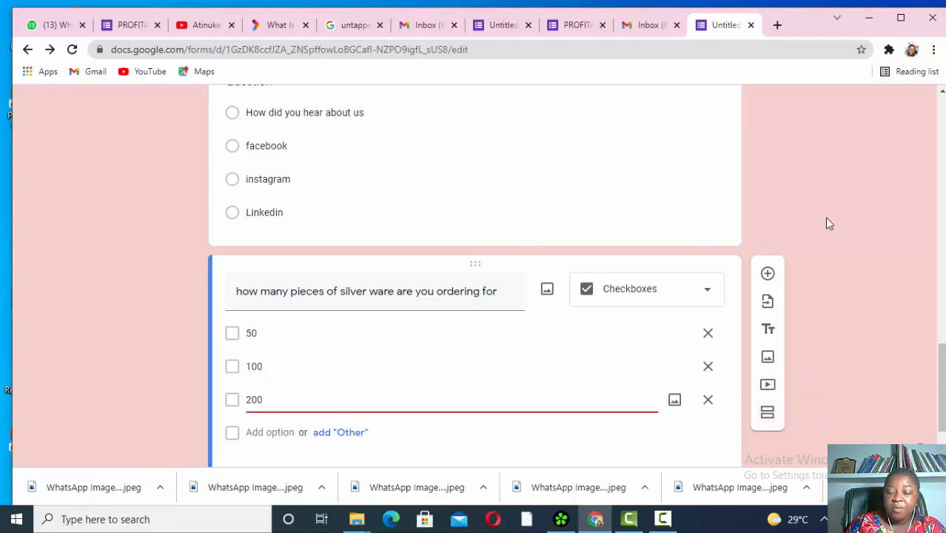
{"action": "scroll", "coordinate": [824, 216], "scroll_direction": "down", "scroll_amount": 2}
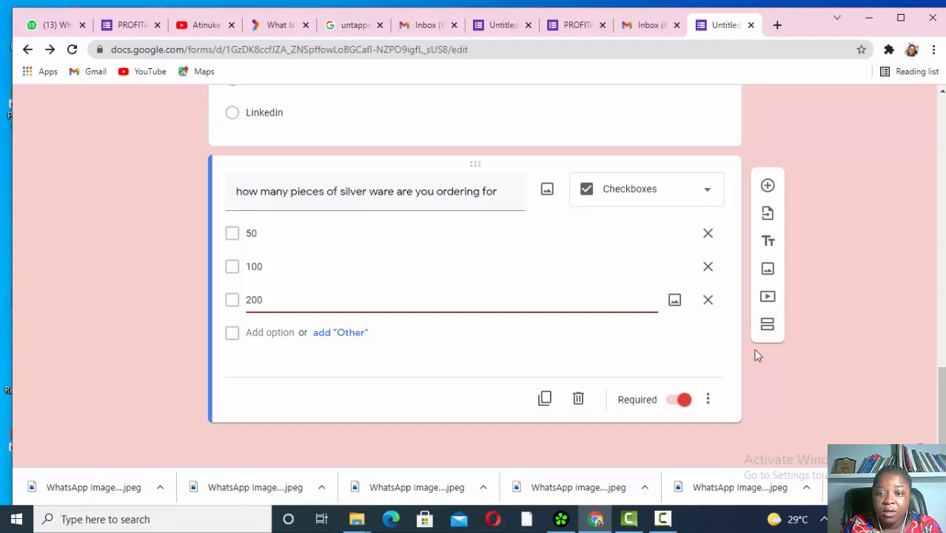
- Add an Untitled Section after the silverware question holding one blank multiple-choice question
{"action": "left_click", "coordinate": [765, 326]}
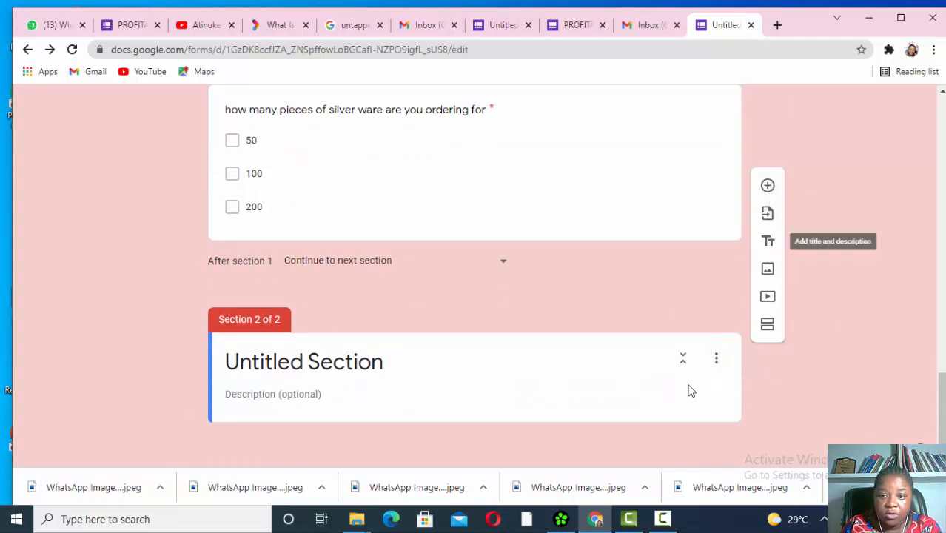
{"action": "left_click", "coordinate": [653, 379]}
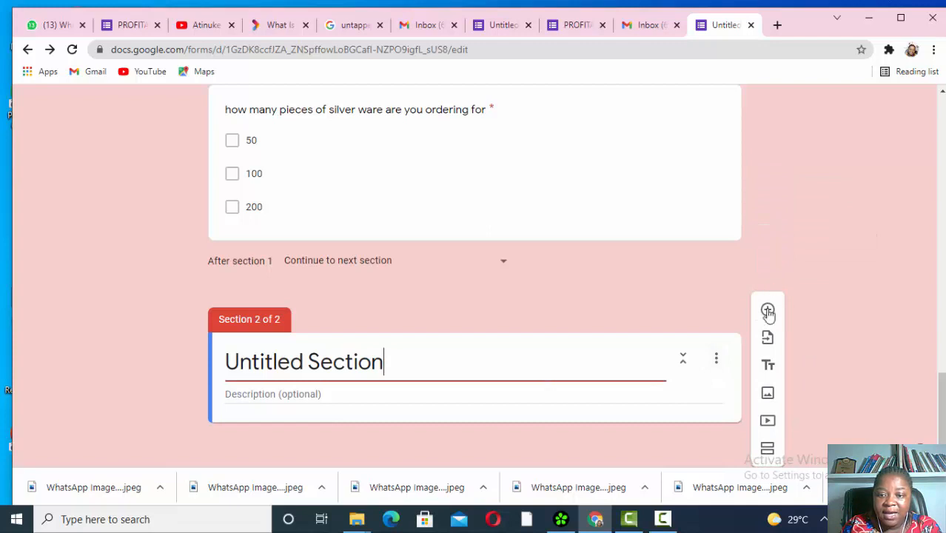
{"action": "left_click", "coordinate": [768, 309]}
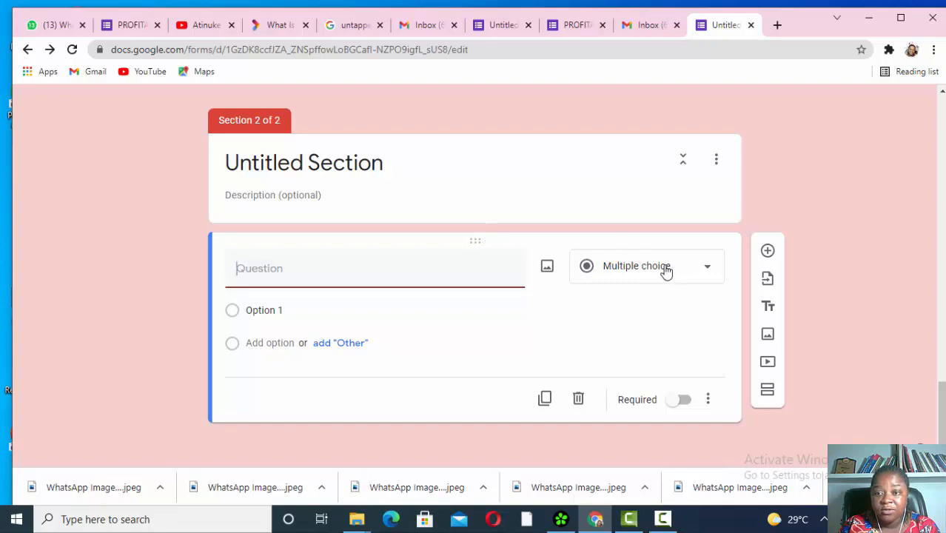
{"action": "scroll", "coordinate": [667, 218], "scroll_direction": "up", "scroll_amount": 12}
{"action": "scroll", "coordinate": [668, 220], "scroll_direction": "up", "scroll_amount": 10}
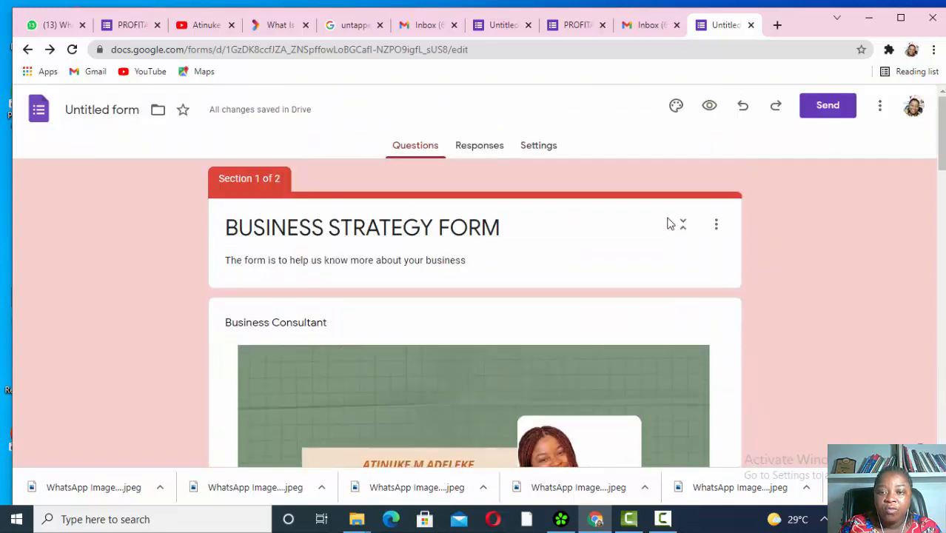
- Preview BUSINESS STRATEGY FORM as a respondent and scroll through its questions
{"action": "left_click", "coordinate": [709, 109]}
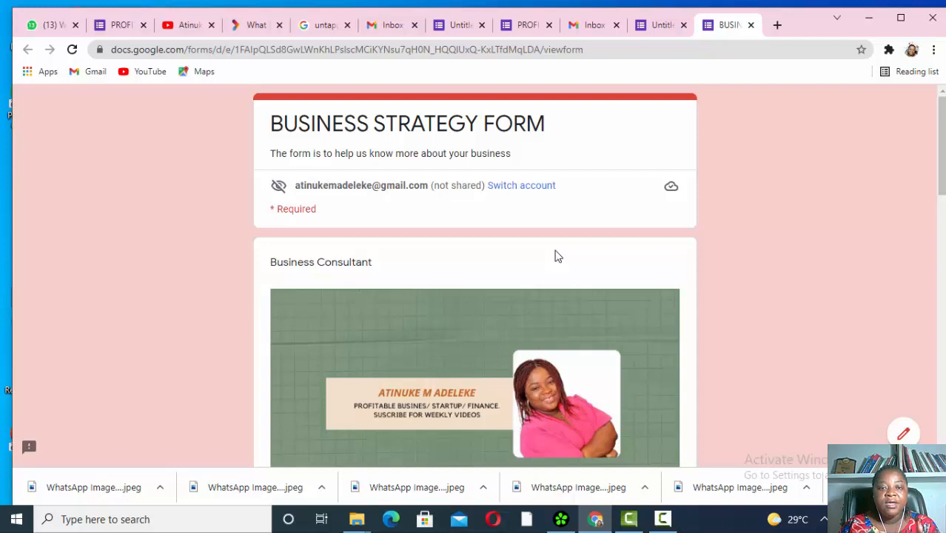
{"action": "scroll", "coordinate": [558, 256], "scroll_direction": "down", "scroll_amount": 12}
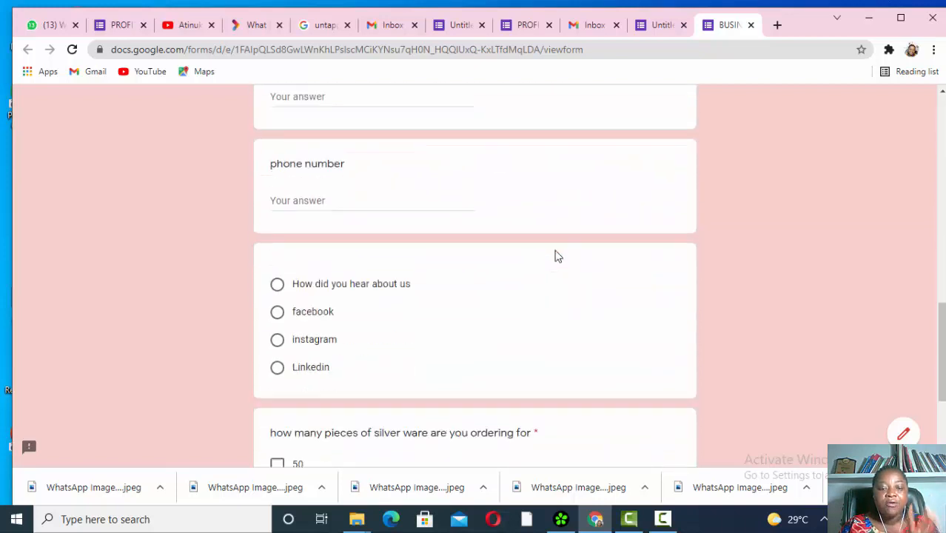
{"action": "scroll", "coordinate": [557, 256], "scroll_direction": "down", "scroll_amount": 2}
{"action": "scroll", "coordinate": [557, 256], "scroll_direction": "up", "scroll_amount": 7}
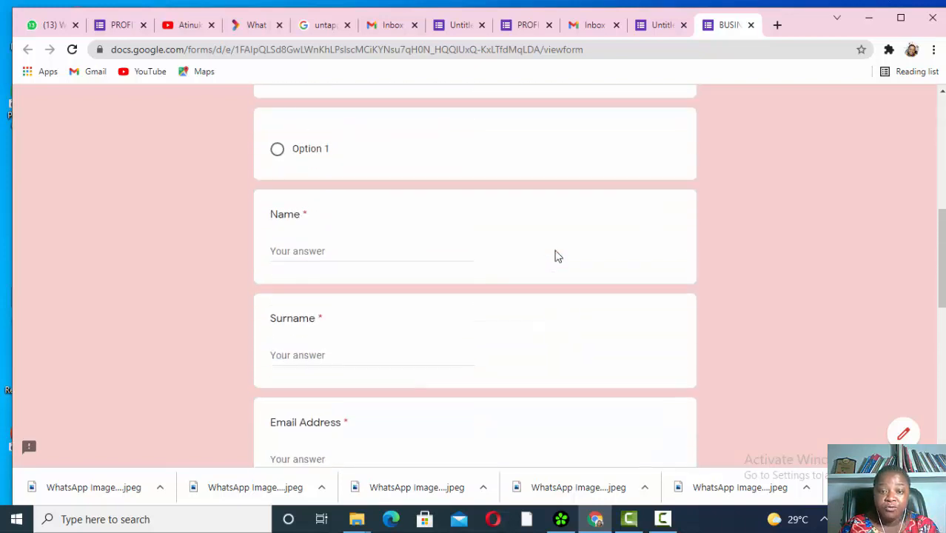
{"action": "scroll", "coordinate": [558, 256], "scroll_direction": "down", "scroll_amount": 7}
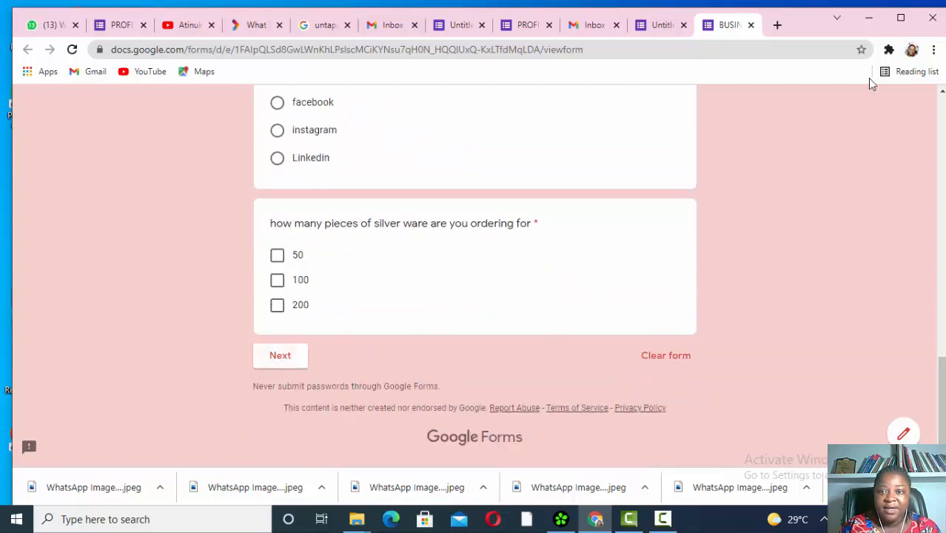
- Back in the editor, delete the blank multiple-choice question in the second section
{"action": "left_click", "coordinate": [660, 25]}
{"action": "scroll", "coordinate": [601, 242], "scroll_direction": "down", "scroll_amount": 15}
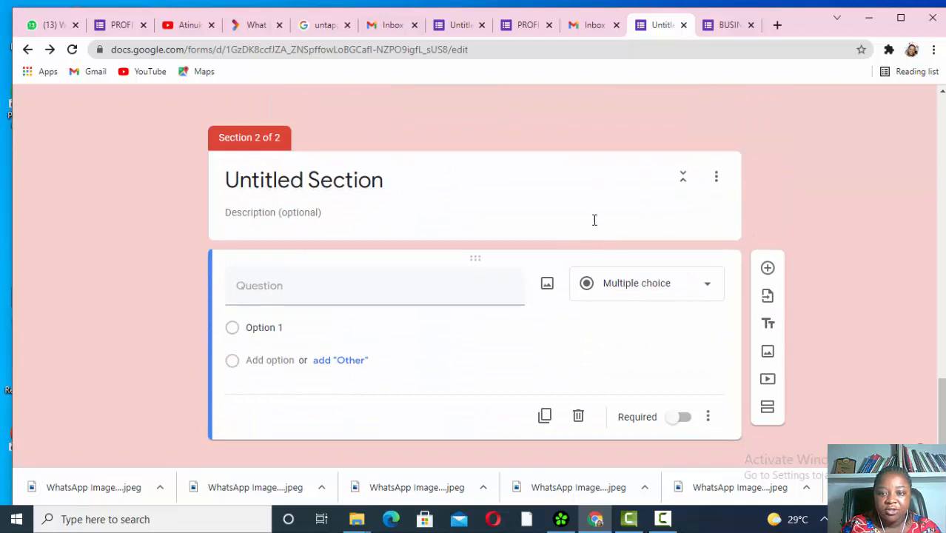
{"action": "left_click", "coordinate": [548, 326]}
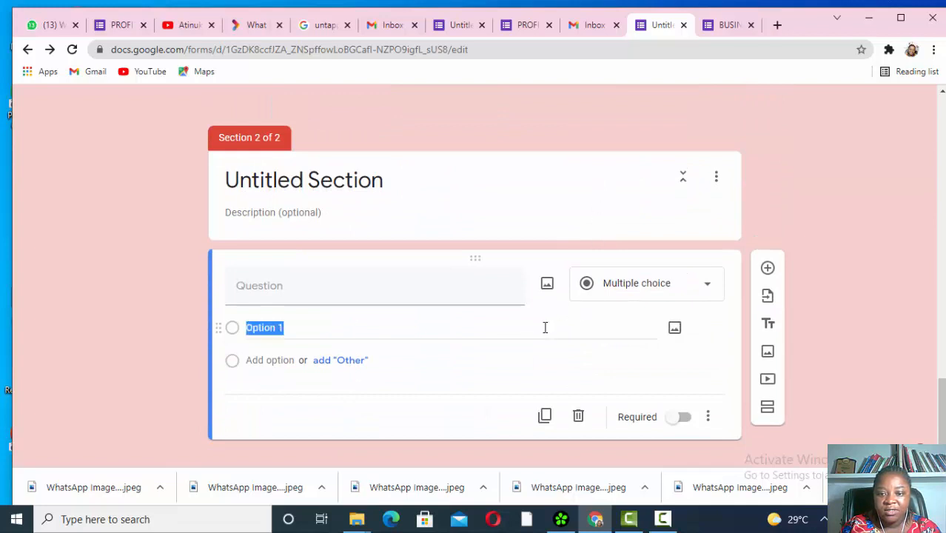
{"action": "left_click", "coordinate": [577, 416]}
- Delete the empty second Untitled Section through its options menu
{"action": "left_click", "coordinate": [551, 344]}
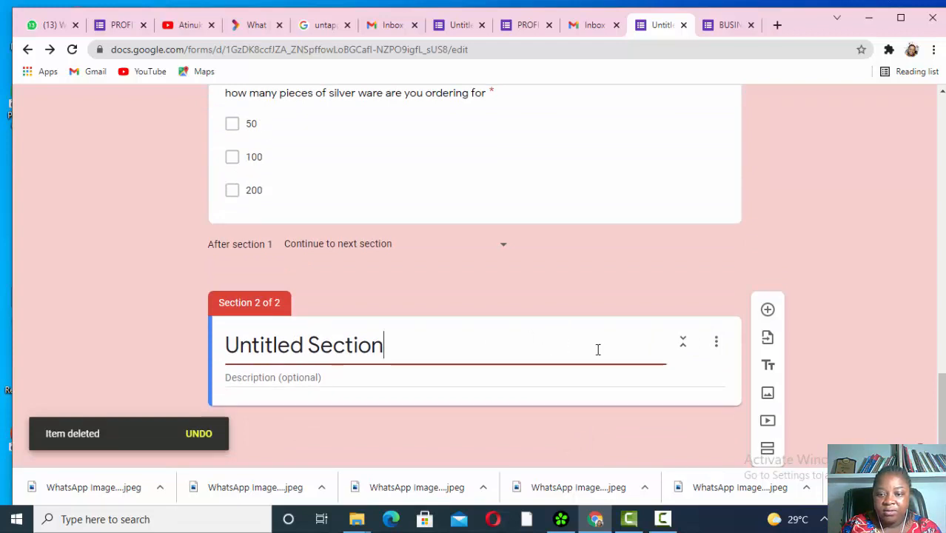
{"action": "left_click", "coordinate": [716, 343]}
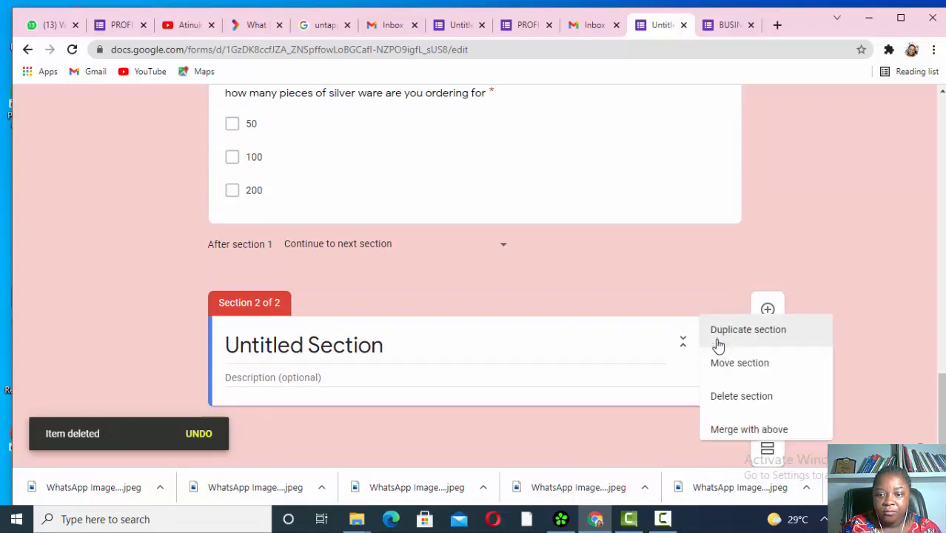
{"action": "left_click", "coordinate": [729, 401]}
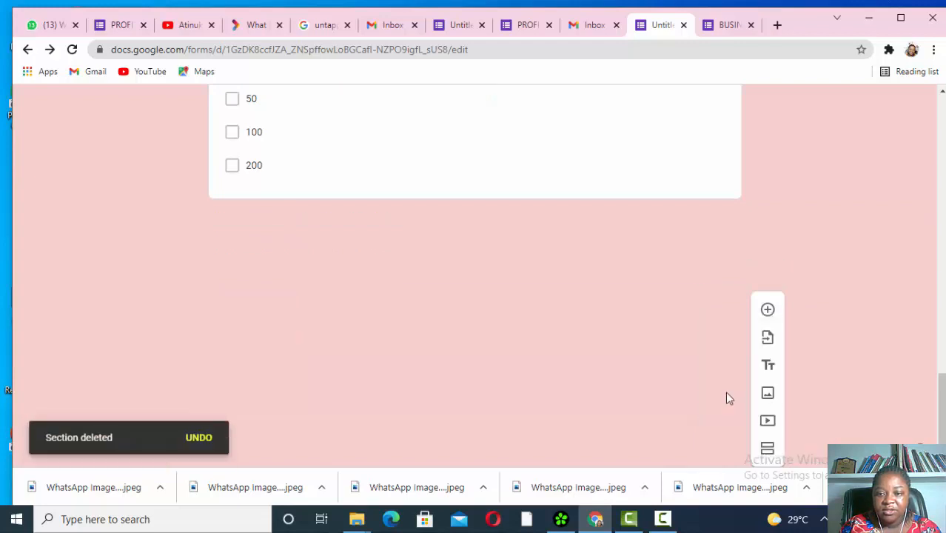
{"action": "scroll", "coordinate": [697, 108], "scroll_direction": "up", "scroll_amount": 15}
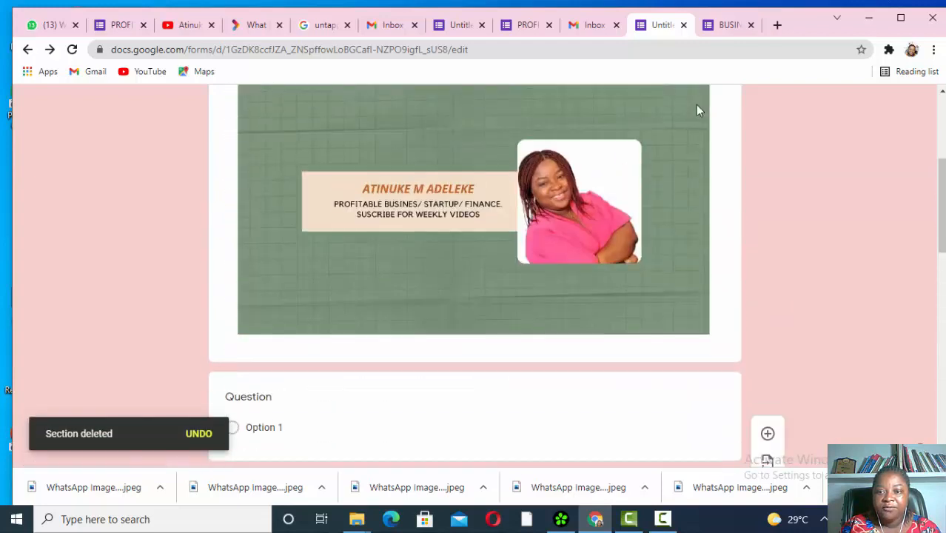
- Preview the one-section form down to its Submit button, then close both preview tabs
{"action": "left_click", "coordinate": [709, 110]}
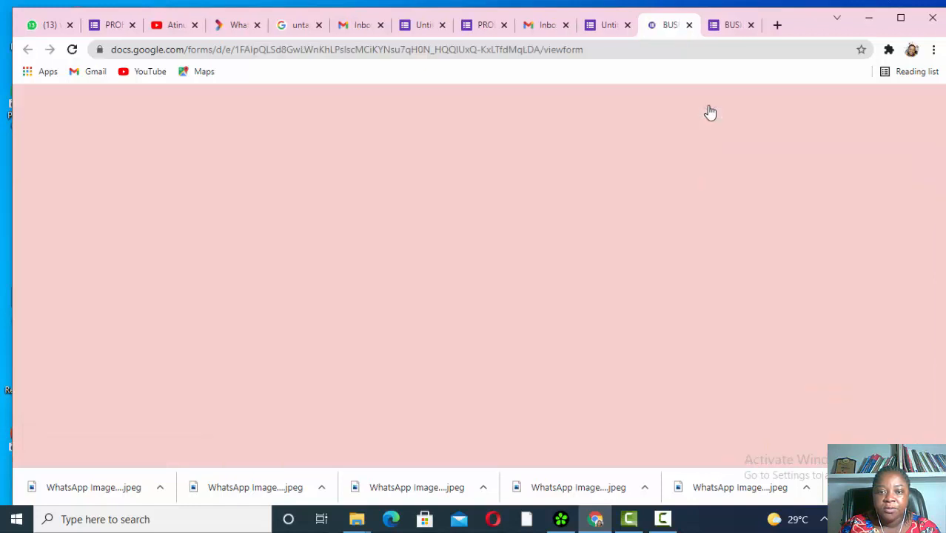
{"action": "scroll", "coordinate": [611, 211], "scroll_direction": "down", "scroll_amount": 3}
{"action": "scroll", "coordinate": [602, 210], "scroll_direction": "down", "scroll_amount": 10}
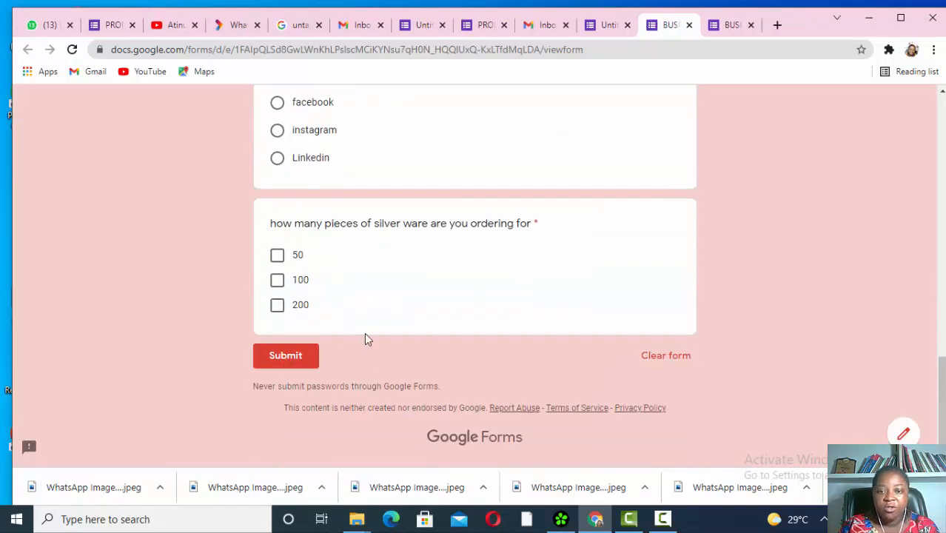
{"action": "scroll", "coordinate": [365, 338], "scroll_direction": "up", "scroll_amount": 3}
{"action": "scroll", "coordinate": [365, 338], "scroll_direction": "up", "scroll_amount": 8}
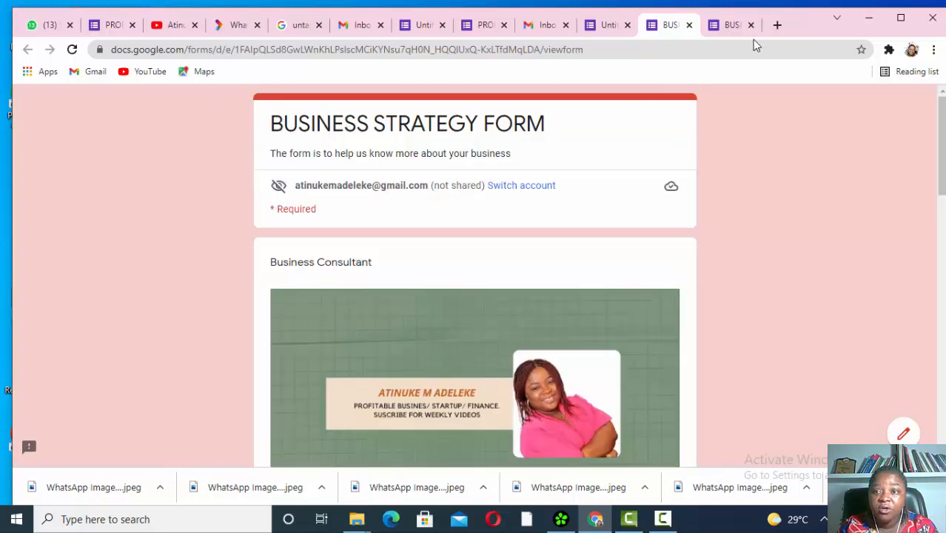
{"action": "left_click", "coordinate": [750, 25]}
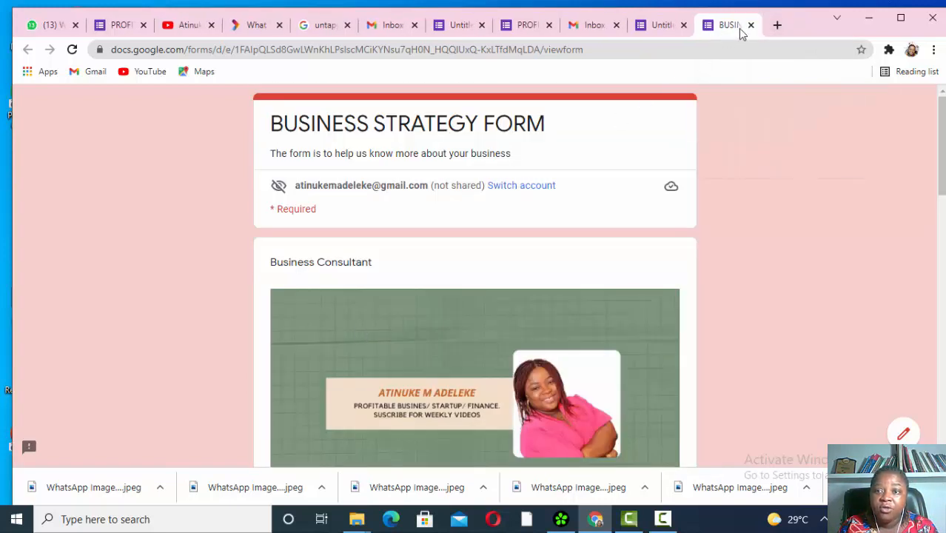
{"action": "left_click", "coordinate": [751, 25]}
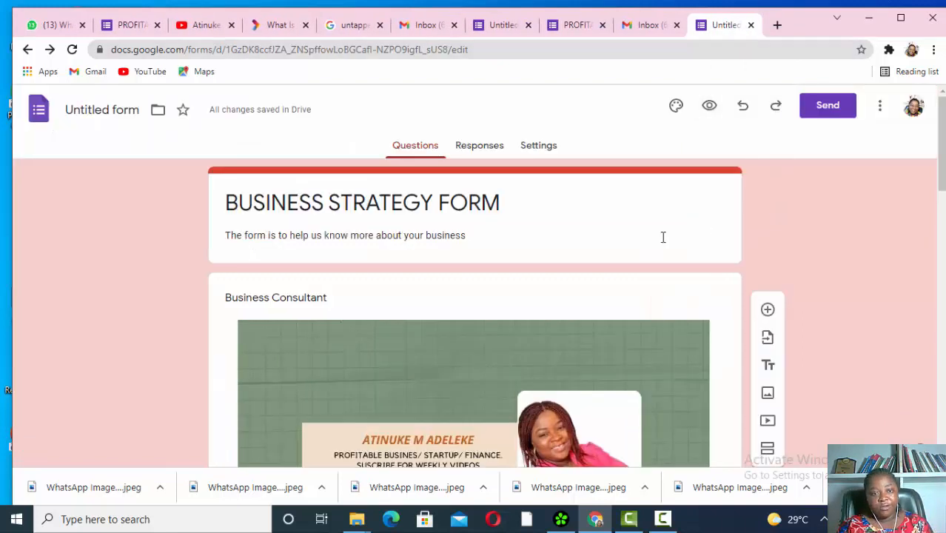
- Start an email invite with a recipient address, include the form, and erase the default message
{"action": "scroll", "coordinate": [663, 243], "scroll_direction": "down", "scroll_amount": 5}
{"action": "scroll", "coordinate": [662, 244], "scroll_direction": "up", "scroll_amount": 5}
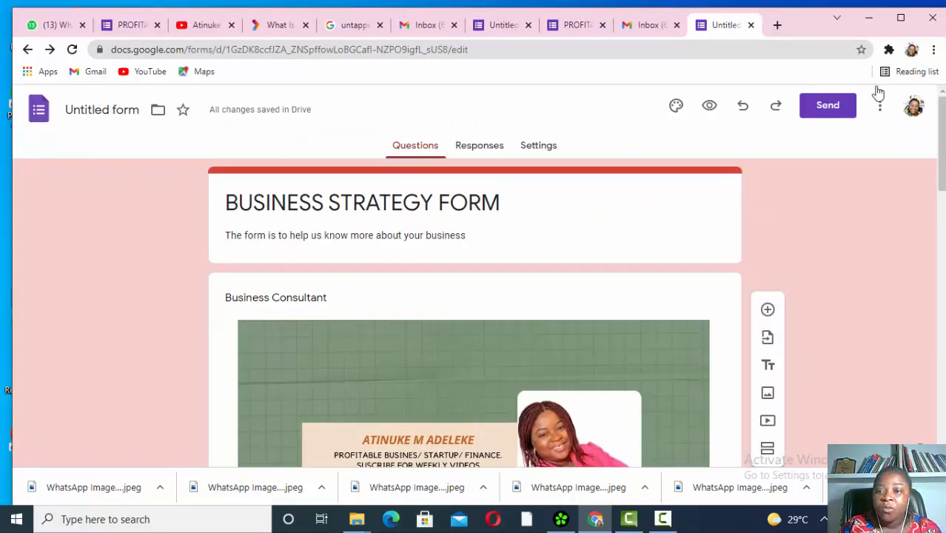
{"action": "left_click", "coordinate": [829, 105]}
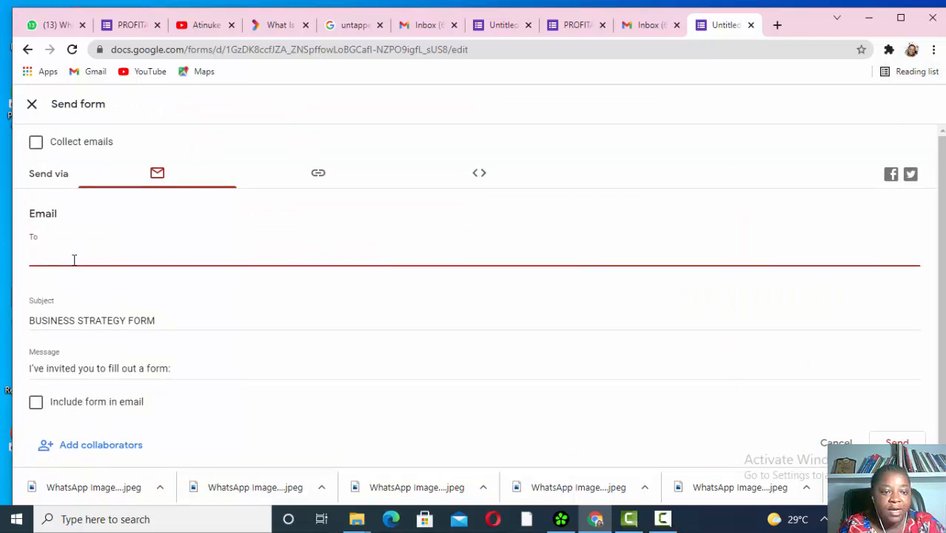
{"action": "type", "text": "a"}
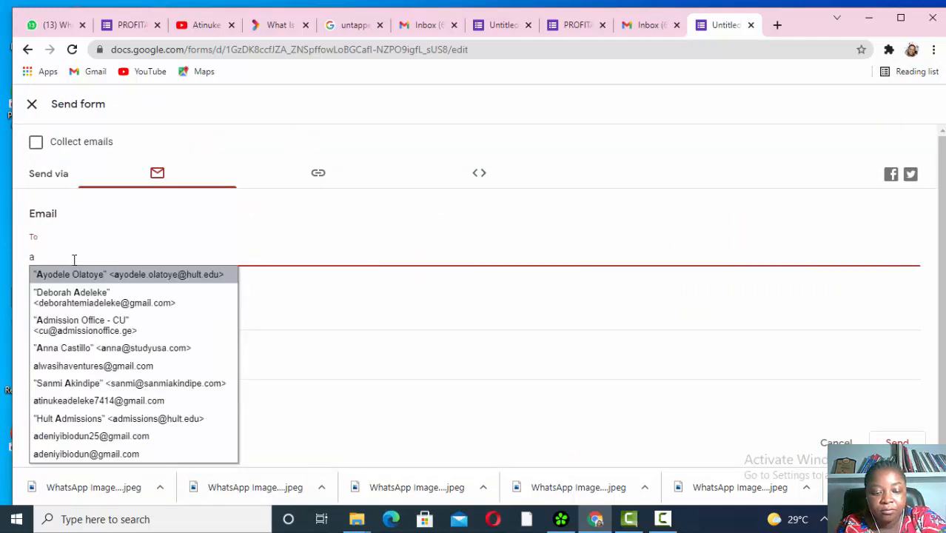
{"action": "type", "text": "t"}
{"action": "left_click", "coordinate": [74, 274]}
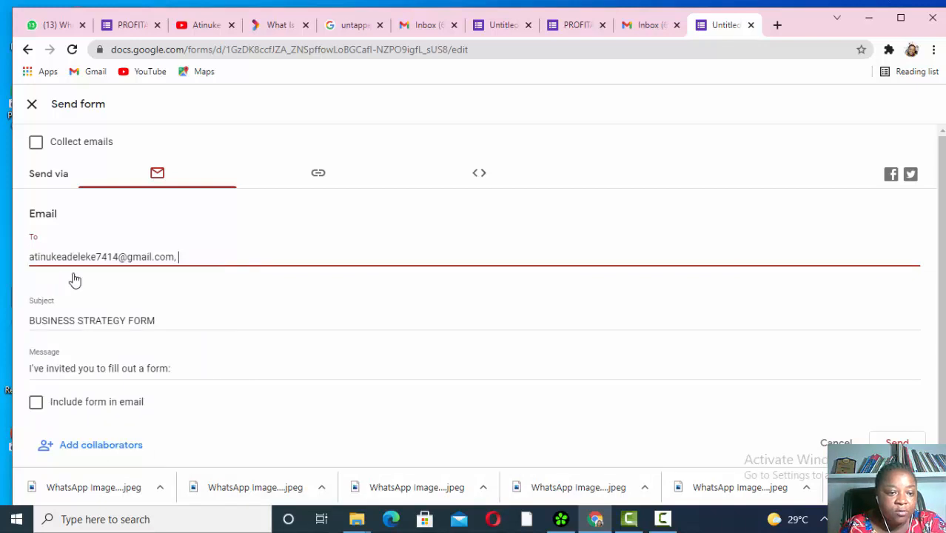
{"action": "left_click", "coordinate": [37, 404]}
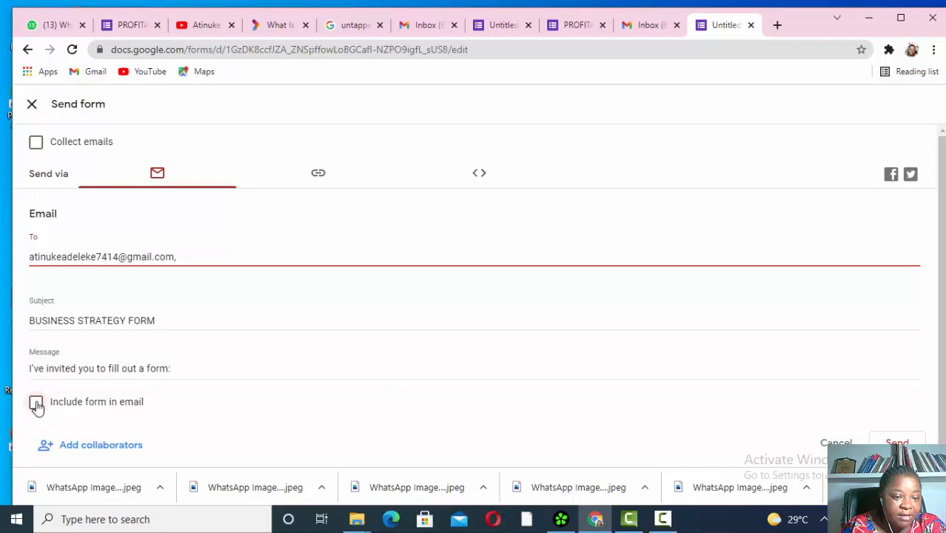
{"action": "left_click", "coordinate": [186, 369]}
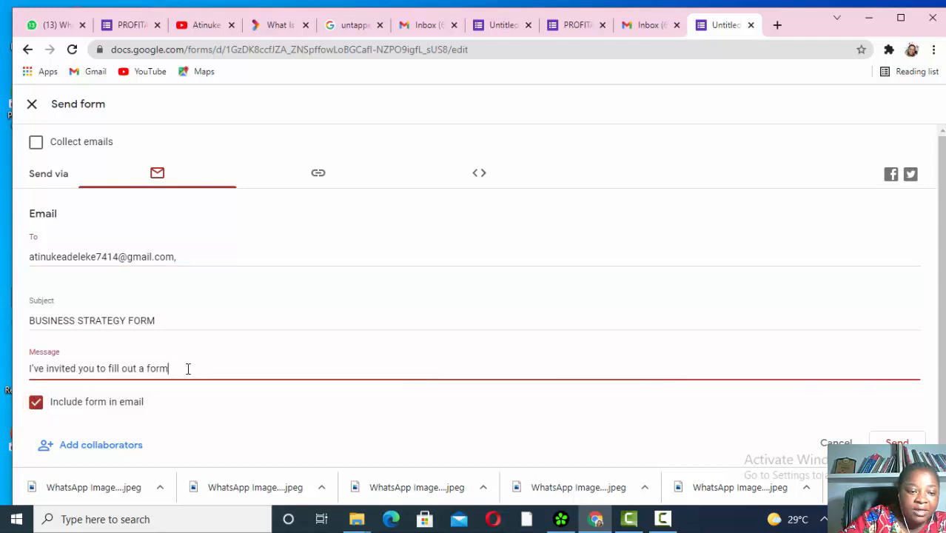
{"action": "key", "text": "BackSpace"}
{"action": "key", "text": "BackSpace"}
{"action": "key", "text": "BackSpace"}
{"action": "key", "text": "BackSpace"}
{"action": "key", "text": "BackSpace"}
{"action": "key", "text": "BackSpace"}
{"action": "key", "text": "BackSpace"}
{"action": "key", "text": "BackSpace"}
{"action": "key", "text": "BackSpace"}
{"action": "key", "text": "BackSpace"}
{"action": "key", "text": "BackSpace"}
{"action": "key", "text": "BackSpace"}
{"action": "key", "text": "BackSpace"}
{"action": "key", "text": "BackSpace"}
{"action": "key", "text": "BackSpace"}
{"action": "key", "text": "BackSpace"}
{"action": "key", "text": "BackSpace"}
{"action": "key", "text": "BackSpace"}
{"action": "key", "text": "BackSpace"}
{"action": "key", "text": "BackSpace"}
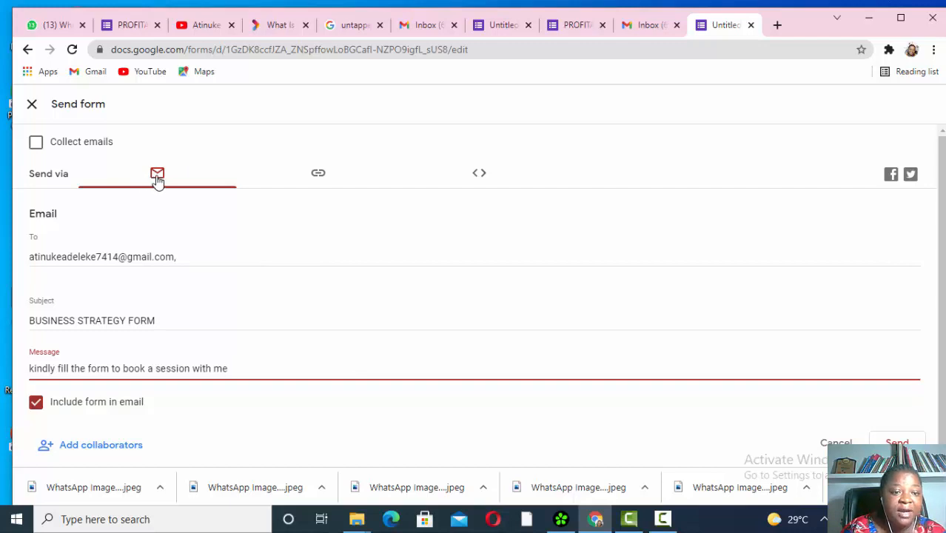
- Copy the shortened forms.gle link to the form and switch to the WhatsApp Web tab
{"action": "left_click", "coordinate": [318, 178]}
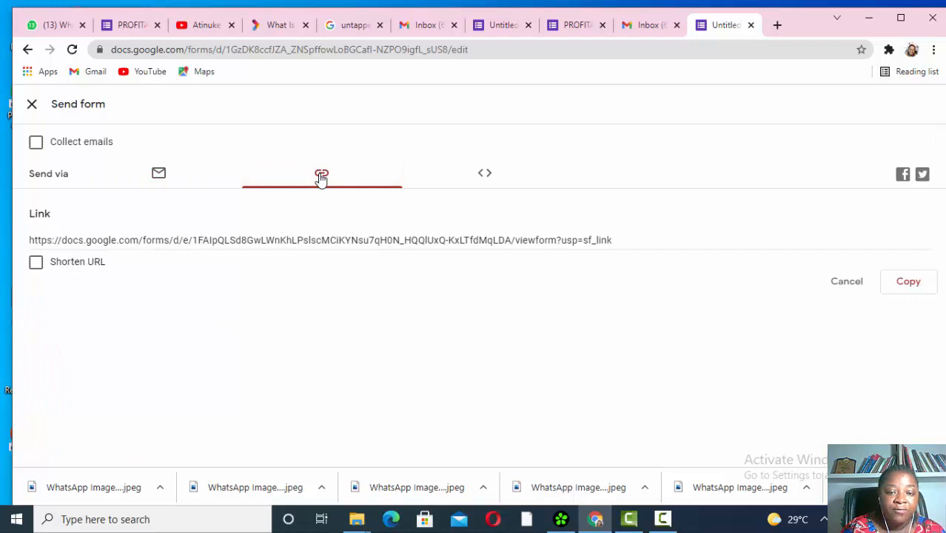
{"action": "left_click", "coordinate": [36, 265]}
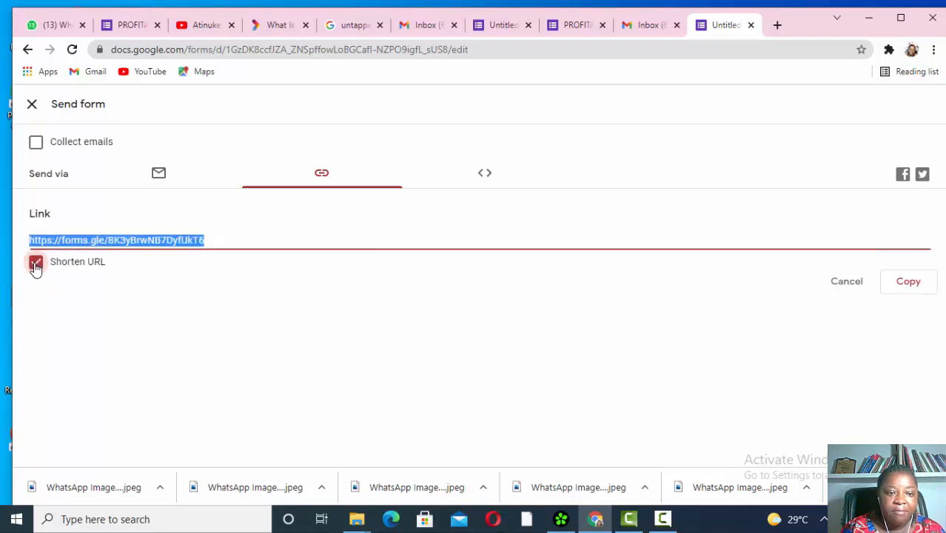
{"action": "left_click", "coordinate": [908, 287]}
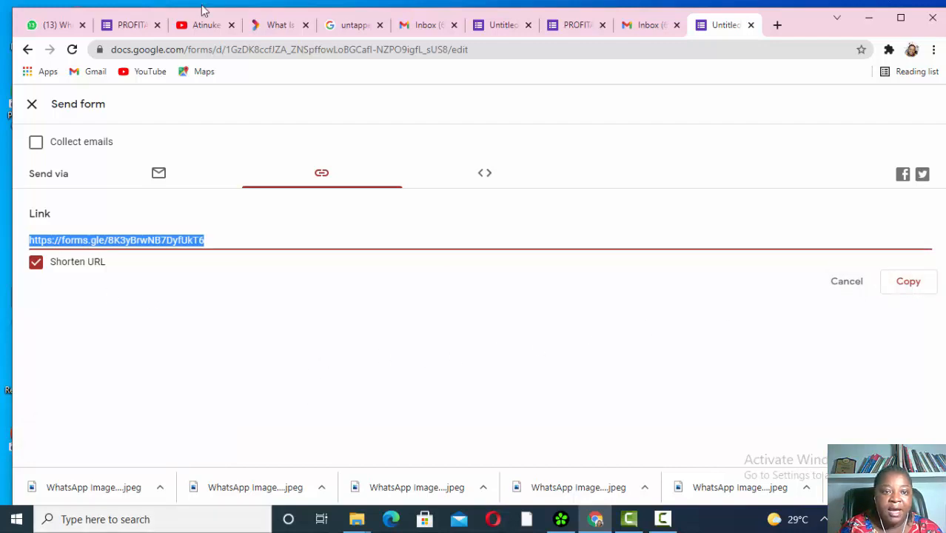
{"action": "left_click", "coordinate": [65, 25]}
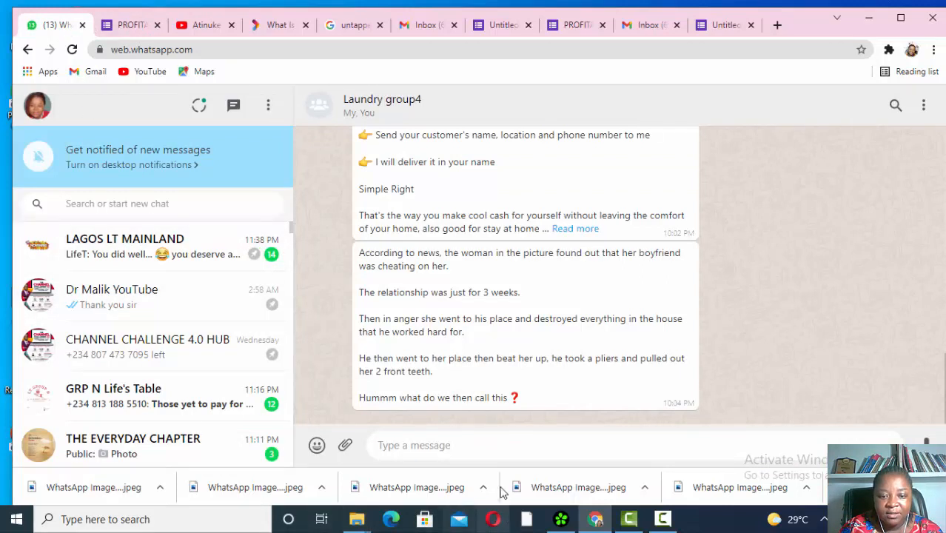
- Paste the shortened form link into the Laundry group4 chat and send it
{"action": "right_click", "coordinate": [471, 446]}
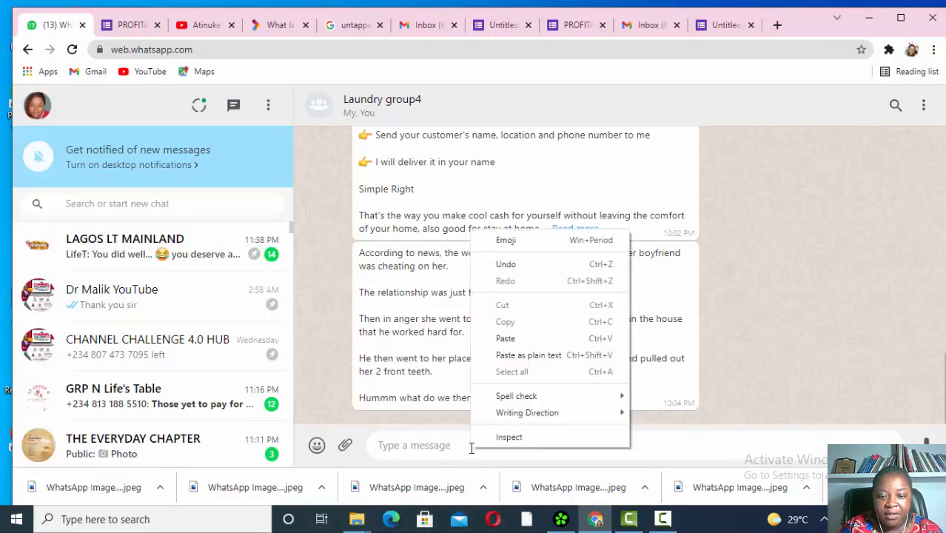
{"action": "left_click", "coordinate": [505, 338]}
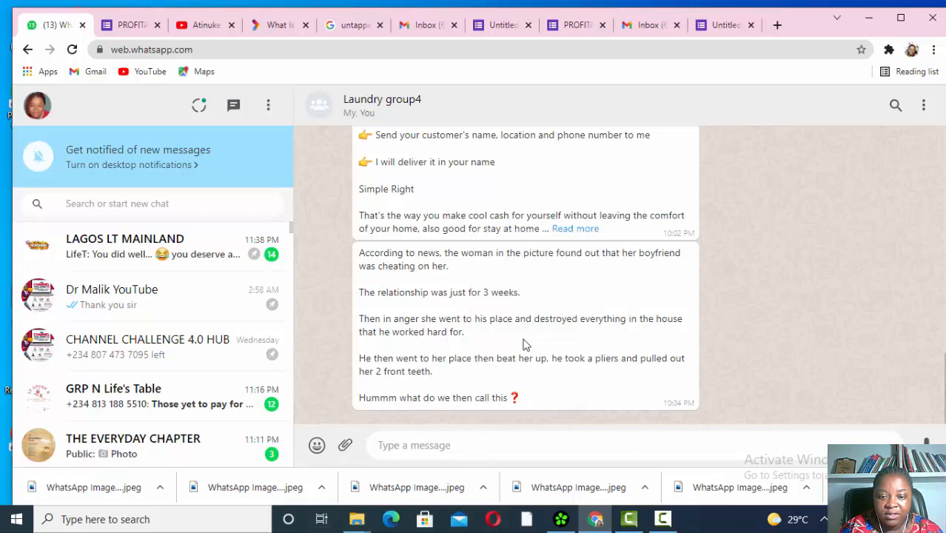
{"action": "key", "text": "Return"}
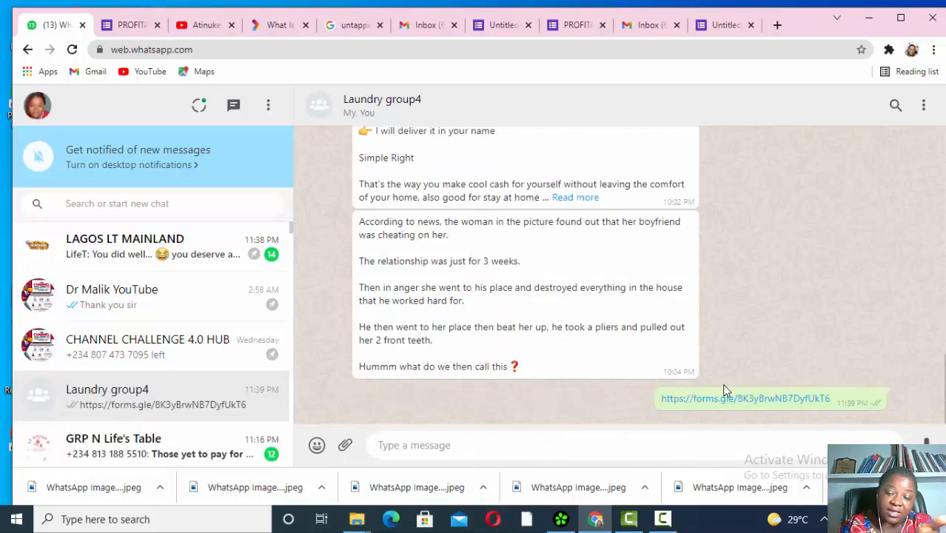
- Send the BUSINESS STRATEGY FORM invitation by email, then switch to the Gmail inbox tab
{"action": "left_click", "coordinate": [724, 28]}
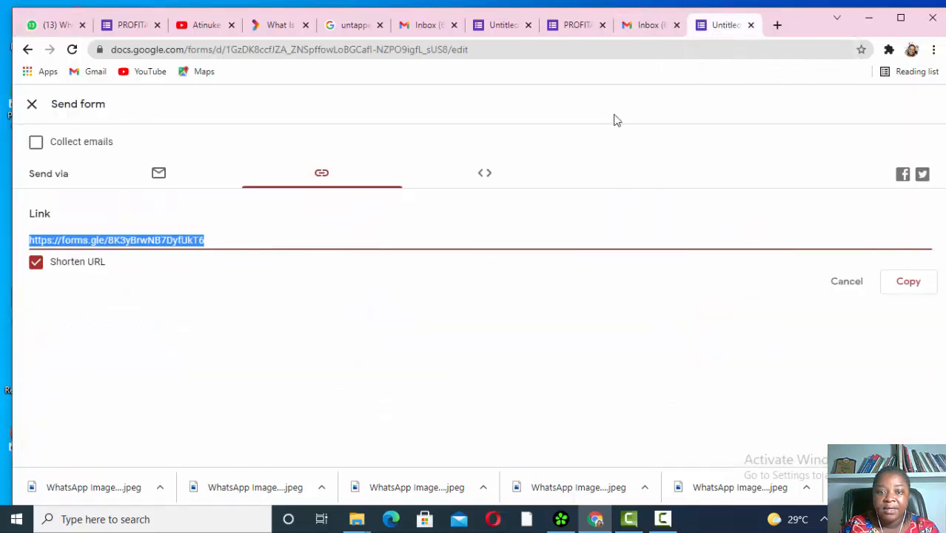
{"action": "left_click", "coordinate": [158, 174]}
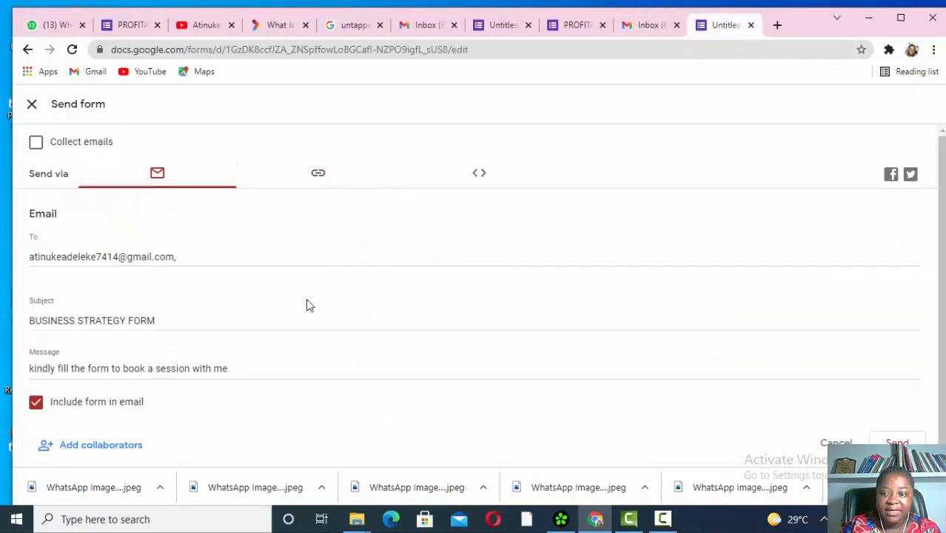
{"action": "left_click", "coordinate": [897, 443]}
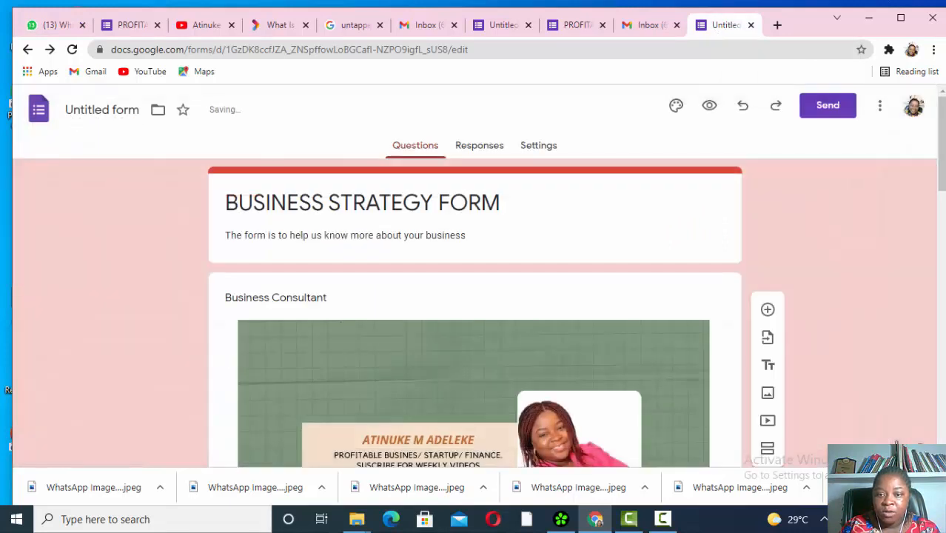
{"action": "left_click", "coordinate": [428, 29]}
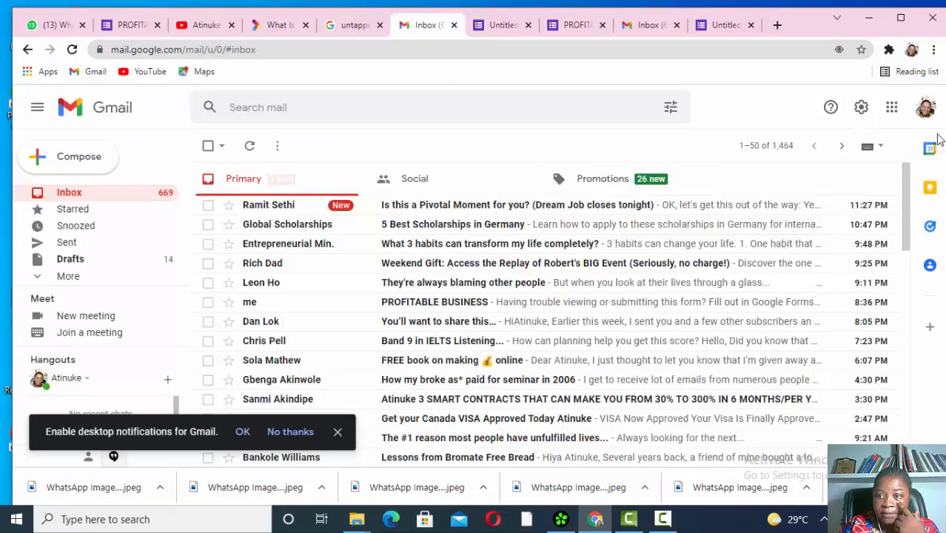
- Switch to the second Google account and open the BUSINESS STRATEGY FORM email
{"action": "left_click", "coordinate": [924, 107]}
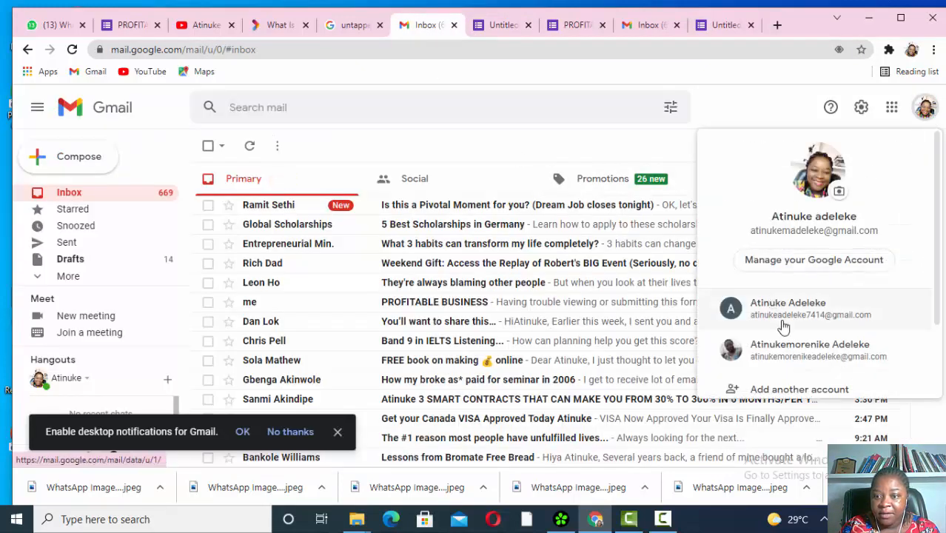
{"action": "left_click", "coordinate": [786, 312]}
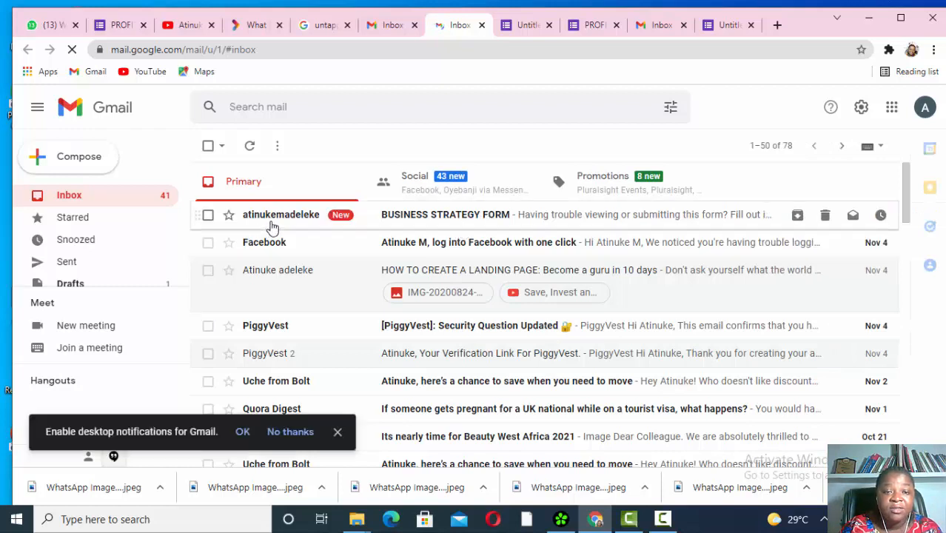
{"action": "left_click", "coordinate": [610, 216]}
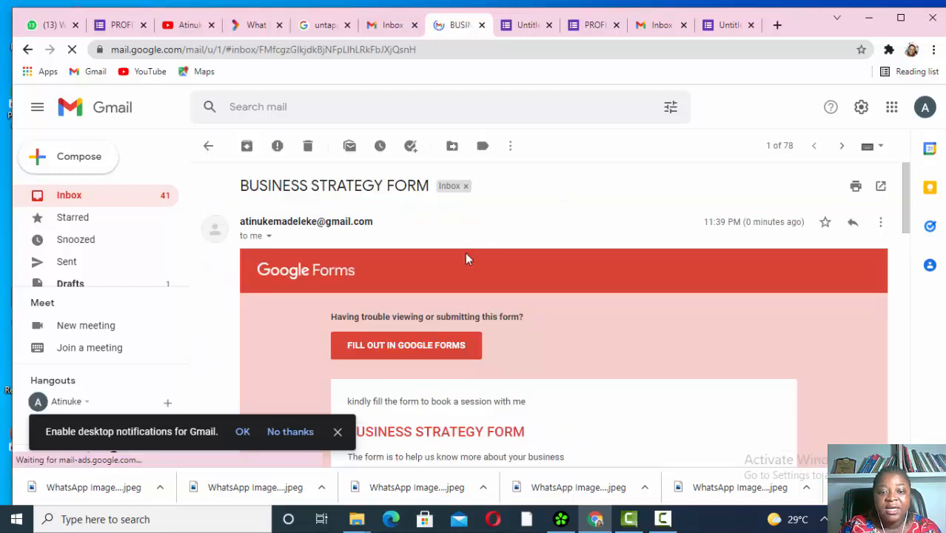
{"action": "scroll", "coordinate": [466, 258], "scroll_direction": "down", "scroll_amount": 3}
{"action": "scroll", "coordinate": [466, 257], "scroll_direction": "down", "scroll_amount": 13}
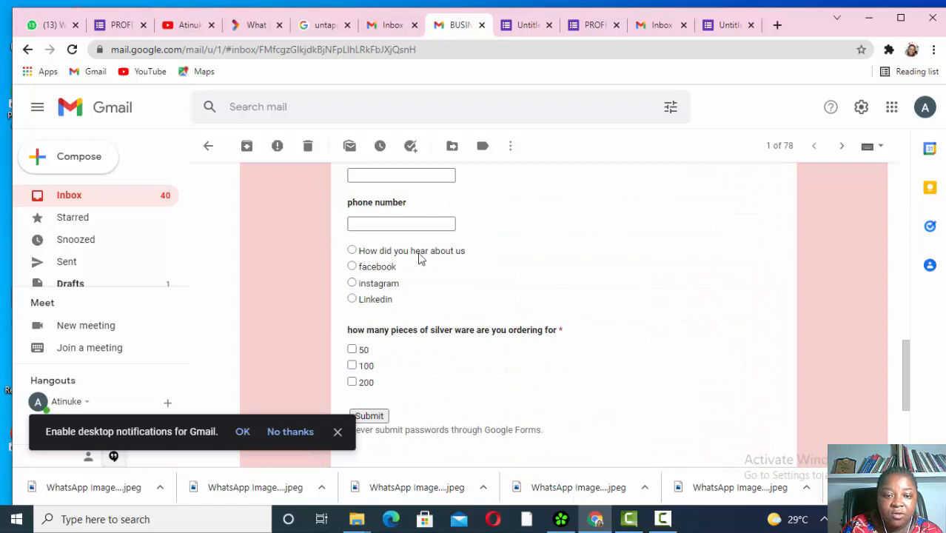
- Enter the respondent's first name in the embedded form's Name field
{"action": "left_click", "coordinate": [398, 225]}
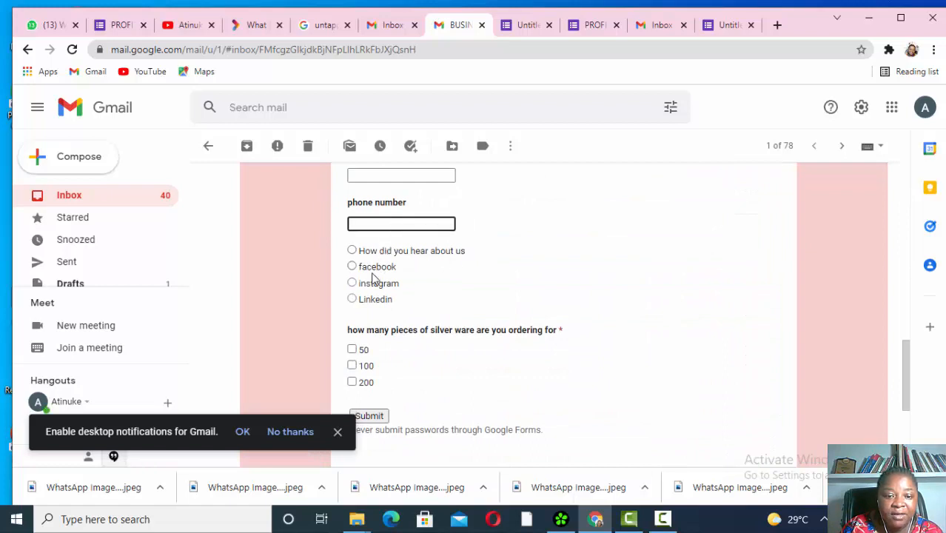
{"action": "left_click", "coordinate": [378, 316]}
{"action": "scroll", "coordinate": [366, 326], "scroll_direction": "down", "scroll_amount": 2}
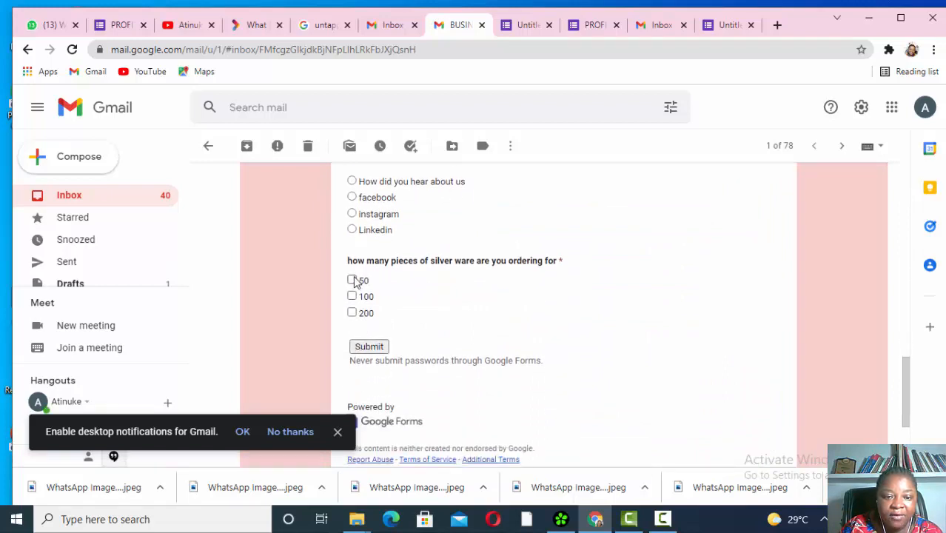
{"action": "scroll", "coordinate": [414, 251], "scroll_direction": "up", "scroll_amount": 3}
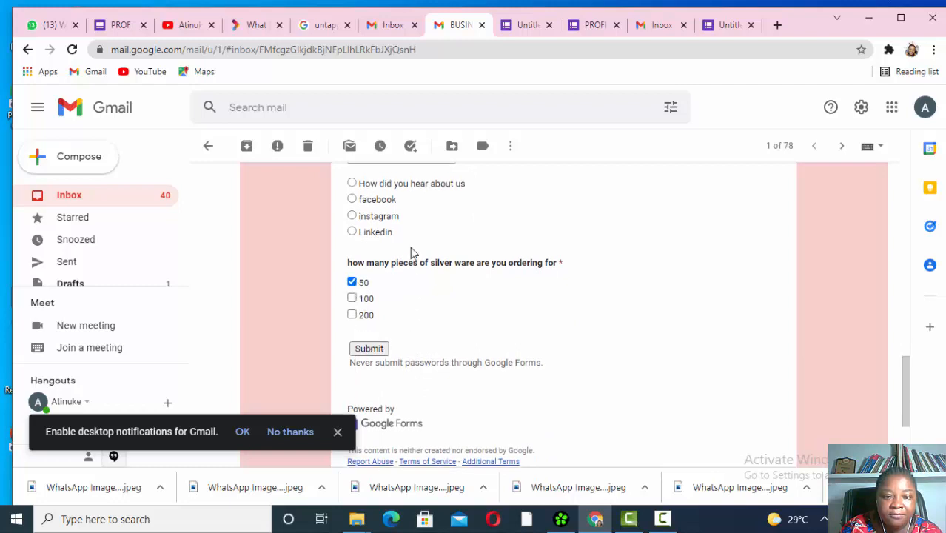
{"action": "left_click", "coordinate": [410, 282]}
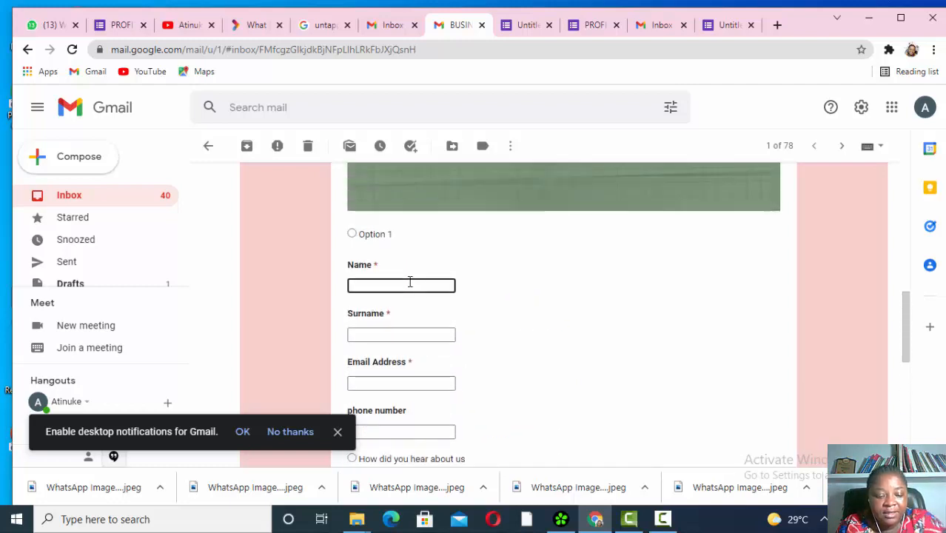
{"action": "type", "text": "atu"}
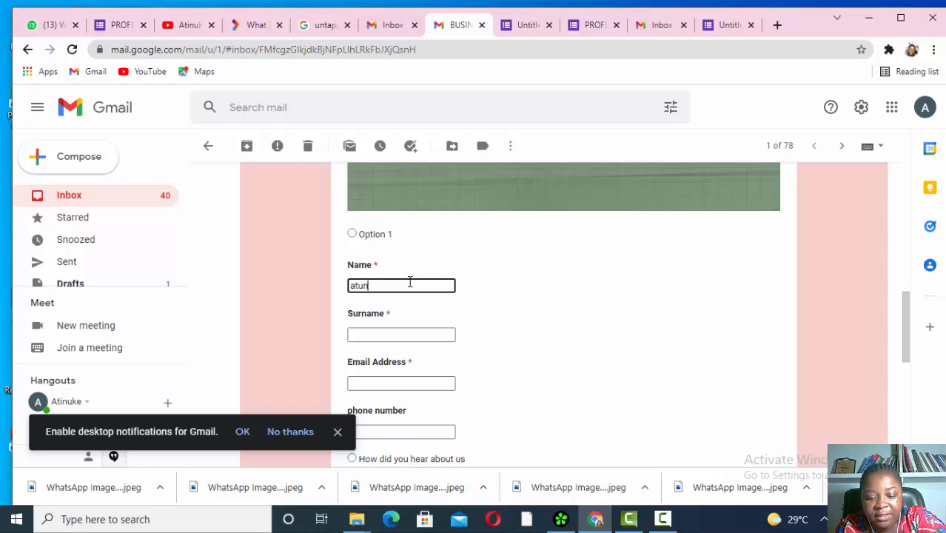
{"action": "type", "text": "n"}
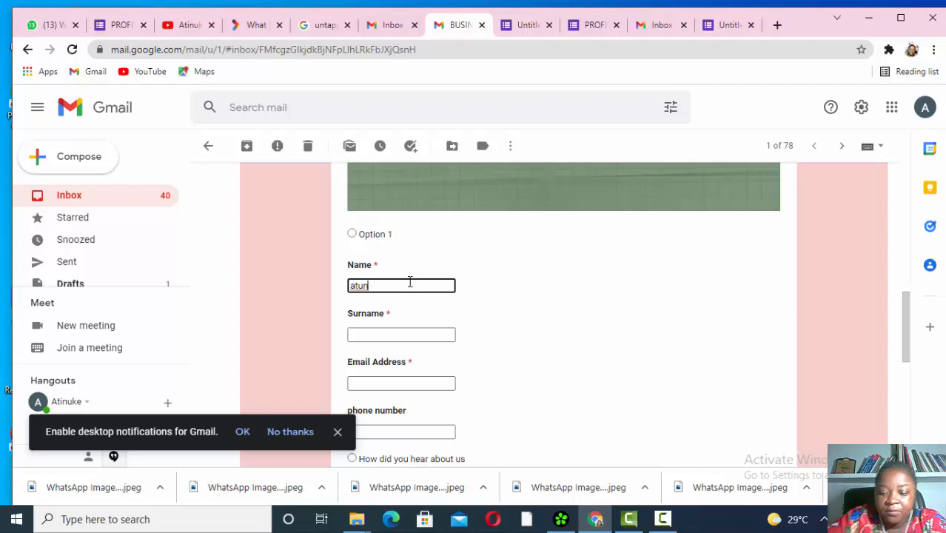
{"action": "key", "text": "BackSpace"}
{"action": "key", "text": "BackSpace"}
{"action": "key", "text": "BackSpace"}
{"action": "type", "text": "t"}
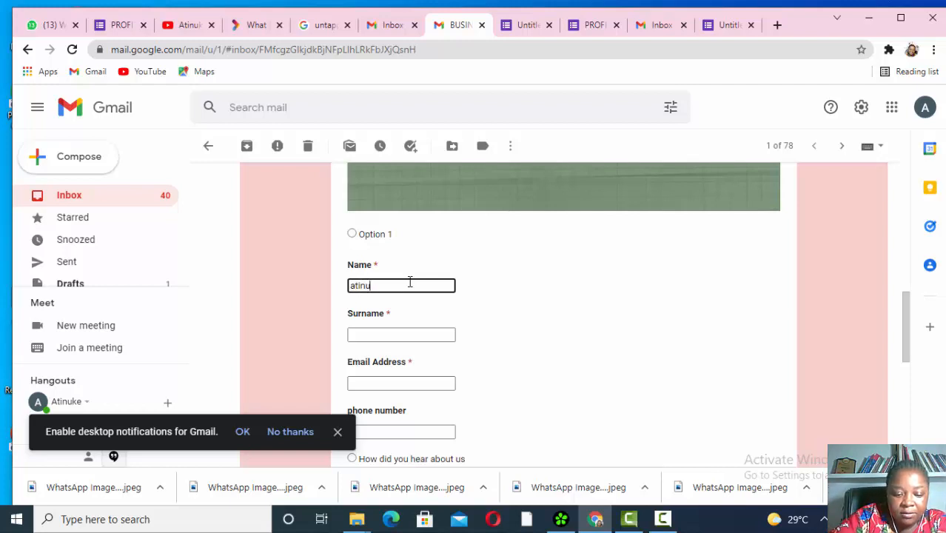
- Fill in the respondent's surname, e-mail address and phone number
{"action": "left_click", "coordinate": [411, 334]}
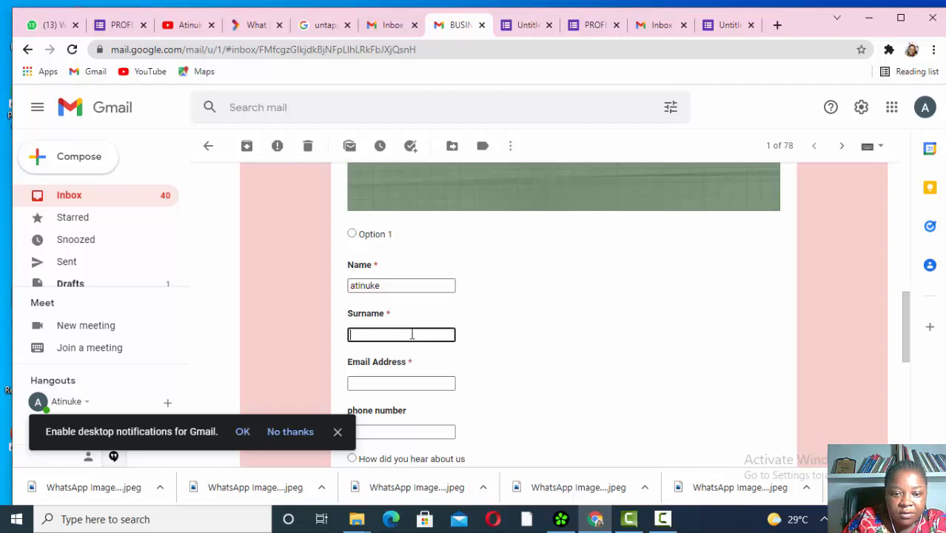
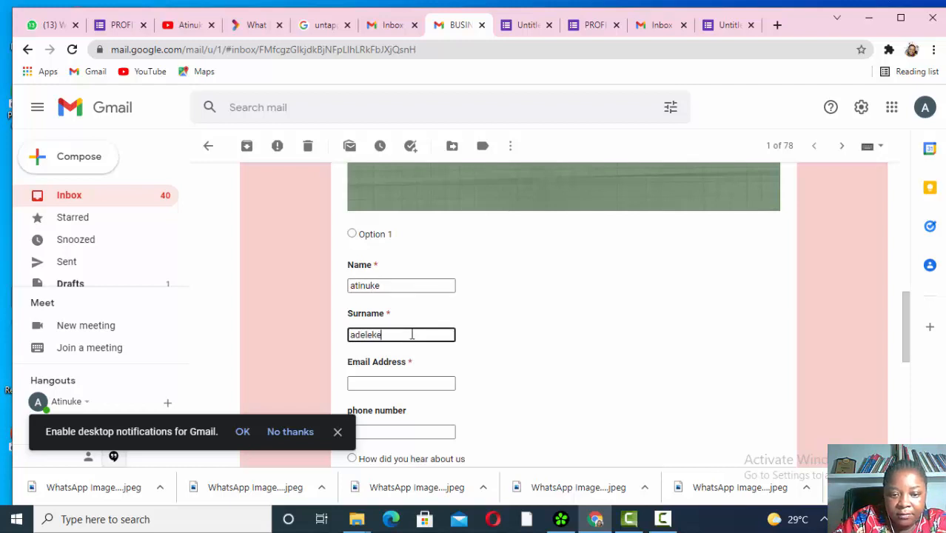
{"action": "left_click", "coordinate": [408, 383]}
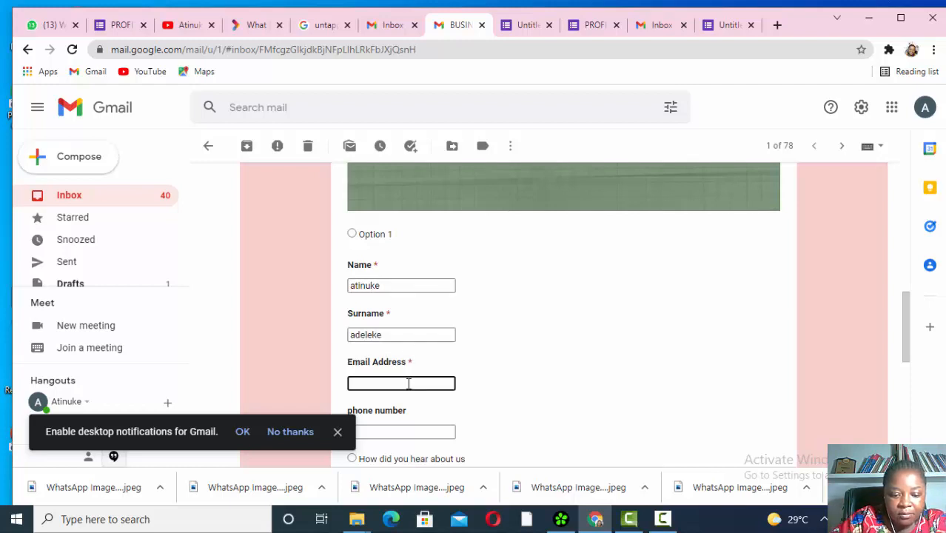
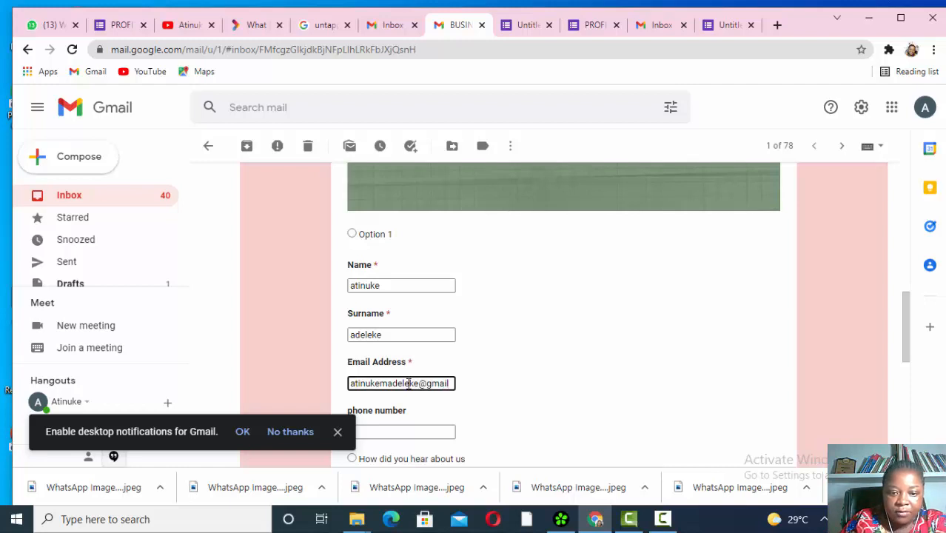
{"action": "left_click", "coordinate": [412, 431]}
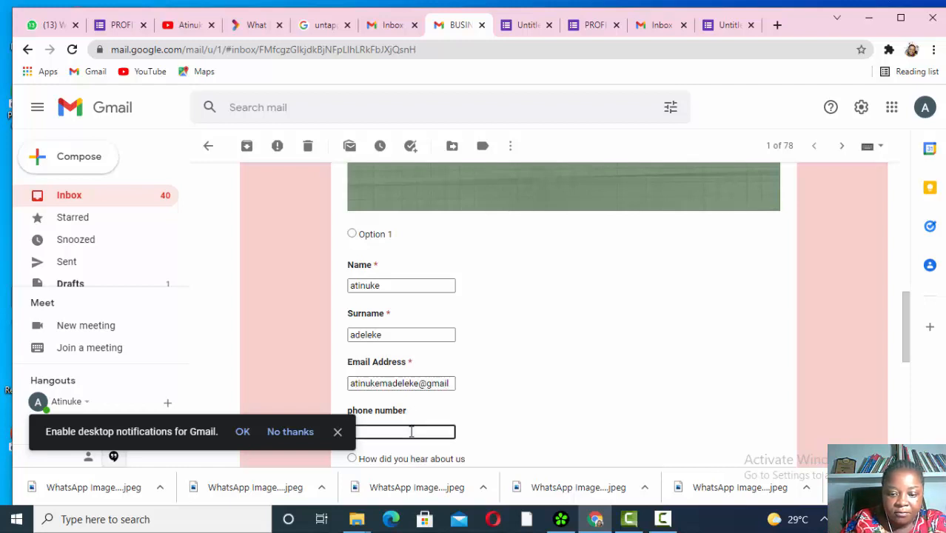
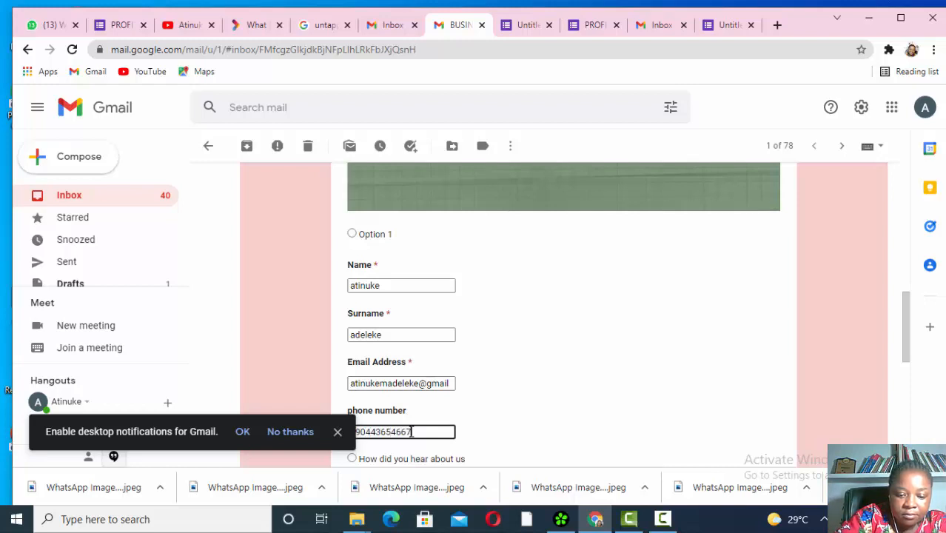
- Choose facebook as the source, submit the response, and confirm the external-page warning
{"action": "scroll", "coordinate": [414, 433], "scroll_direction": "down", "scroll_amount": 2}
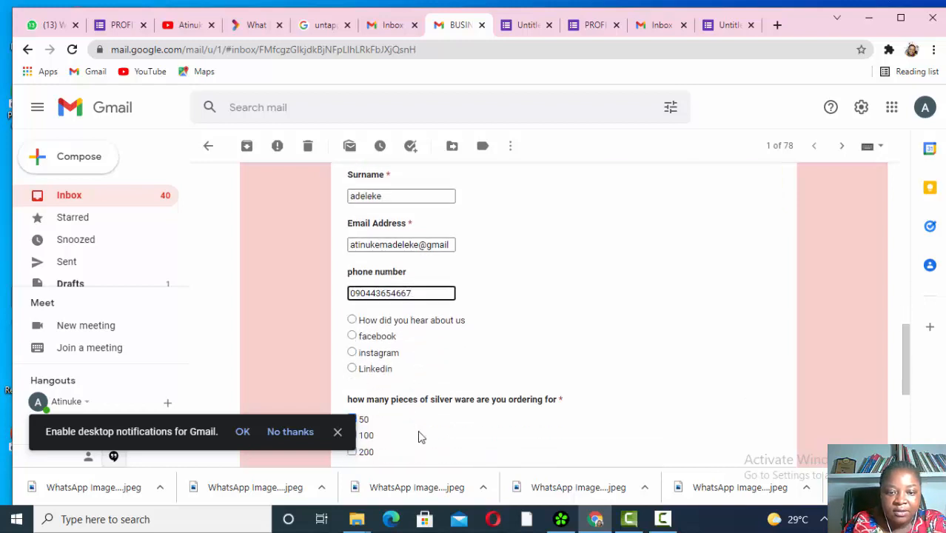
{"action": "left_click", "coordinate": [352, 337]}
{"action": "scroll", "coordinate": [363, 347], "scroll_direction": "down", "scroll_amount": 4}
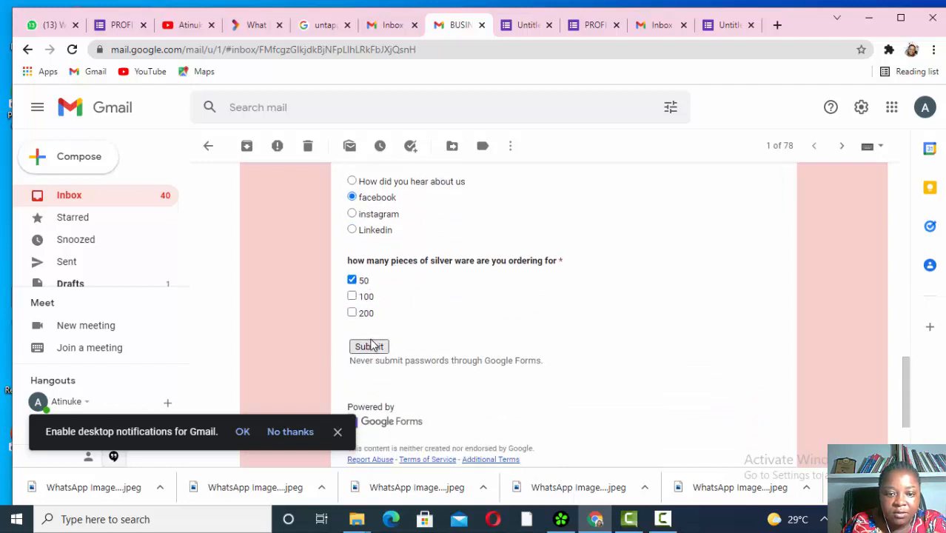
{"action": "scroll", "coordinate": [382, 261], "scroll_direction": "up", "scroll_amount": 10}
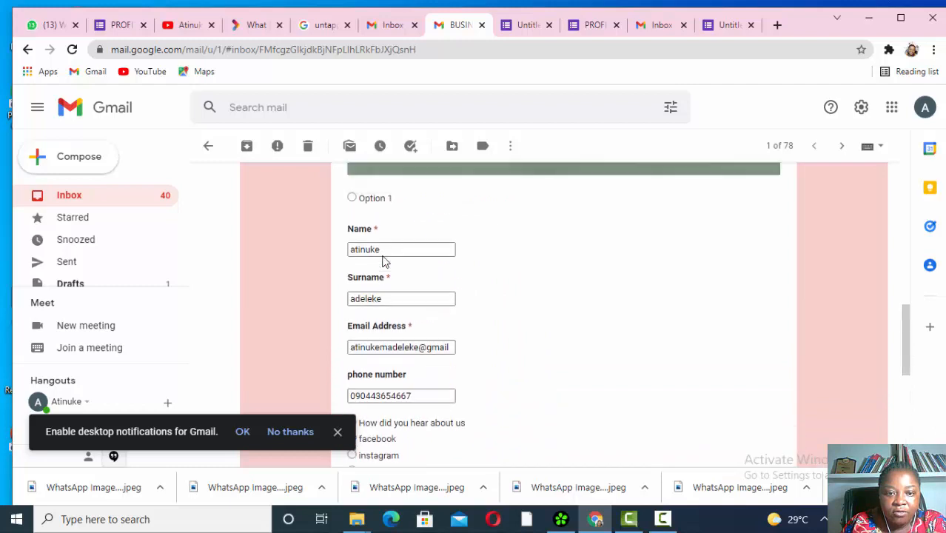
{"action": "scroll", "coordinate": [383, 262], "scroll_direction": "down", "scroll_amount": 3}
{"action": "scroll", "coordinate": [382, 262], "scroll_direction": "down", "scroll_amount": 5}
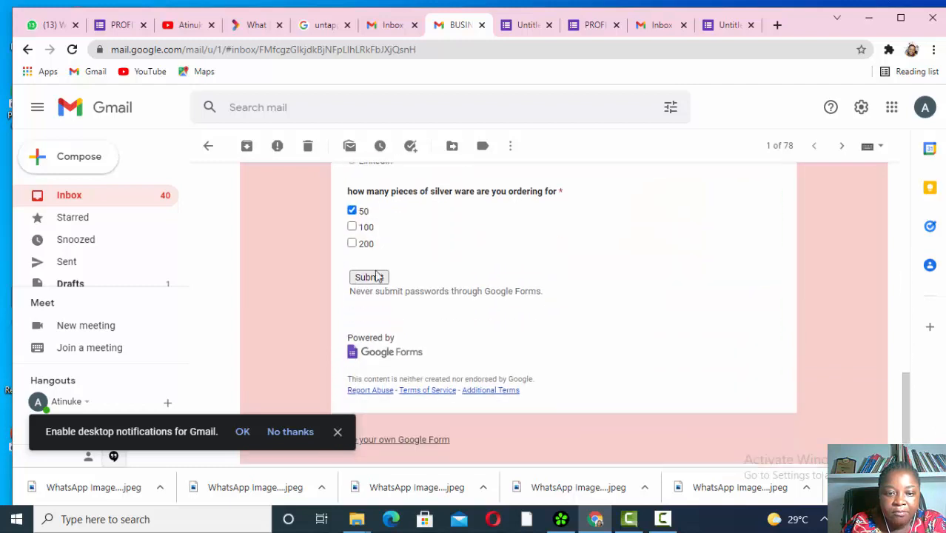
{"action": "left_click", "coordinate": [368, 278]}
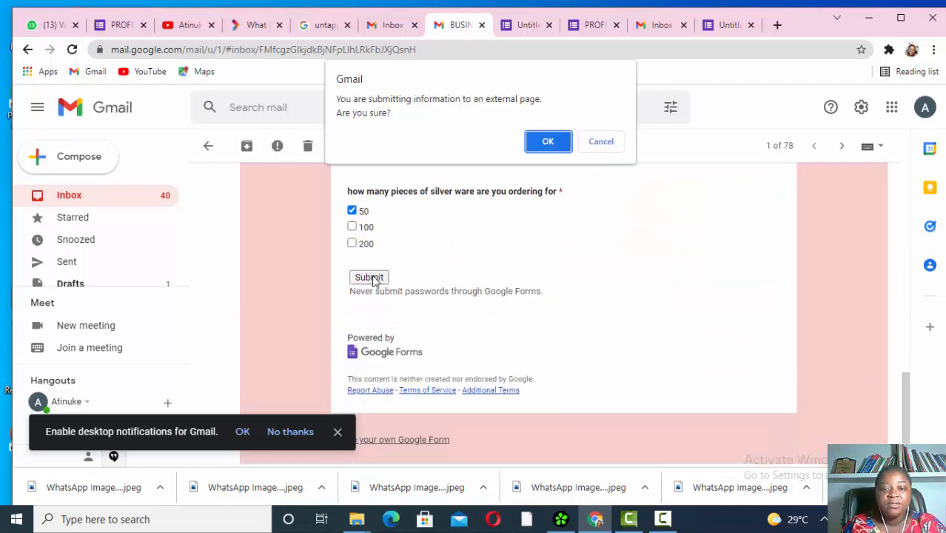
{"action": "left_click", "coordinate": [548, 141]}
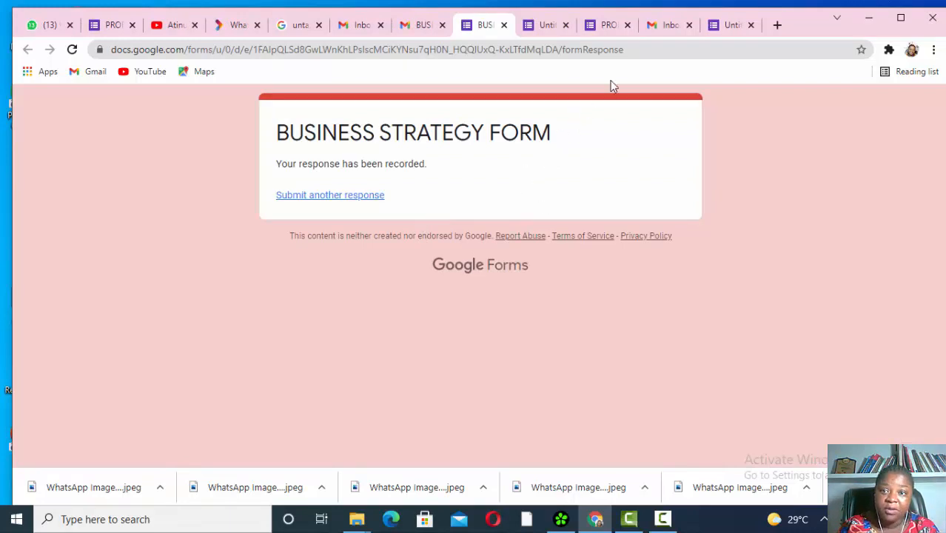
- Check the Responses tab in the form editor, which shows 1 response
{"action": "left_click", "coordinate": [607, 27]}
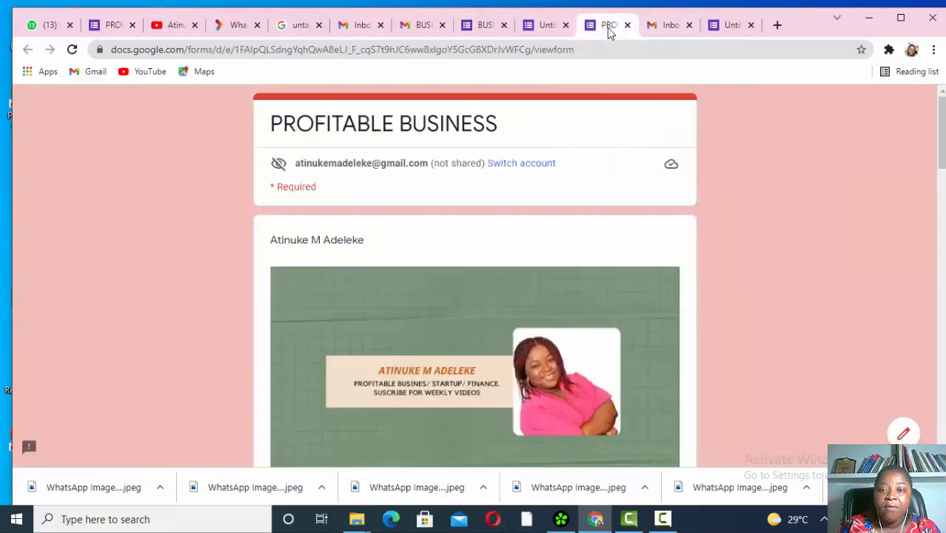
{"action": "left_click", "coordinate": [544, 26]}
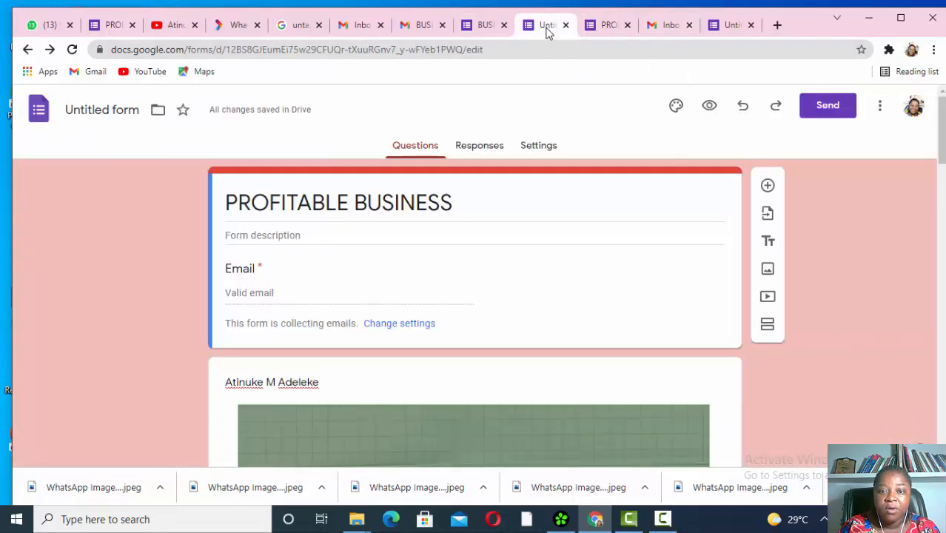
{"action": "left_click", "coordinate": [478, 148]}
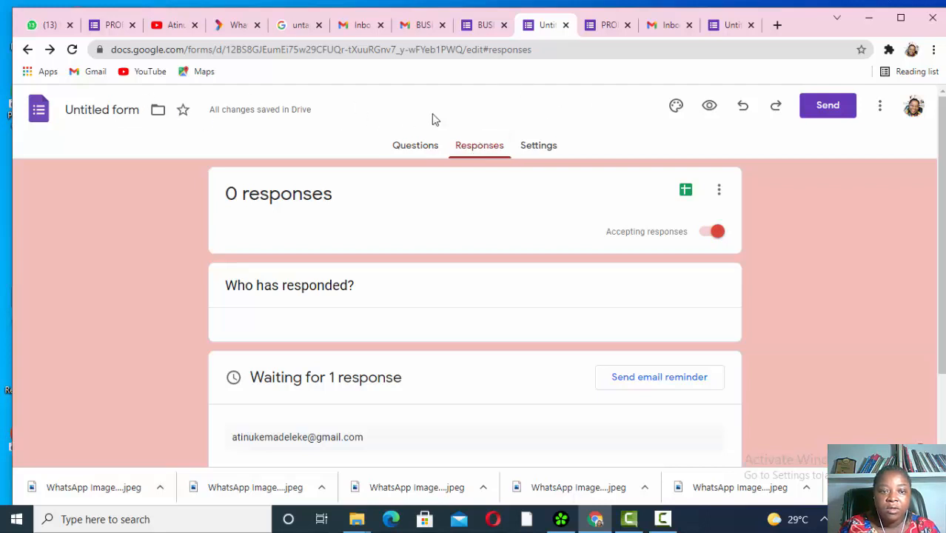
- Return to the Forms home page and reopen the Untitled form from Recent forms
{"action": "left_click", "coordinate": [39, 108]}
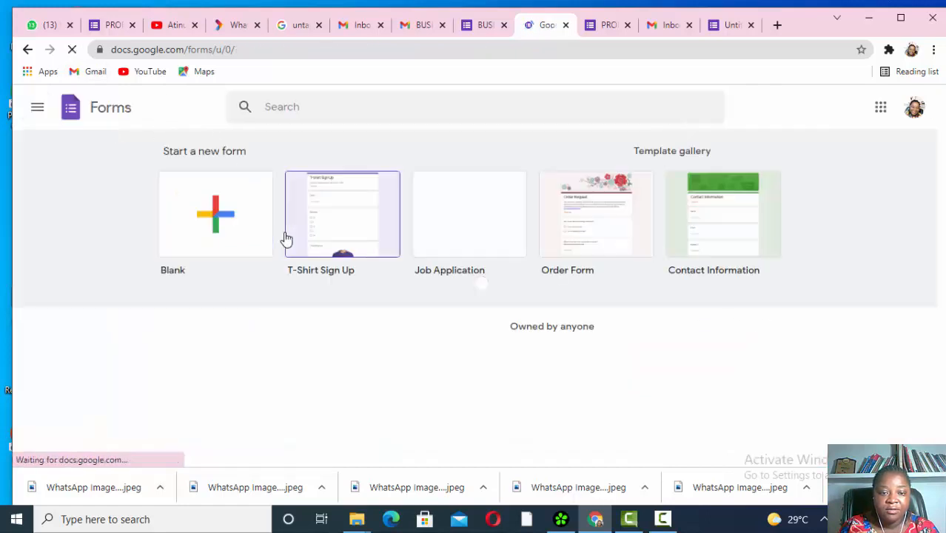
{"action": "scroll", "coordinate": [339, 248], "scroll_direction": "down", "scroll_amount": 3}
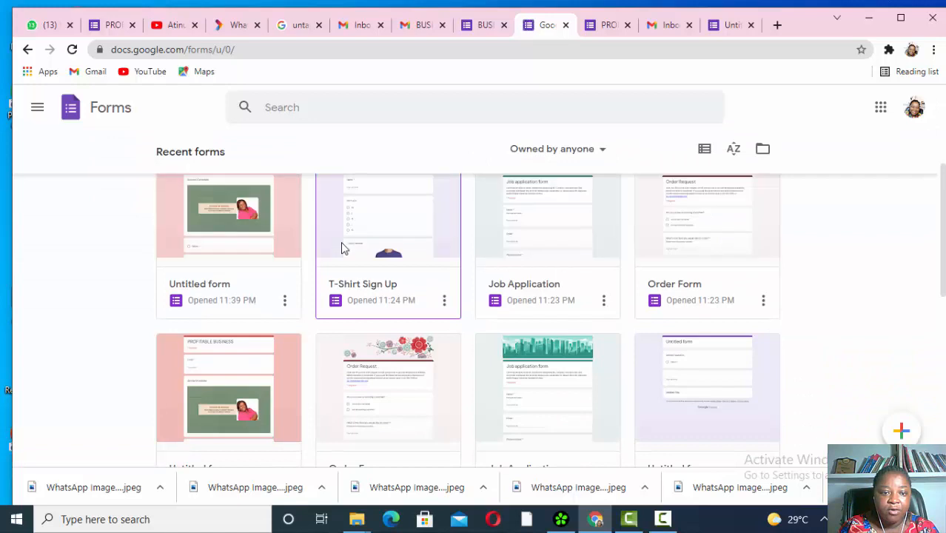
{"action": "scroll", "coordinate": [341, 247], "scroll_direction": "up", "scroll_amount": 2}
{"action": "scroll", "coordinate": [222, 355], "scroll_direction": "down", "scroll_amount": 1}
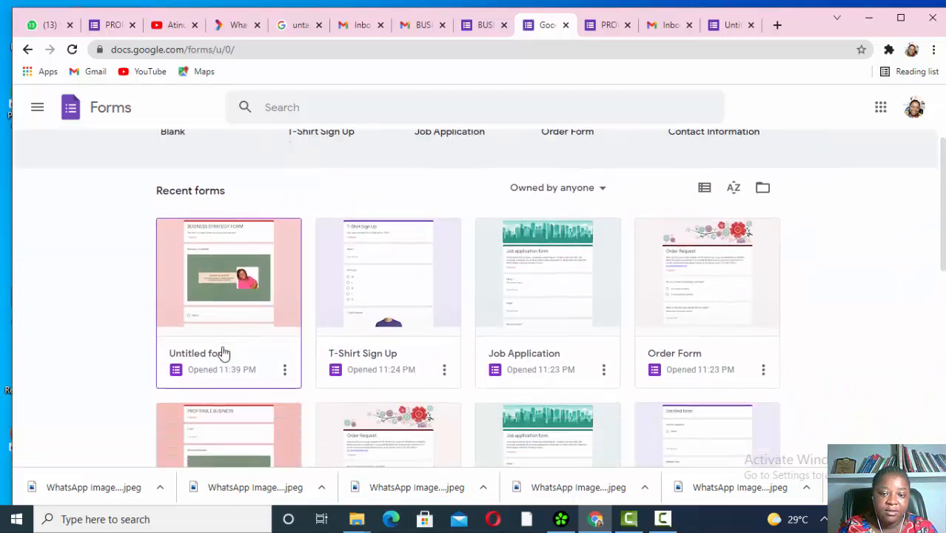
{"action": "left_click", "coordinate": [212, 273]}
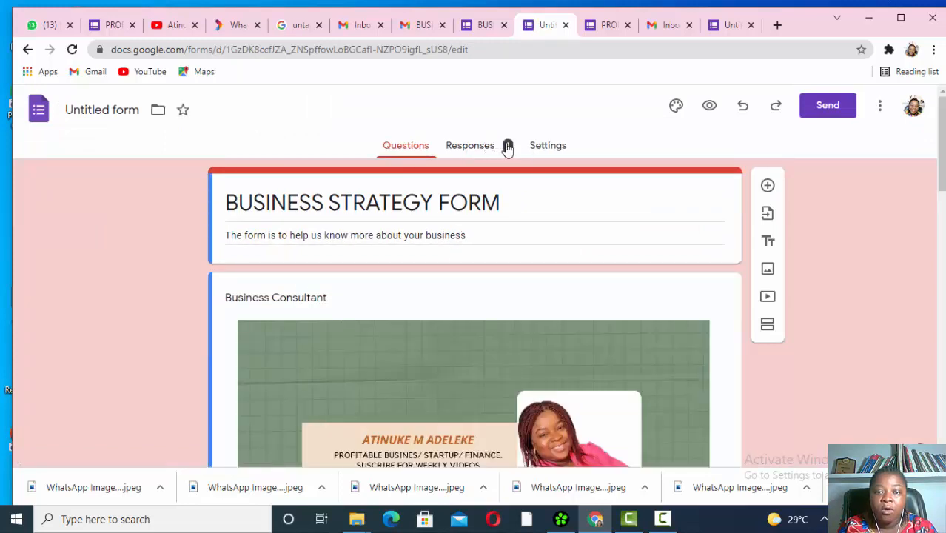
- Review the 1-response summary and start linking responses to a new spreadsheet
{"action": "left_click", "coordinate": [474, 147]}
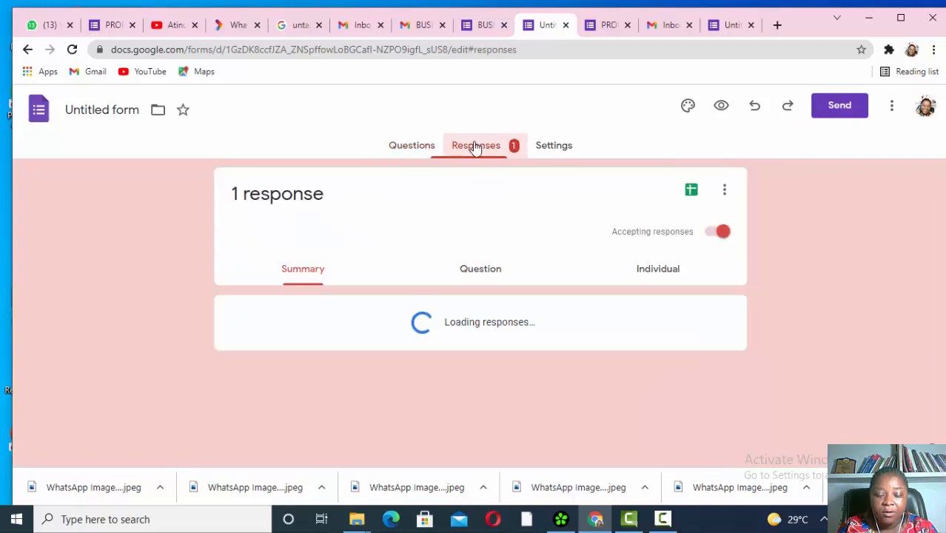
{"action": "scroll", "coordinate": [448, 338], "scroll_direction": "down", "scroll_amount": 4}
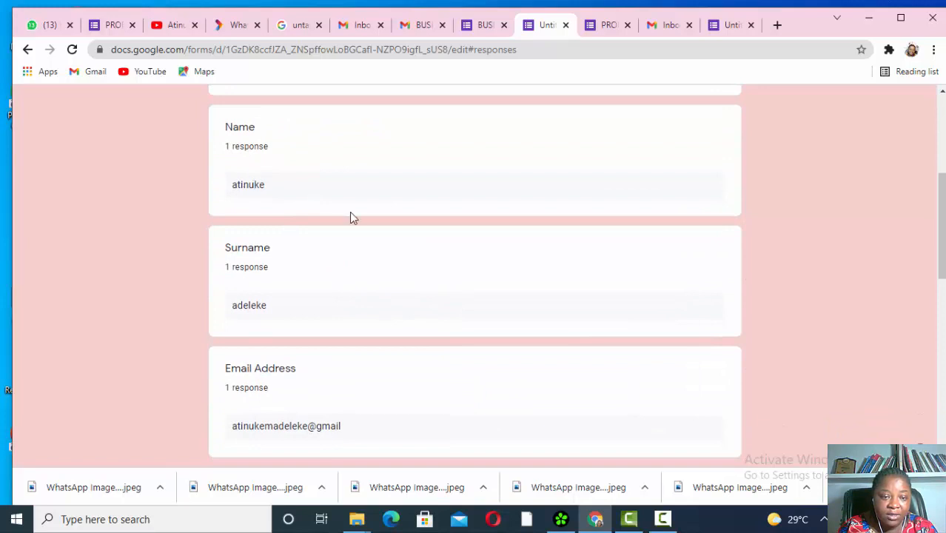
{"action": "scroll", "coordinate": [310, 307], "scroll_direction": "down", "scroll_amount": 2}
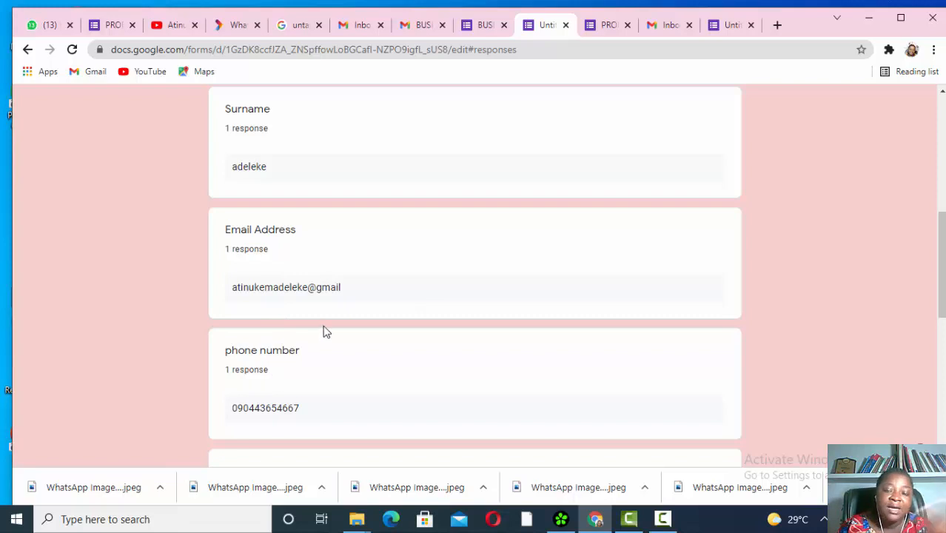
{"action": "scroll", "coordinate": [324, 329], "scroll_direction": "up", "scroll_amount": 6}
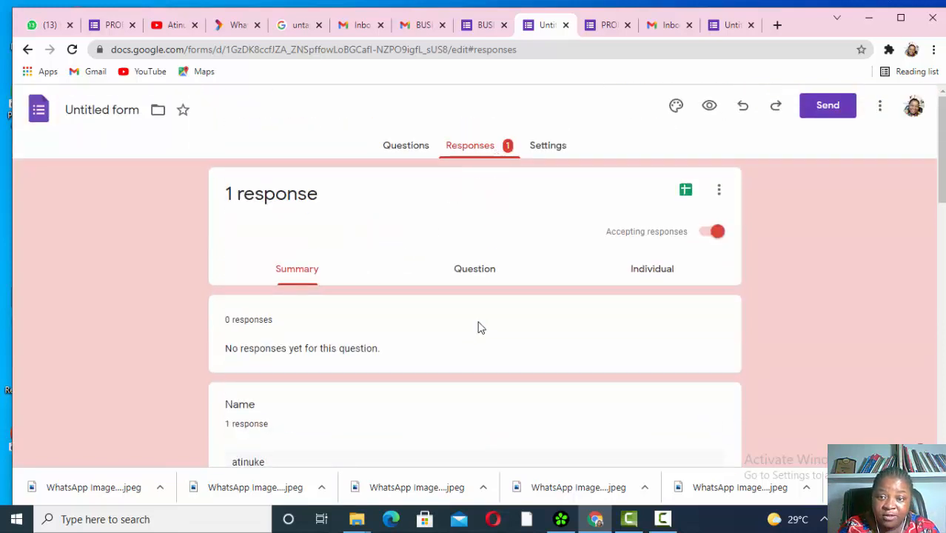
{"action": "left_click", "coordinate": [686, 191]}
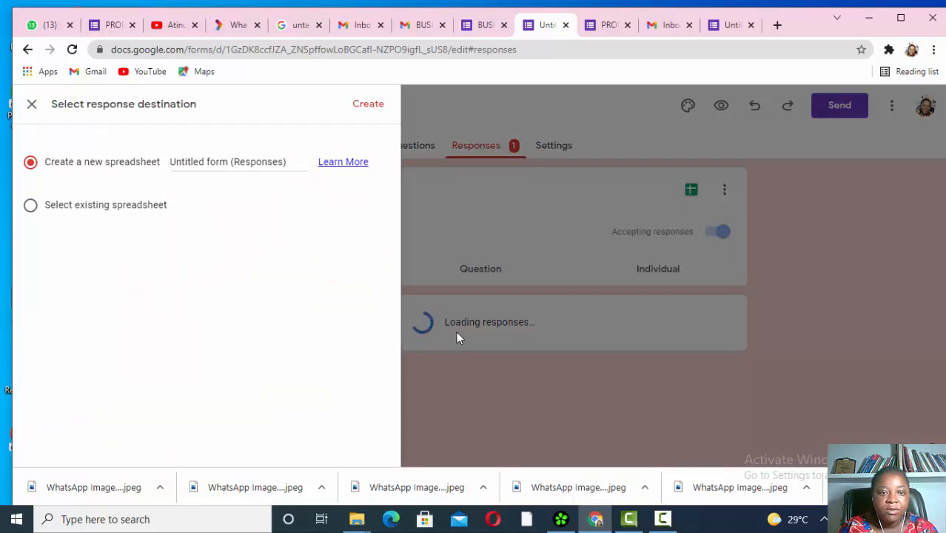
- Create the new spreadsheet 'Untitled form (Responses)' as the response destination
{"action": "left_click", "coordinate": [365, 105]}
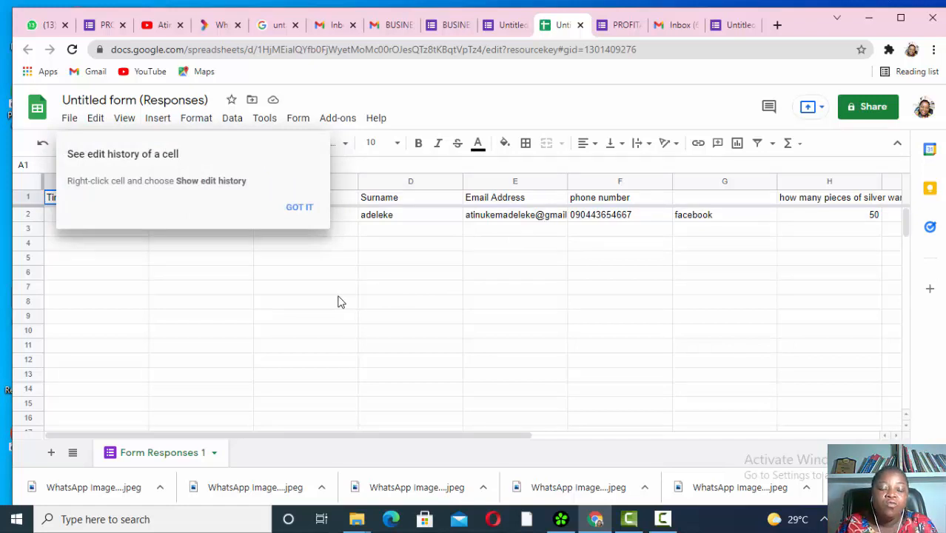
- Attempt to delete empty column B, dismiss the refusal, then switch to the PROFITABLE BUSINESS form
{"action": "left_click", "coordinate": [303, 209]}
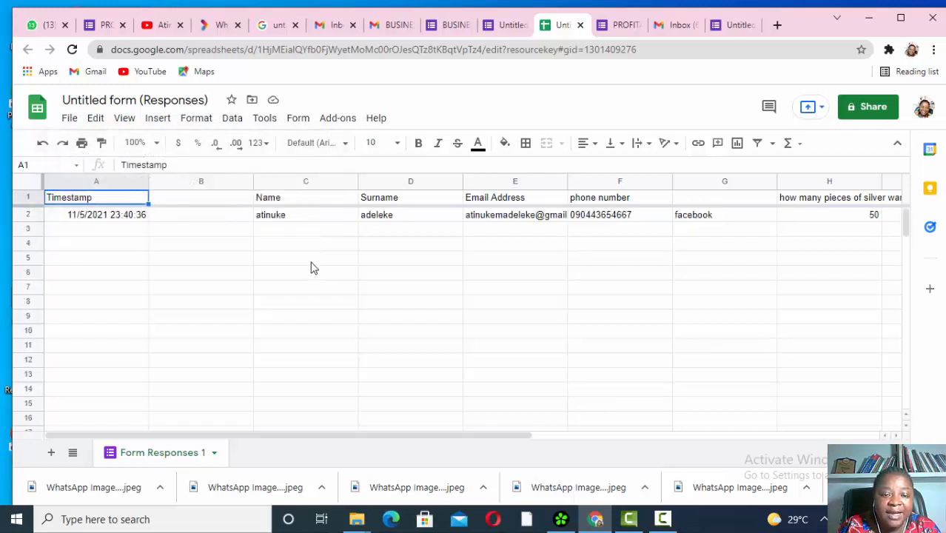
{"action": "left_click", "coordinate": [210, 198]}
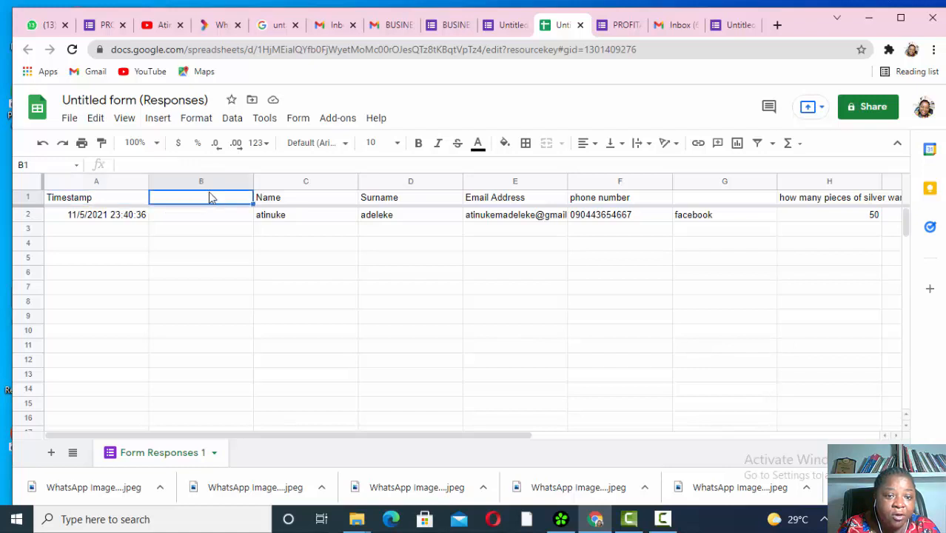
{"action": "left_click", "coordinate": [212, 181]}
{"action": "right_click", "coordinate": [211, 180]}
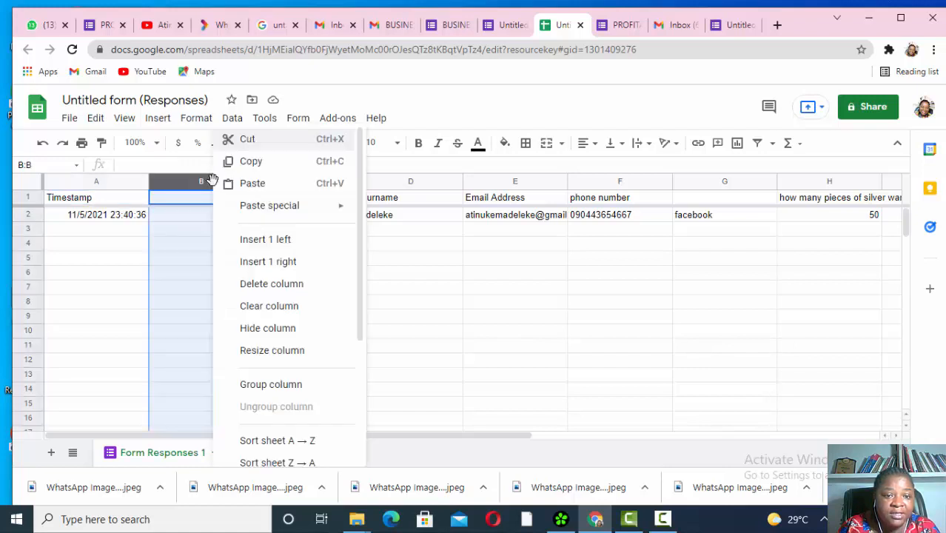
{"action": "left_click", "coordinate": [266, 289]}
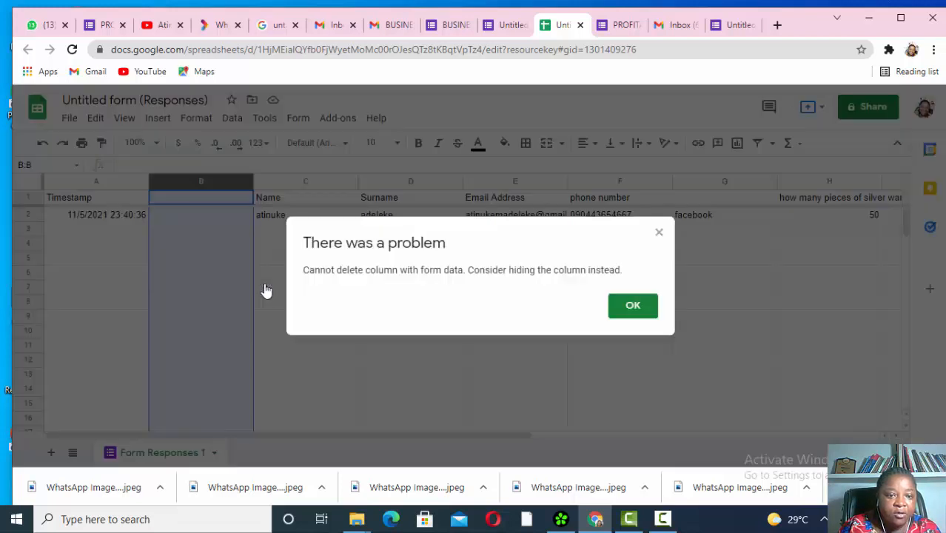
{"action": "left_click", "coordinate": [633, 306]}
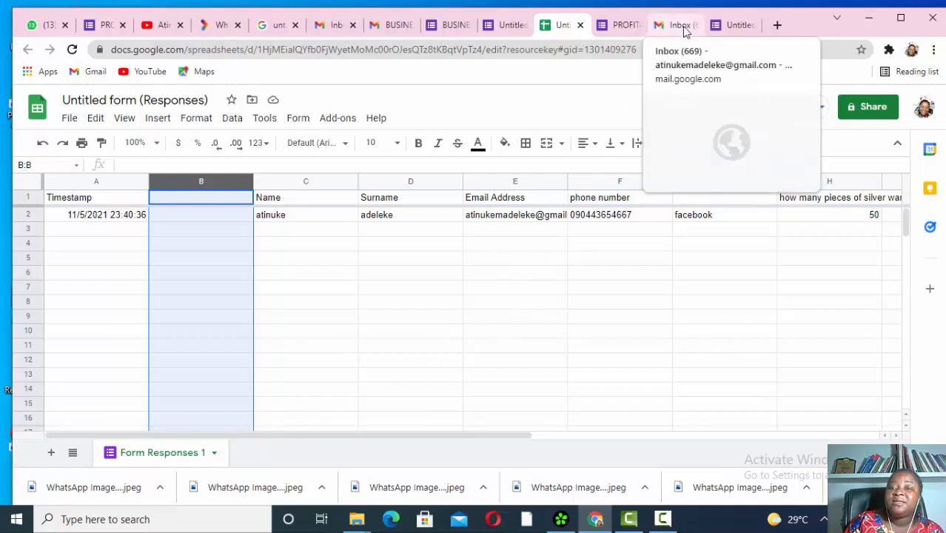
{"action": "left_click", "coordinate": [623, 27]}
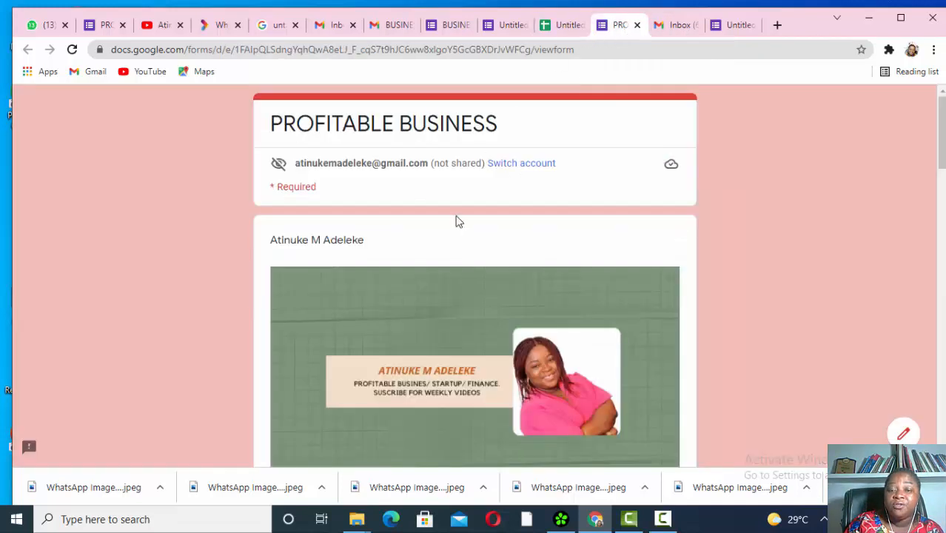